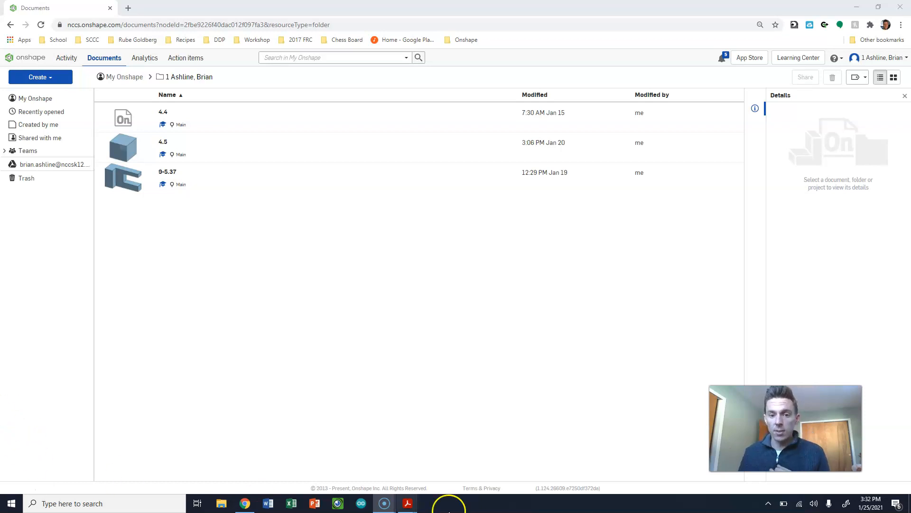
# - Switch to Adobe Acrobat Reader and review the Tube, Cup, Sphear and Post drawings, returning to the Tube drawing
pyautogui.click(407, 503)
pyautogui.click(298, 475)
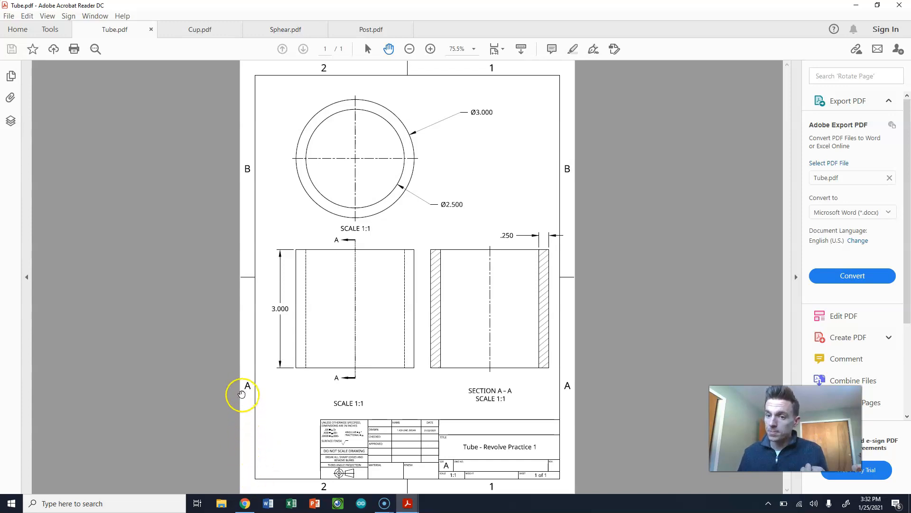
pyautogui.click(212, 32)
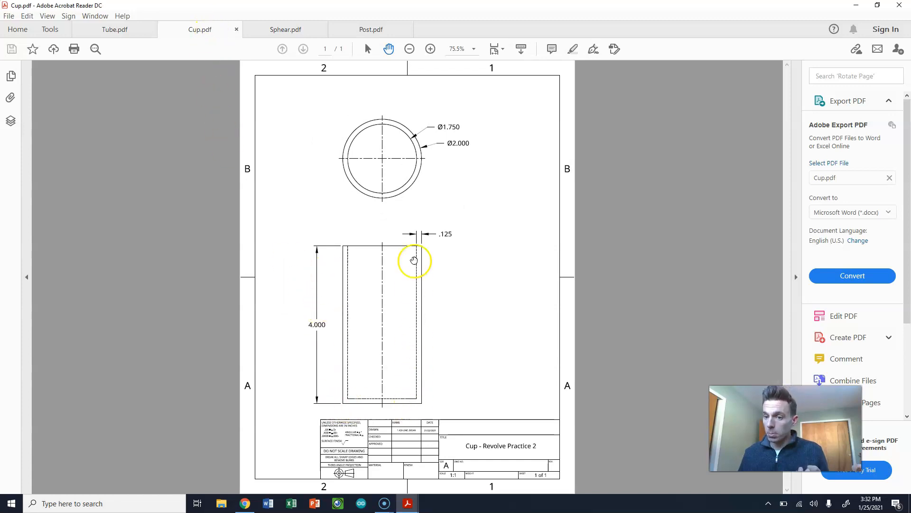
pyautogui.click(285, 24)
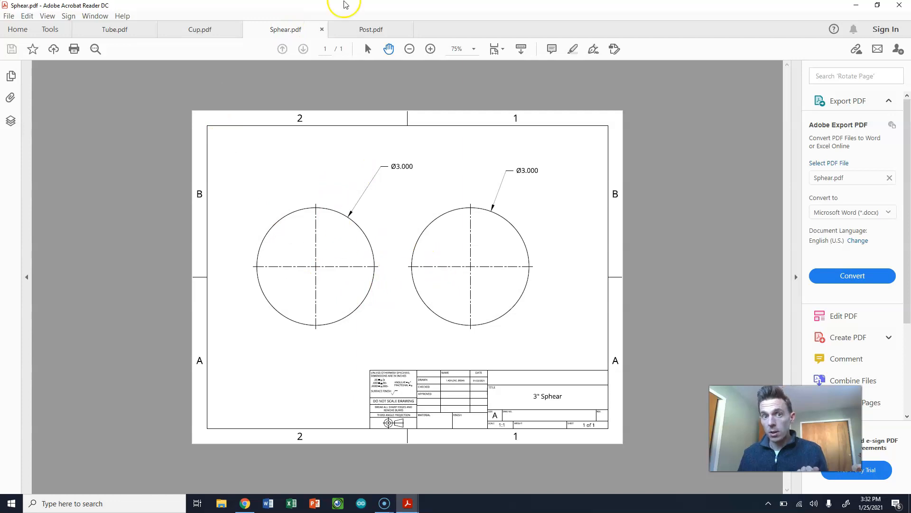
pyautogui.click(357, 37)
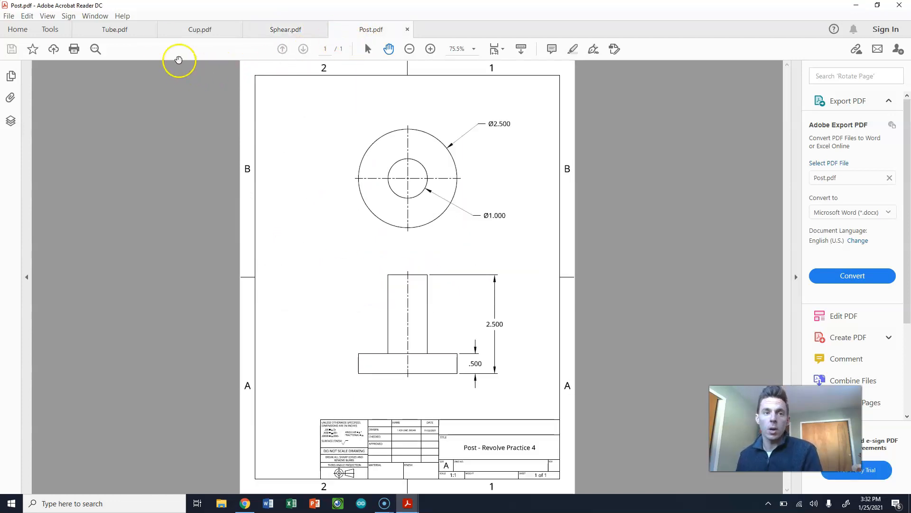
pyautogui.click(138, 35)
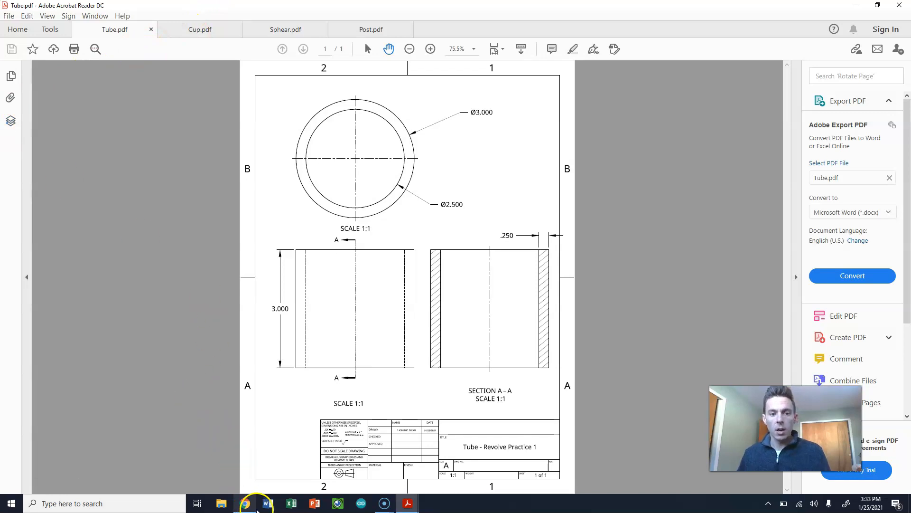
# - Switch back to Onshape and create a new document in the current folder
pyautogui.click(243, 504)
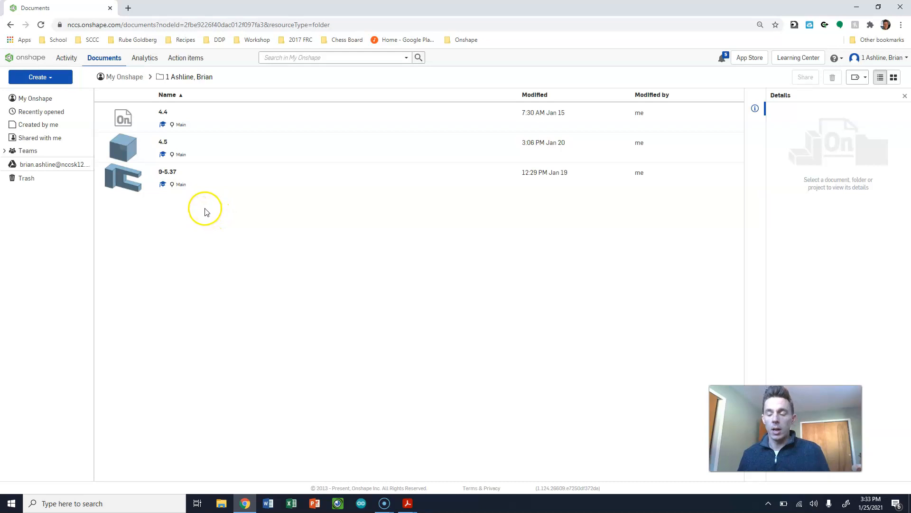
pyautogui.click(45, 78)
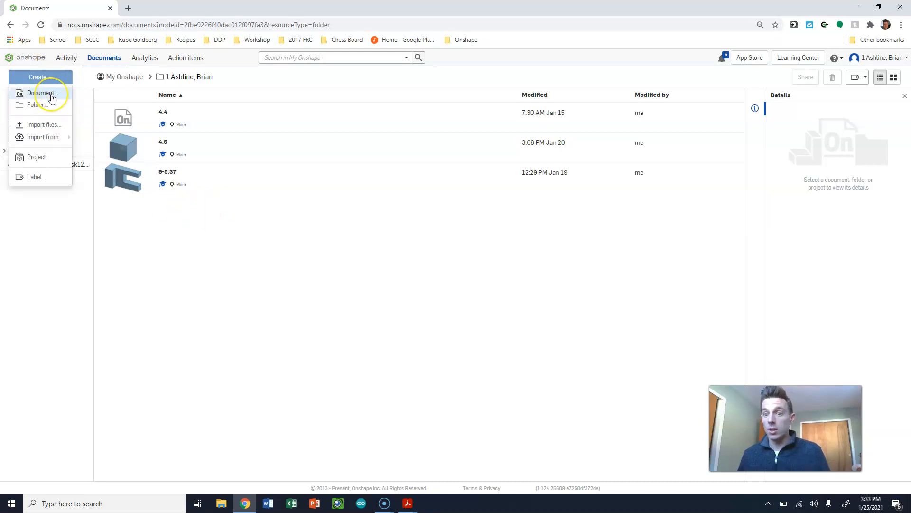
pyautogui.click(52, 95)
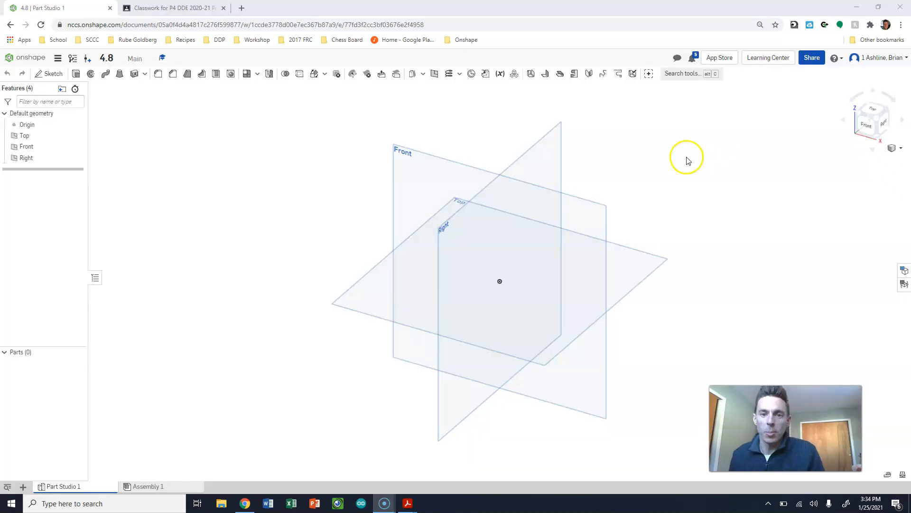
# - Rename the document to 4.8 Revolution
pyautogui.click(108, 59)
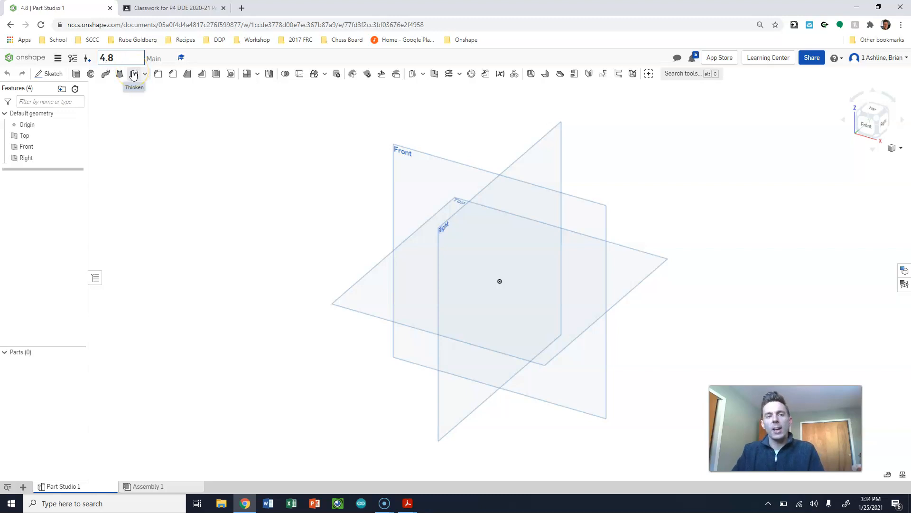
pyautogui.write('Revolution')
pyautogui.click(210, 217)
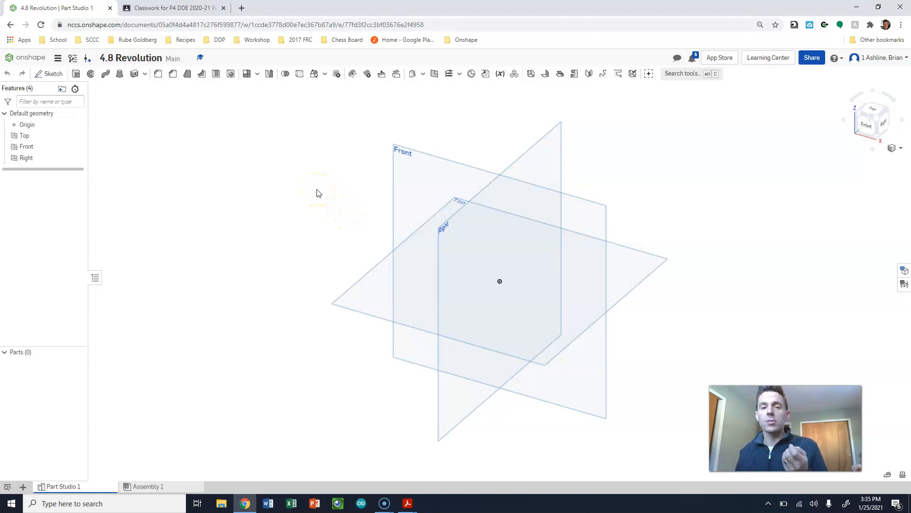
# - Sketch a circle of about 1.85 diameter on the Front plane, centred on the horizontal axis to the right of the origin
pyautogui.click(867, 124)
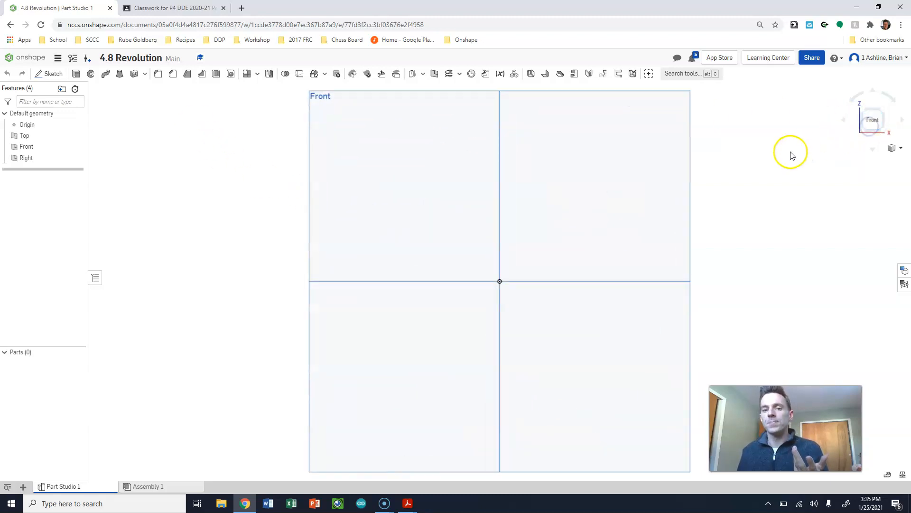
pyautogui.click(50, 74)
pyautogui.click(600, 264)
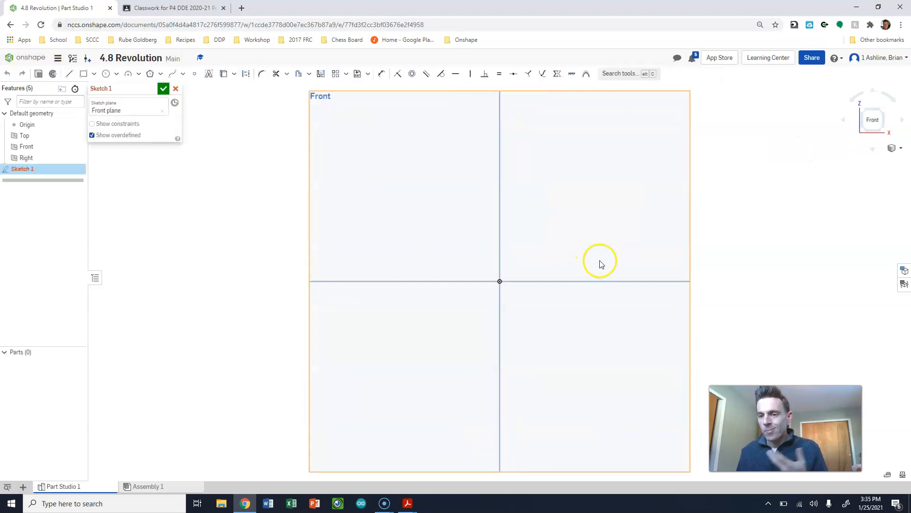
pyautogui.click(105, 74)
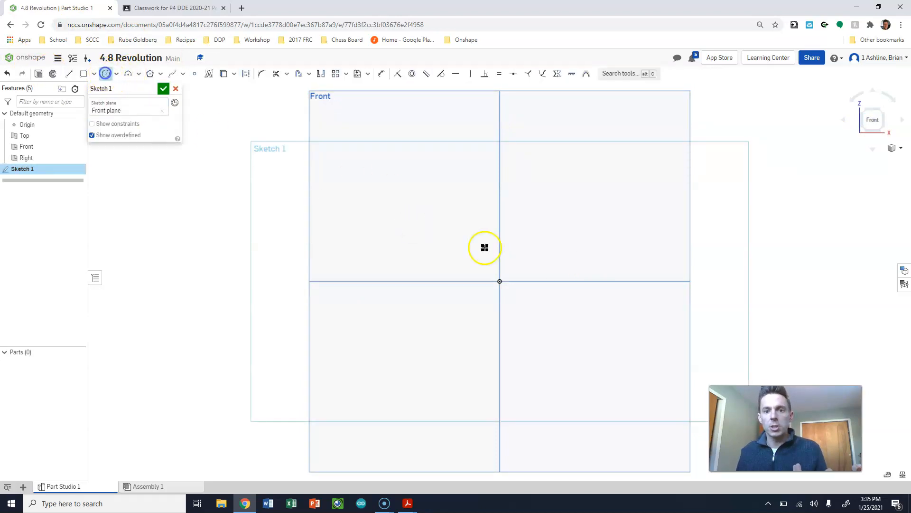
pyautogui.click(608, 281)
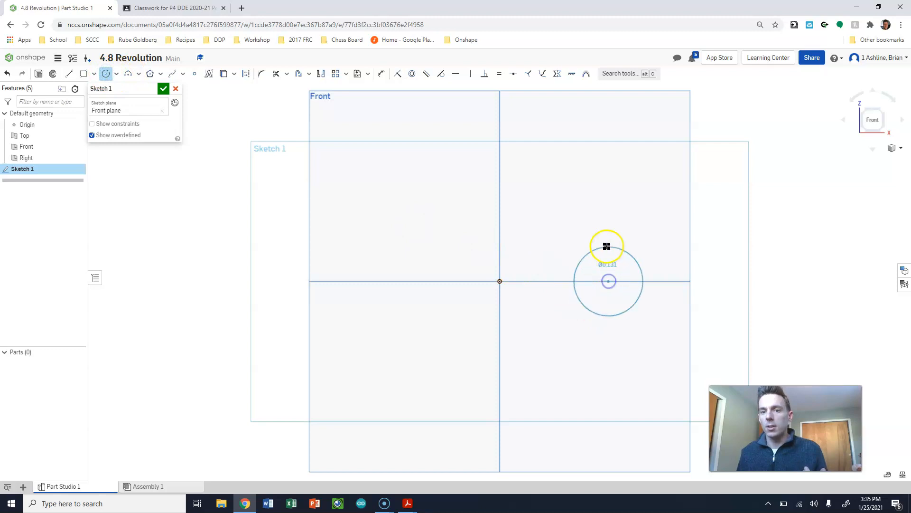
pyautogui.click(607, 223)
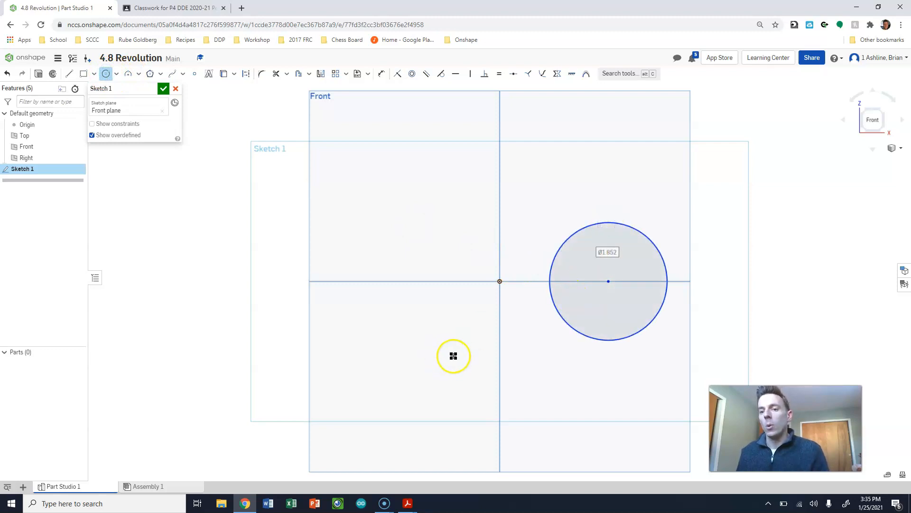
# - Draw a vertical line about 2.87 long through the origin as the revolve axis and finish the sketch
pyautogui.click(68, 74)
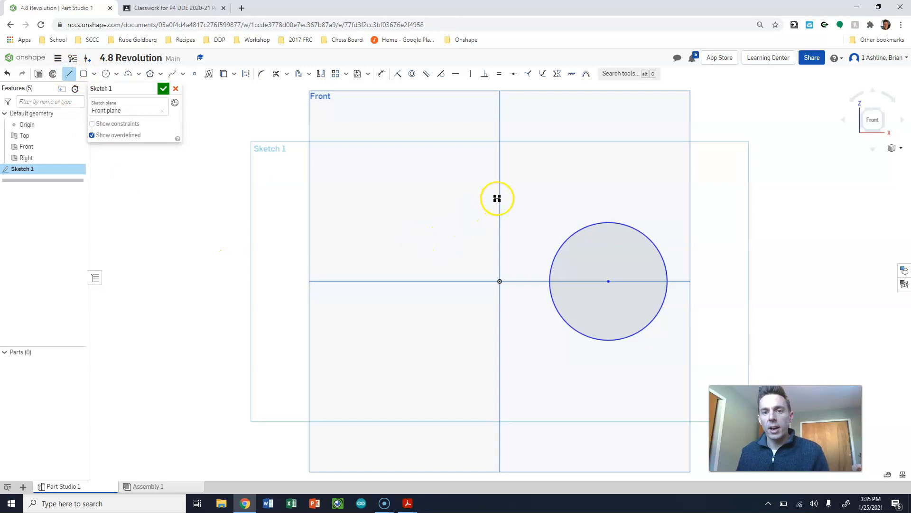
pyautogui.moveTo(500, 194); pyautogui.dragTo(500, 377)
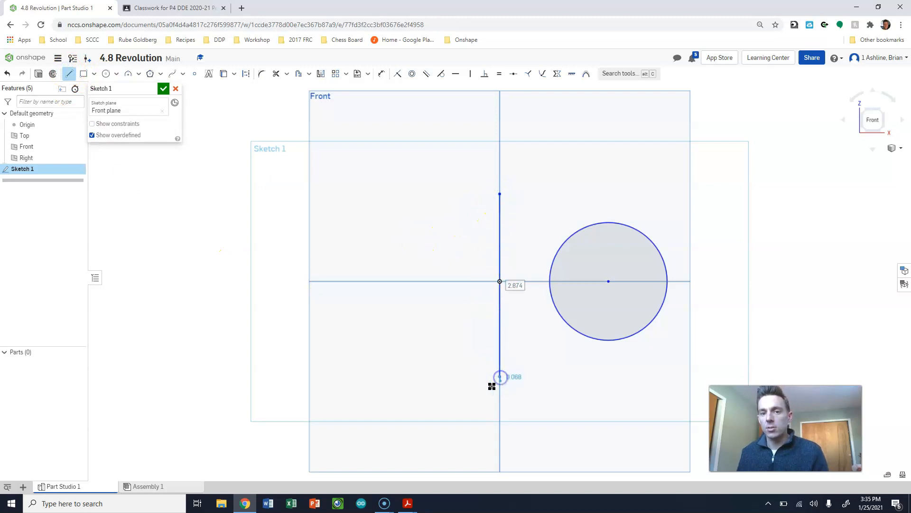
pyautogui.click(164, 89)
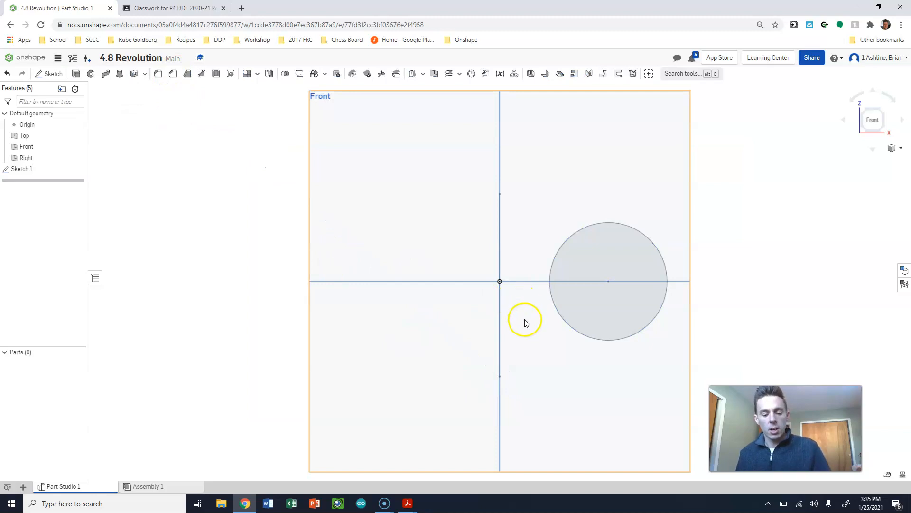
# - Revolve the circle as a new solid a full turn around the vertical sketch line
pyautogui.hotkey('shift', '7')
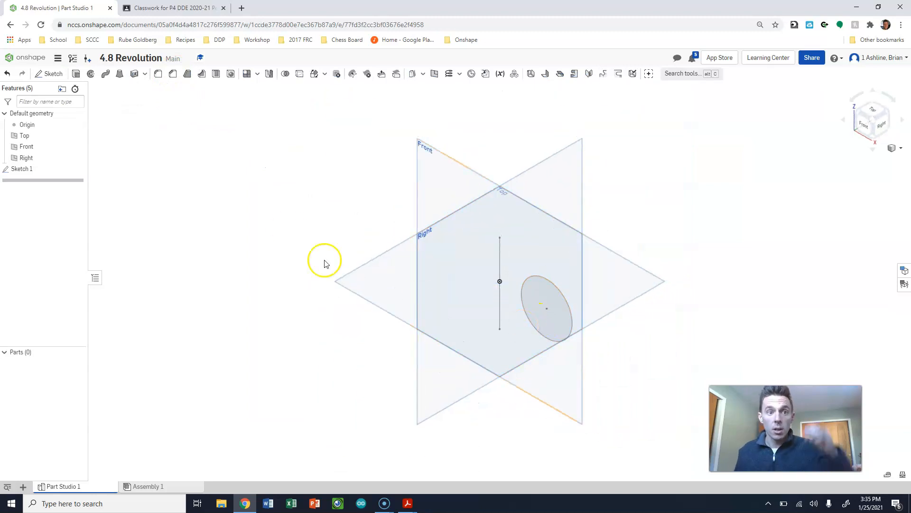
pyautogui.click(91, 75)
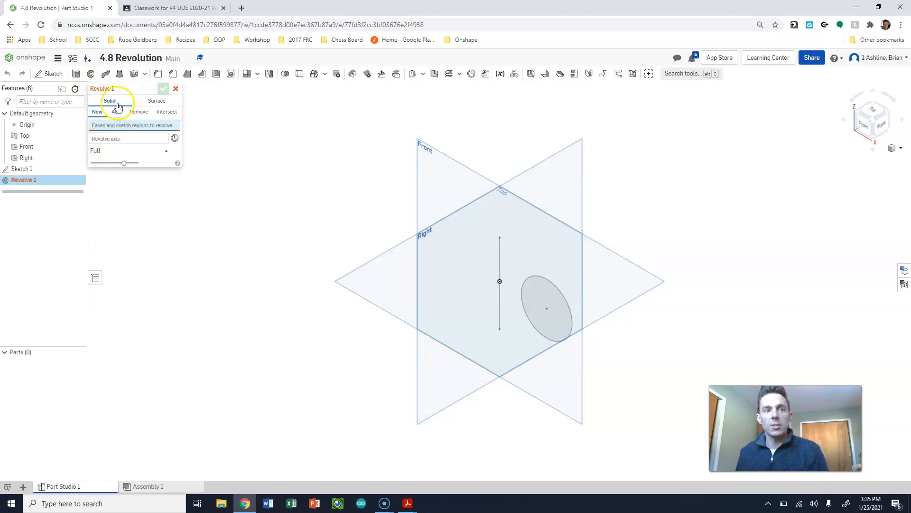
pyautogui.click(543, 299)
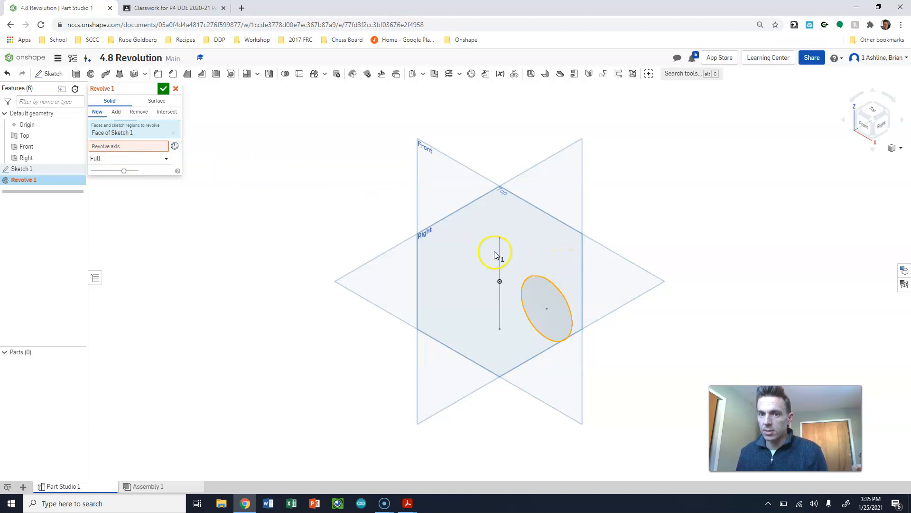
pyautogui.click(131, 146)
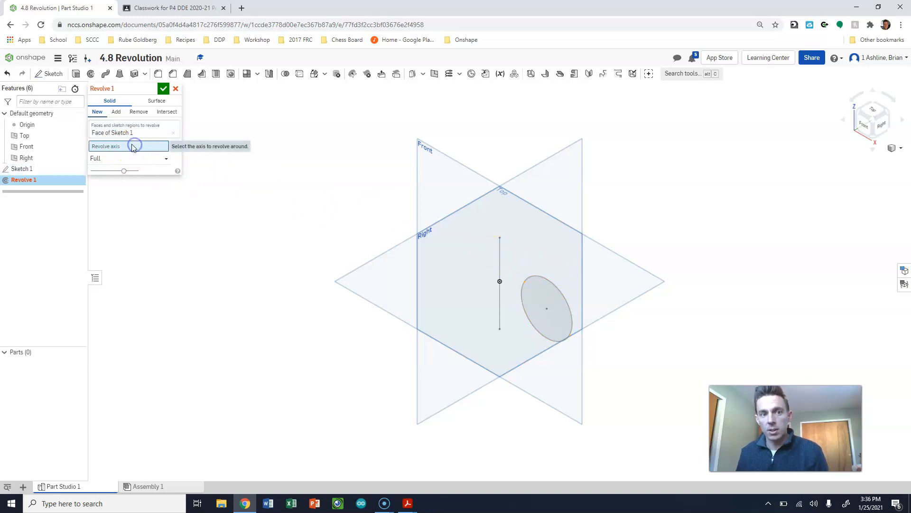
pyautogui.click(499, 258)
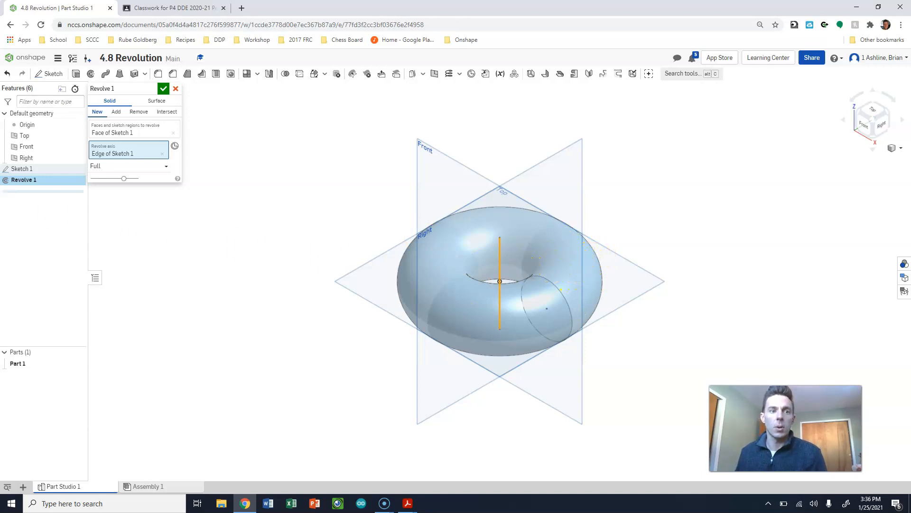
# - Limit the revolve to one direction with a 180 deg angle and accept it
pyautogui.click(142, 167)
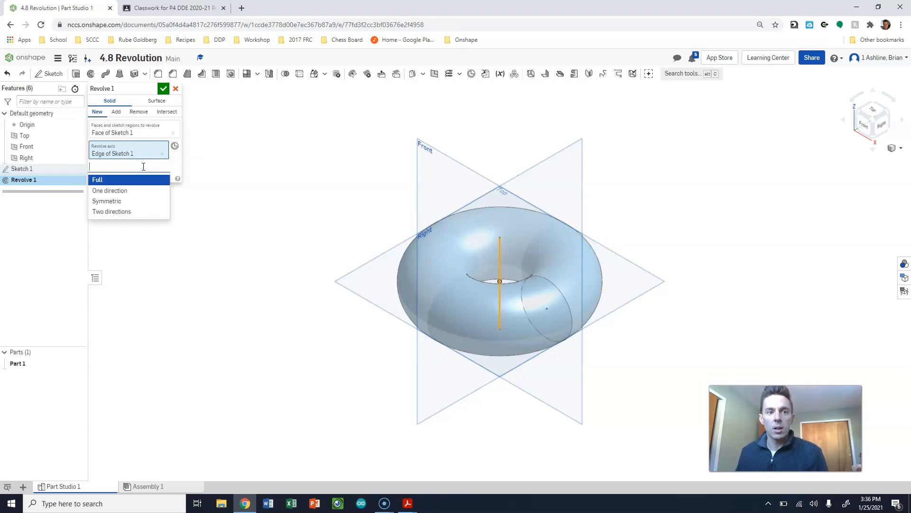
pyautogui.click(125, 190)
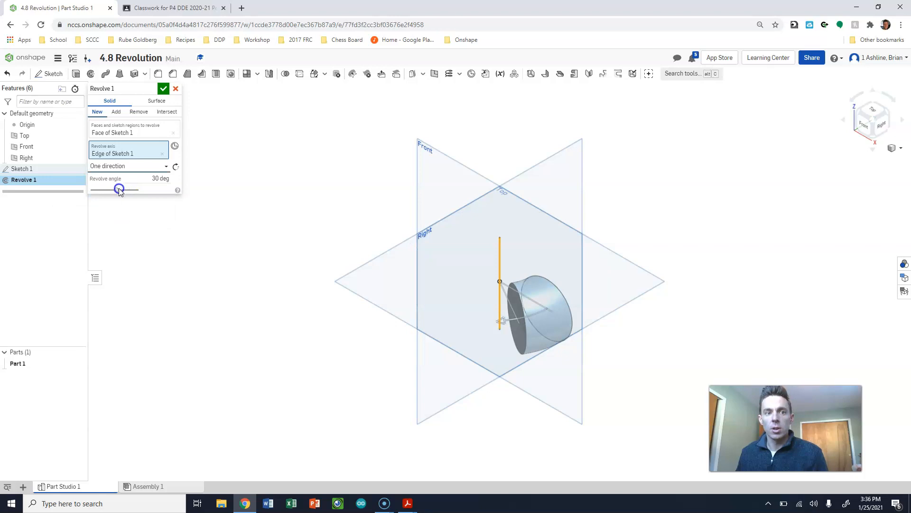
pyautogui.click(165, 179)
pyautogui.moveTo(167, 179); pyautogui.dragTo(196, 184)
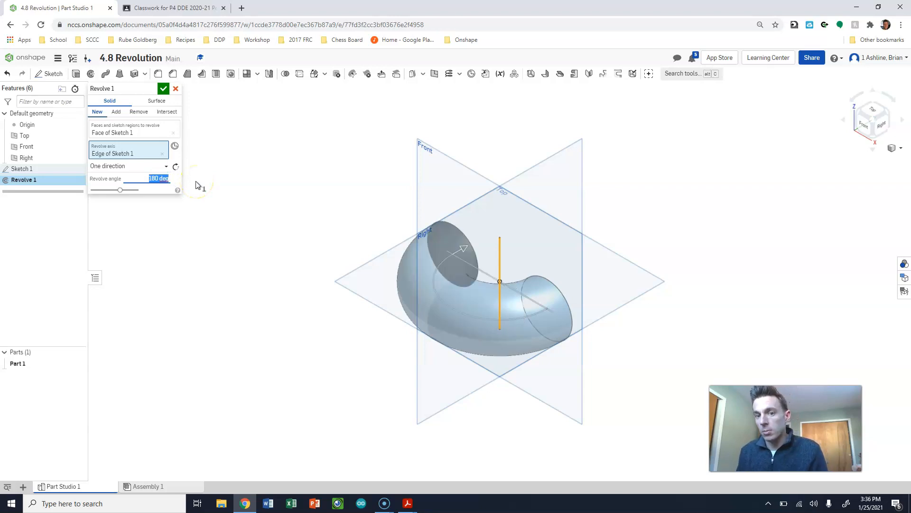
pyautogui.click(163, 88)
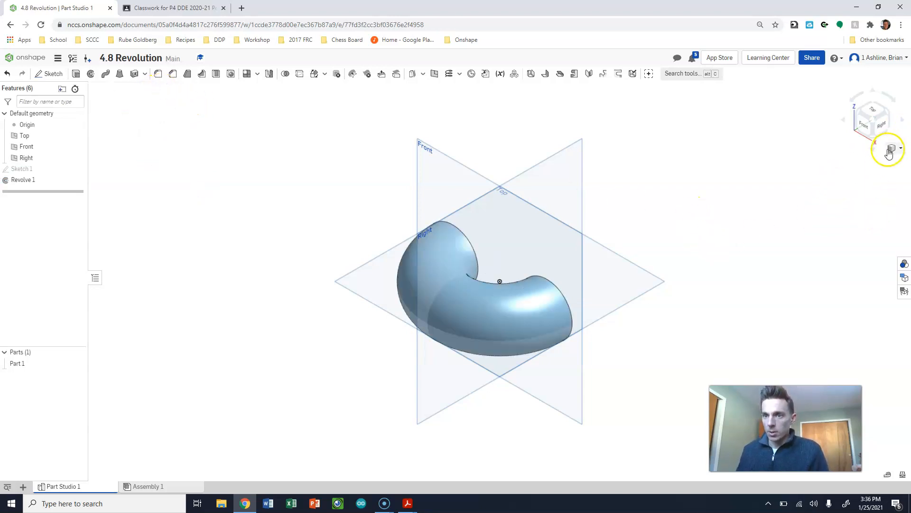
pyautogui.moveTo(802, 179); pyautogui.dragTo(399, 55, button='right')
pyautogui.click(440, 262)
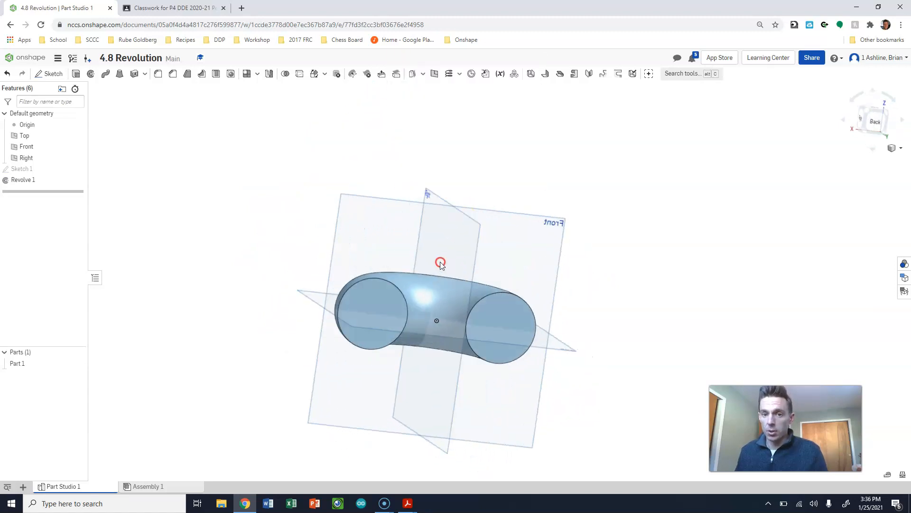
pyautogui.moveTo(488, 271); pyautogui.dragTo(475, 327, button='right')
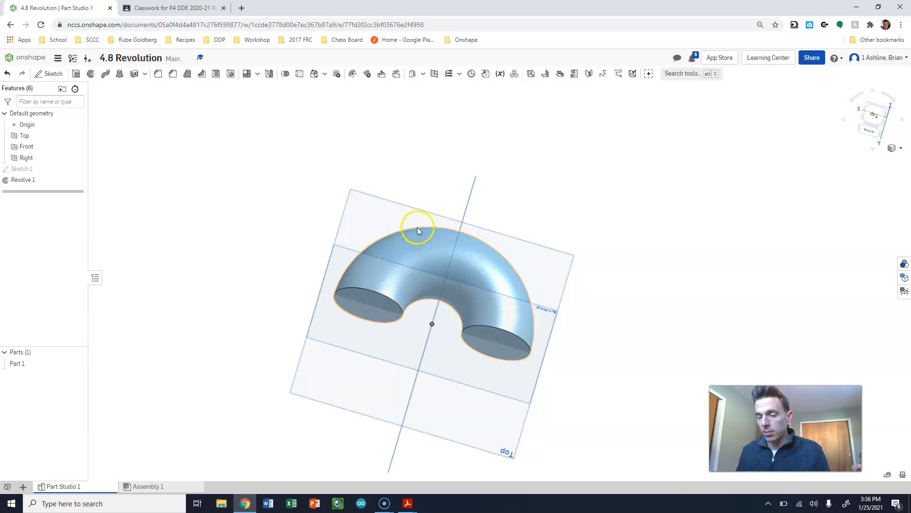
pyautogui.moveTo(488, 336); pyautogui.dragTo(512, 309, button='right')
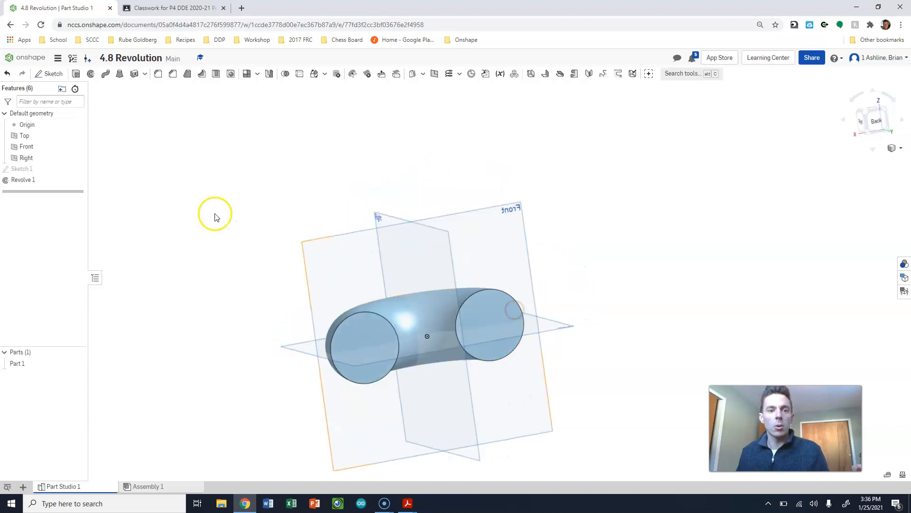
# - Delete the Revolve 1 feature and Sketch 1 from the part studio
pyautogui.click(28, 180)
pyautogui.rightClick(29, 181)
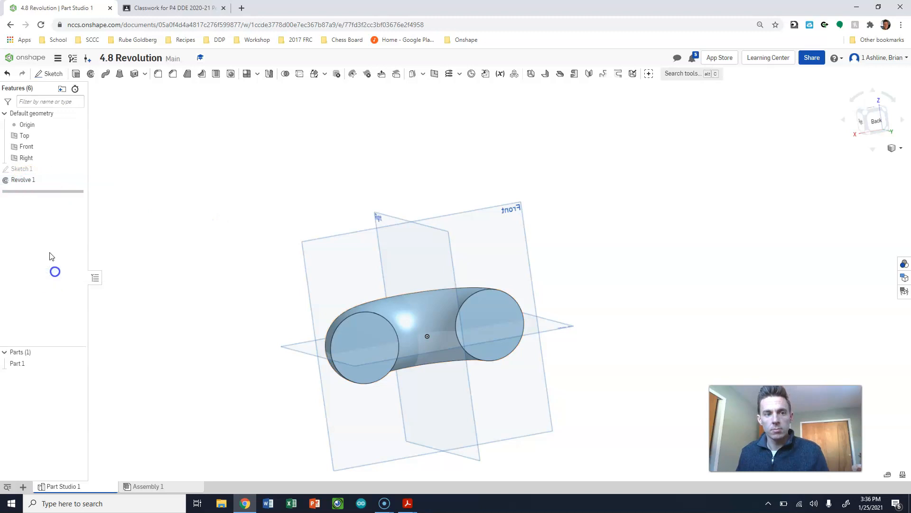
pyautogui.click(54, 273)
pyautogui.click(23, 169)
pyautogui.rightClick(22, 170)
pyautogui.click(51, 297)
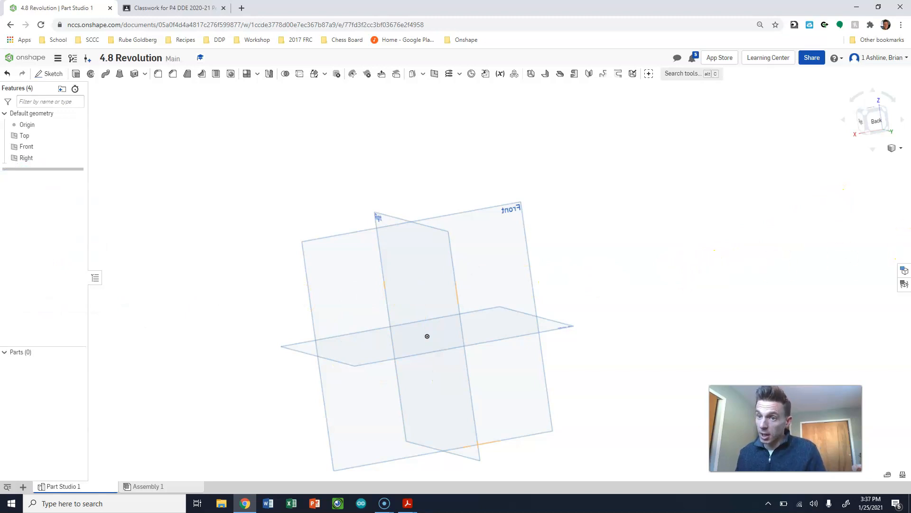
# - Orient the model to the Front view, facing the Front plane squarely
pyautogui.click(861, 122)
pyautogui.click(843, 121)
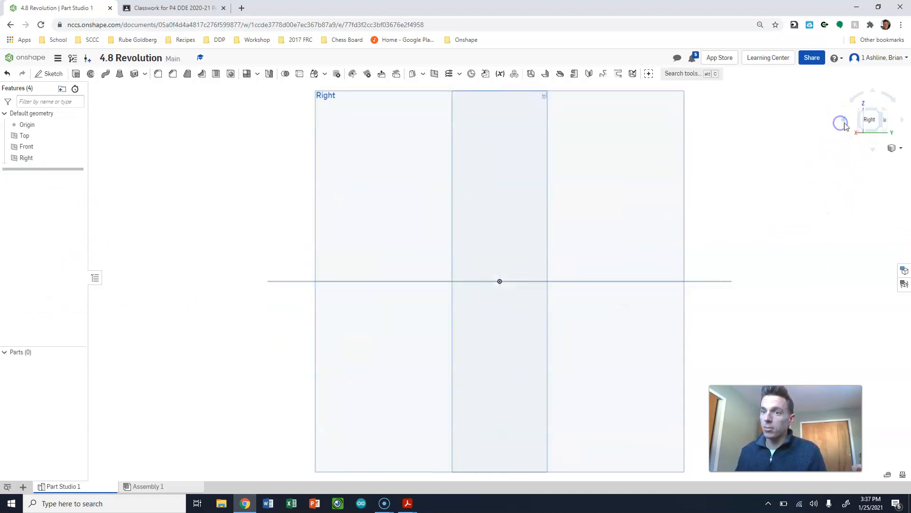
pyautogui.click(843, 121)
pyautogui.click(861, 112)
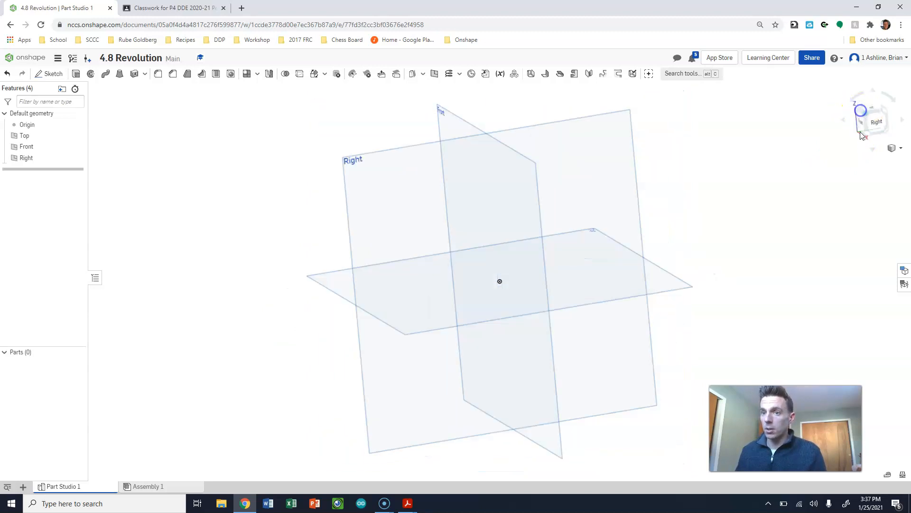
pyautogui.click(868, 124)
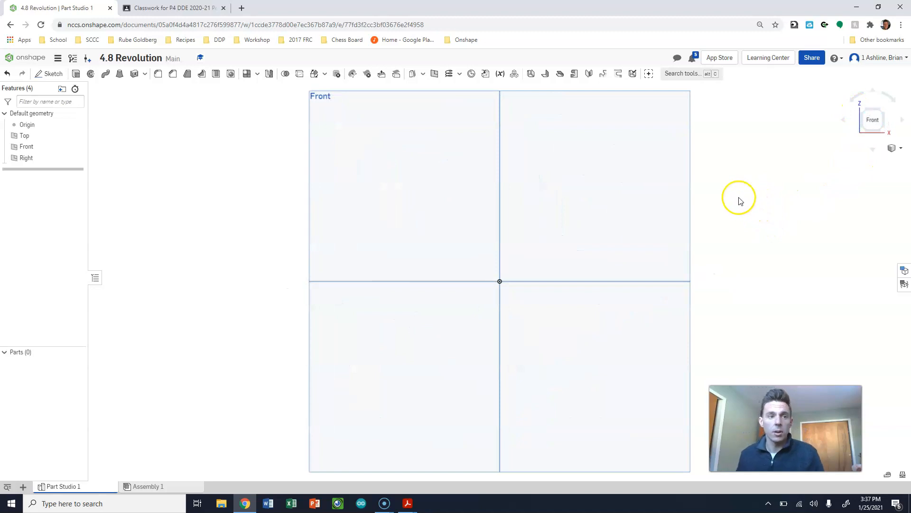
# - Start a new sketch on the Front plane
pyautogui.click(38, 76)
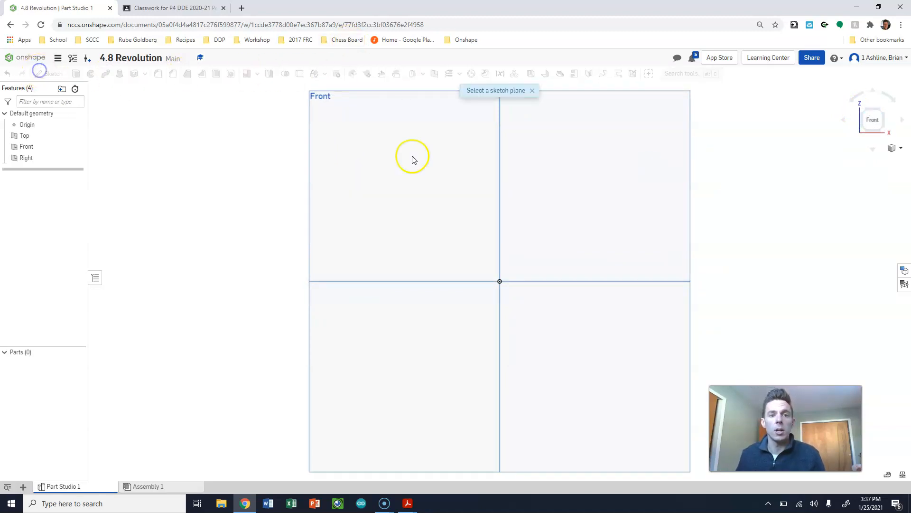
pyautogui.click(687, 176)
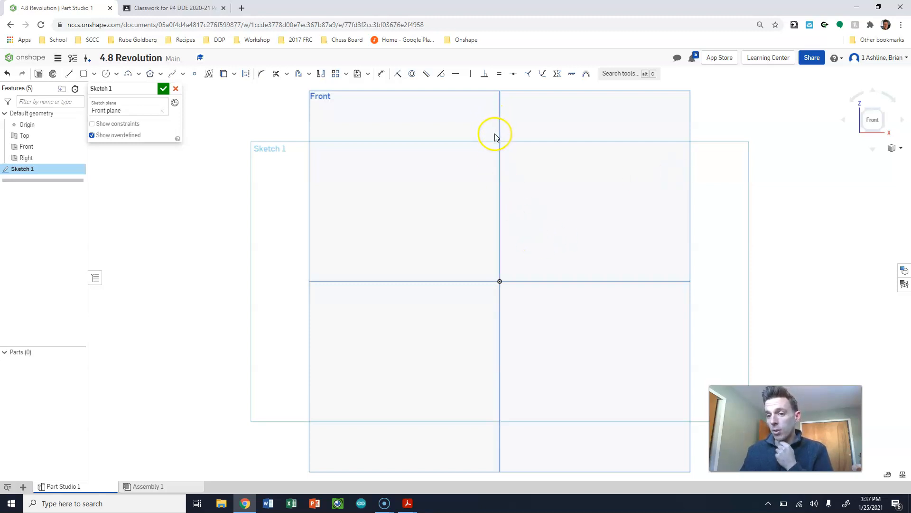
# - Try a vertical line about 5.09 in long passing through the origin, and undo it
pyautogui.click(69, 74)
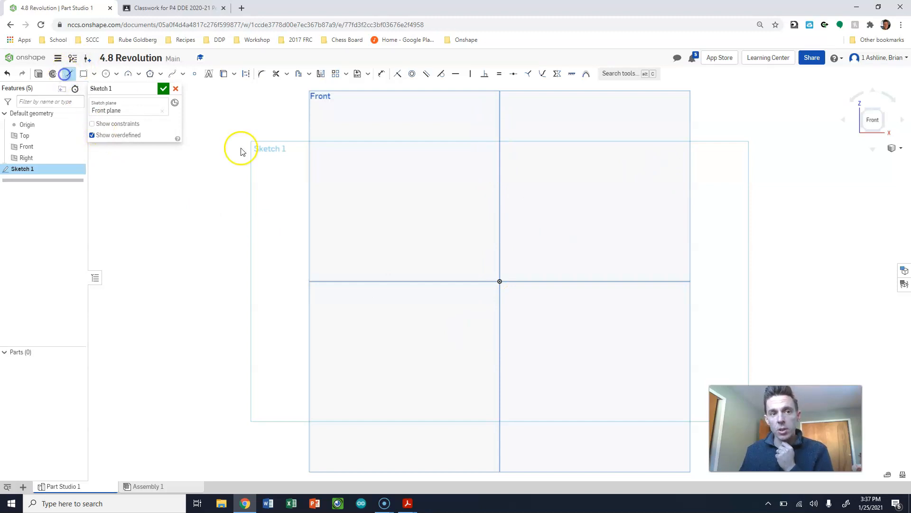
pyautogui.click(499, 119)
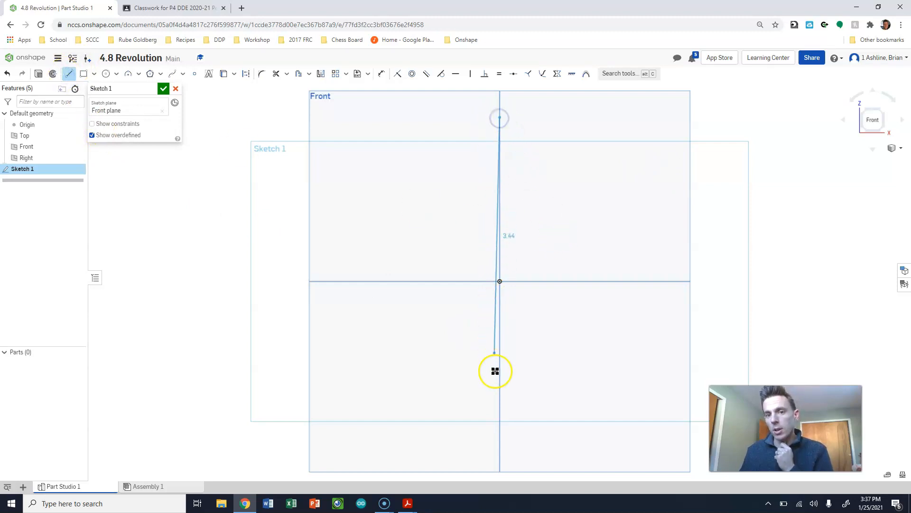
pyautogui.click(499, 441)
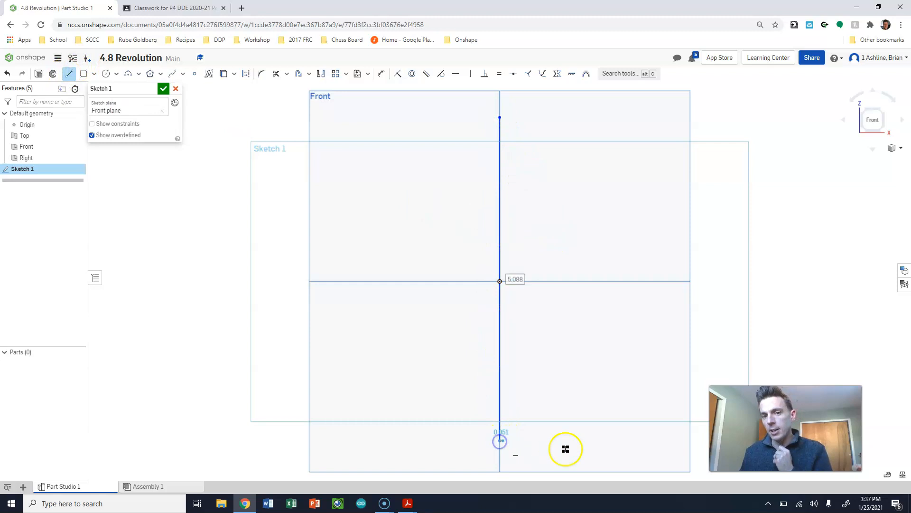
pyautogui.press('Escape')
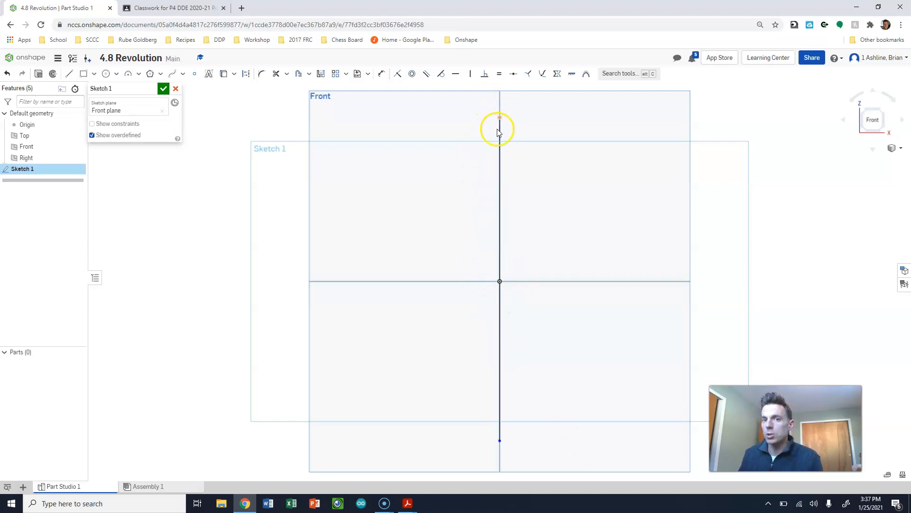
pyautogui.moveTo(465, 329); pyautogui.dragTo(467, 330)
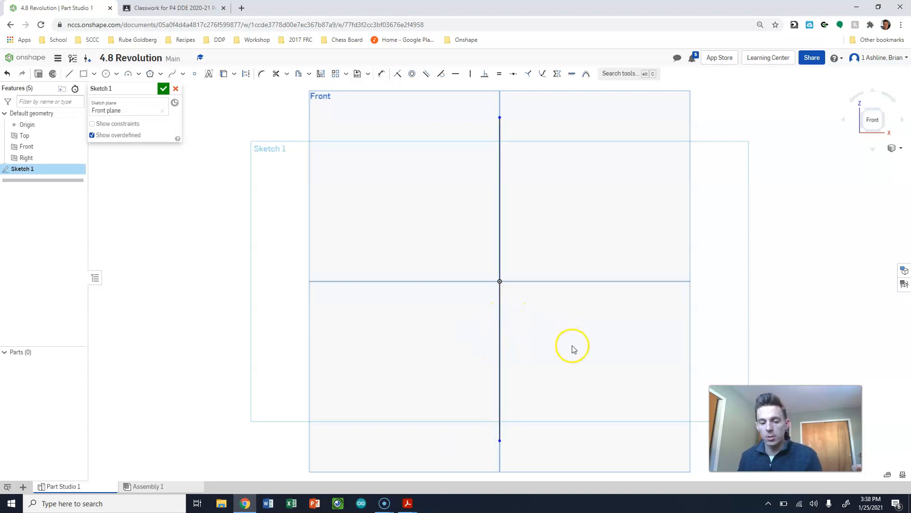
pyautogui.hotkey('ctrl', 'z')
# - Draw a vertical axis line starting at the origin and running straight up
pyautogui.press('l')
pyautogui.moveTo(497, 279); pyautogui.dragTo(498, 133)
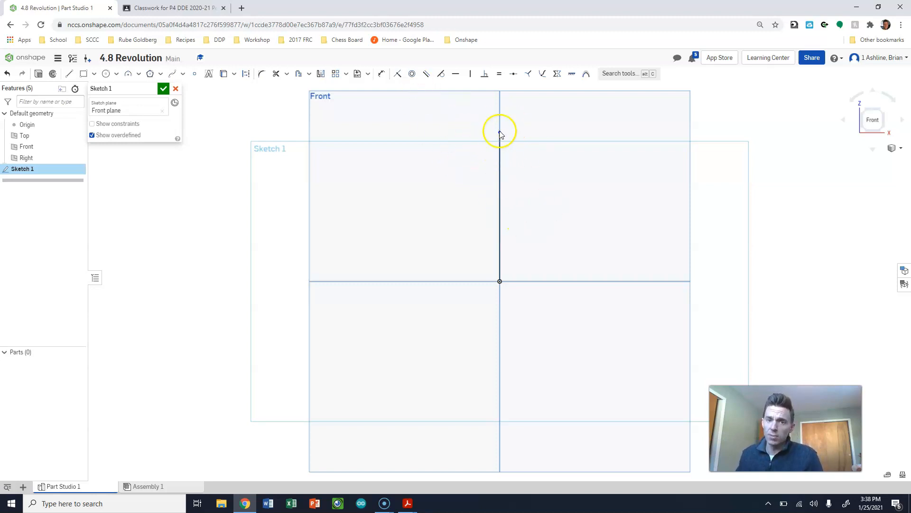
# - Switch to Acrobat Reader, examine the diameters, height and wall thickness in Tube.pdf, and return to Onshape
pyautogui.click(409, 505)
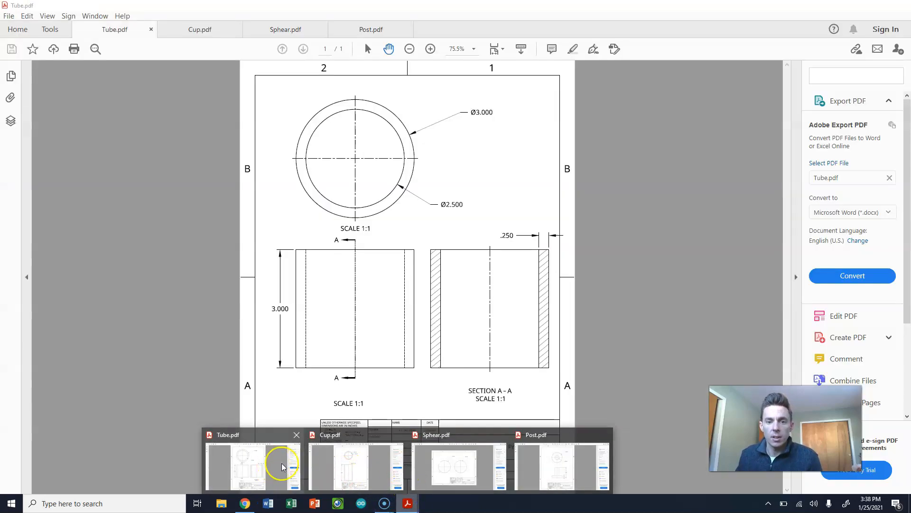
pyautogui.moveTo(317, 458)
pyautogui.click(252, 463)
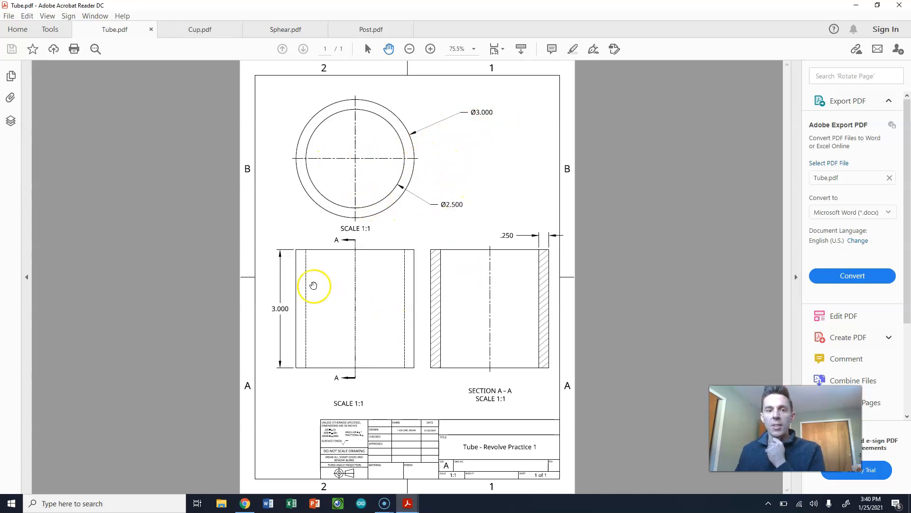
pyautogui.click(857, 5)
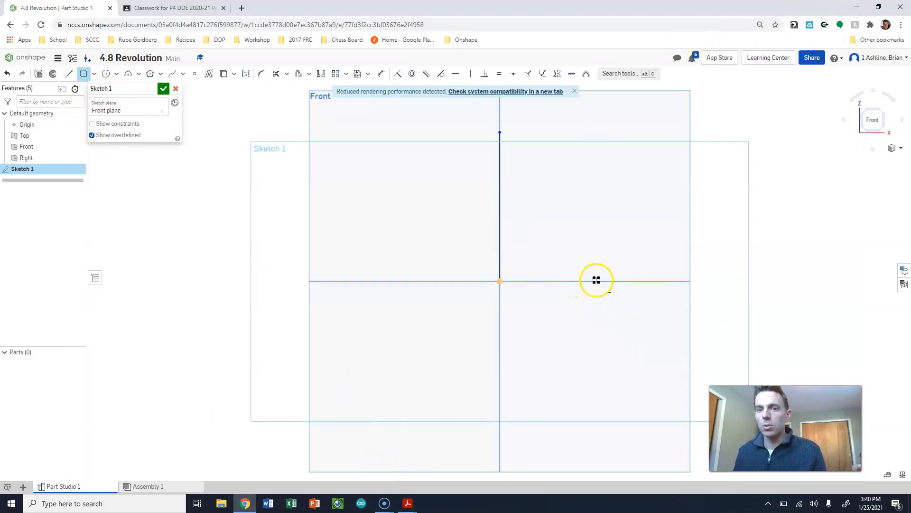
# - Draw a rectangle 0.25 in wide and 3 in high beside the axis line, level with the origin, and move its width dimension lower
pyautogui.click(596, 280)
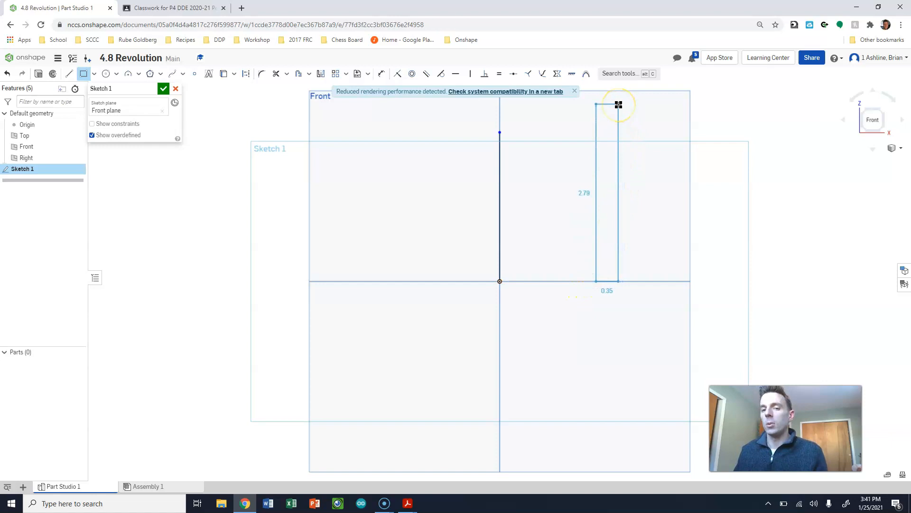
pyautogui.click(619, 104)
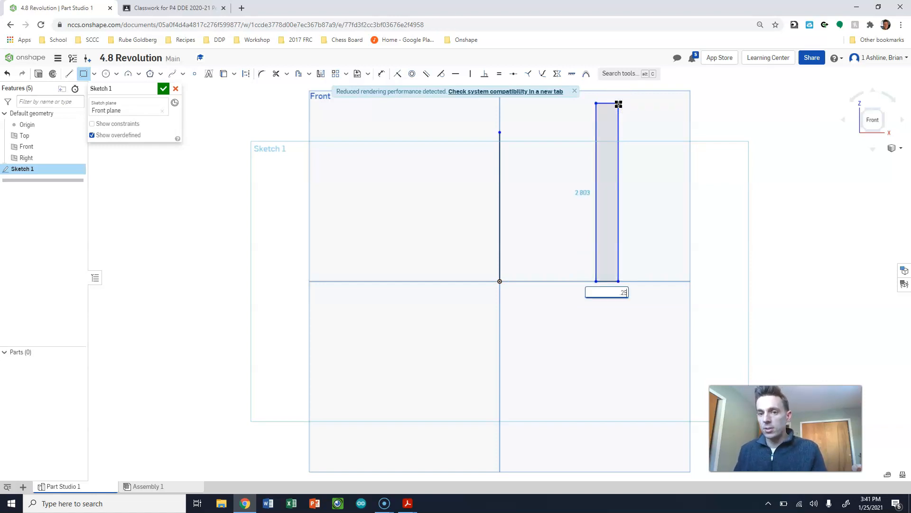
pyautogui.press('Return')
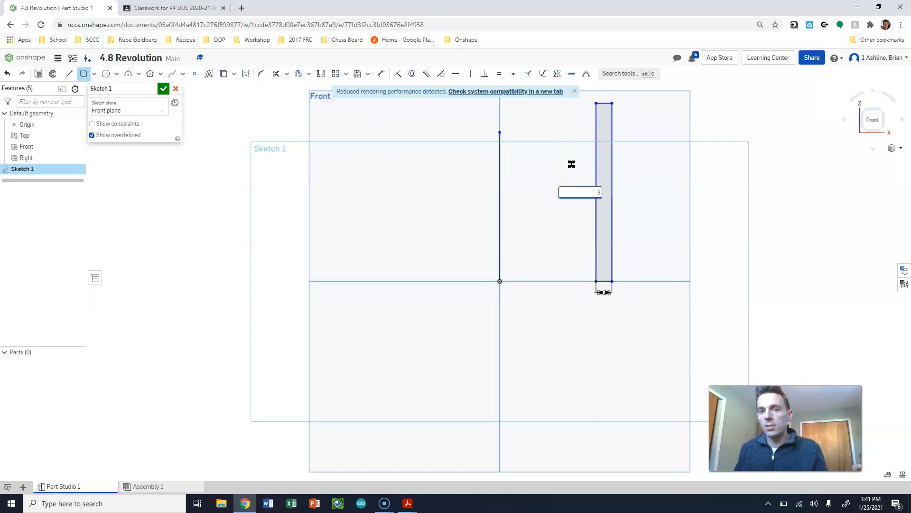
pyautogui.write('3')
pyautogui.press('Return')
pyautogui.moveTo(602, 284); pyautogui.dragTo(637, 385)
# - Dimension the distance from the origin to the rectangle's outer edge as 1.5 in
pyautogui.click(560, 413)
pyautogui.click(618, 427)
pyautogui.press('d')
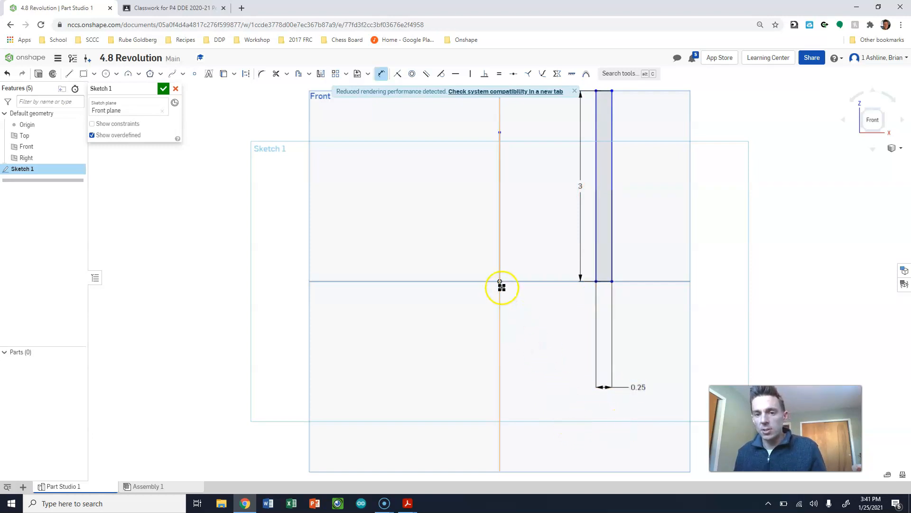
pyautogui.click(616, 285)
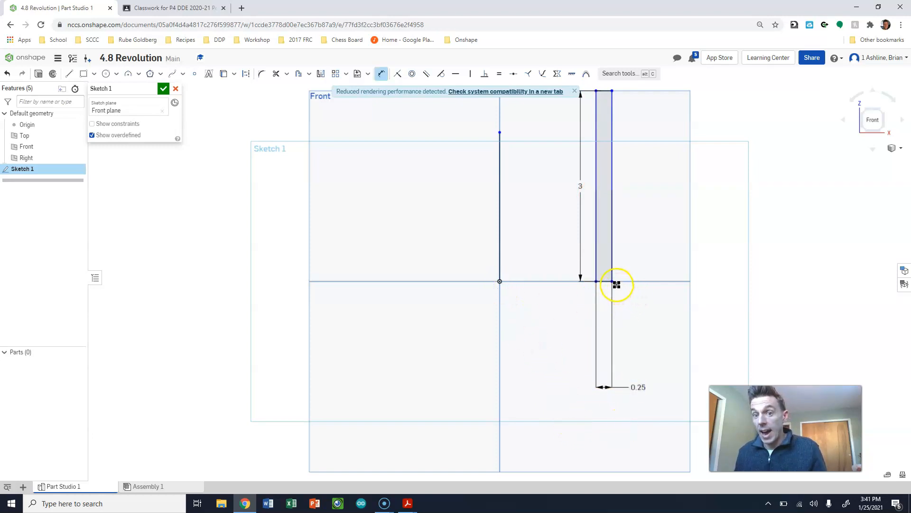
pyautogui.click(554, 414)
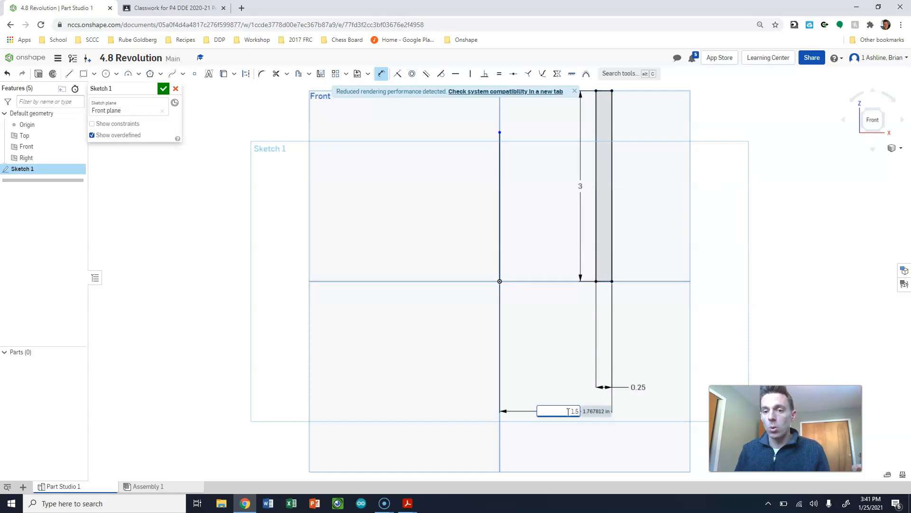
pyautogui.press('Return')
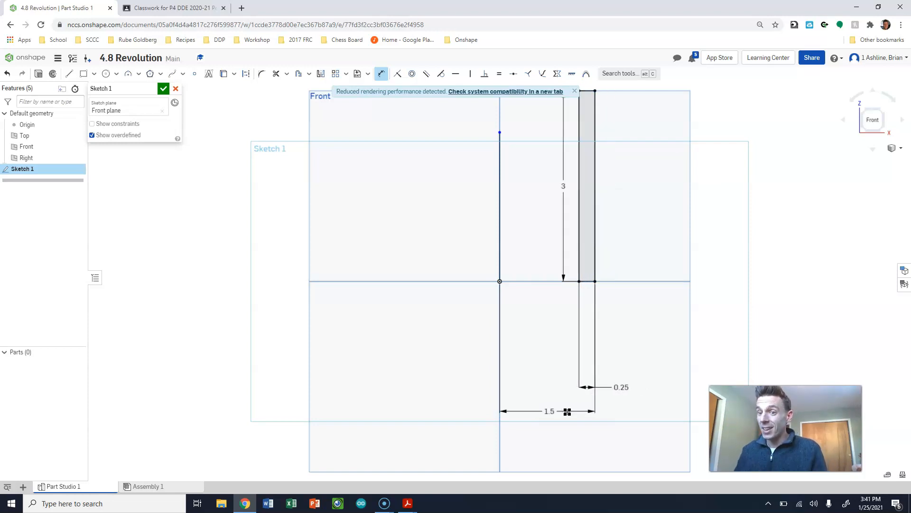
# - Delete the rectangle's 0.25 width dimension and move its inner edge closer to the axis line
pyautogui.press('Escape')
pyautogui.click(621, 387)
pyautogui.press('Delete')
pyautogui.click(577, 264)
pyautogui.moveTo(577, 253); pyautogui.dragTo(549, 252)
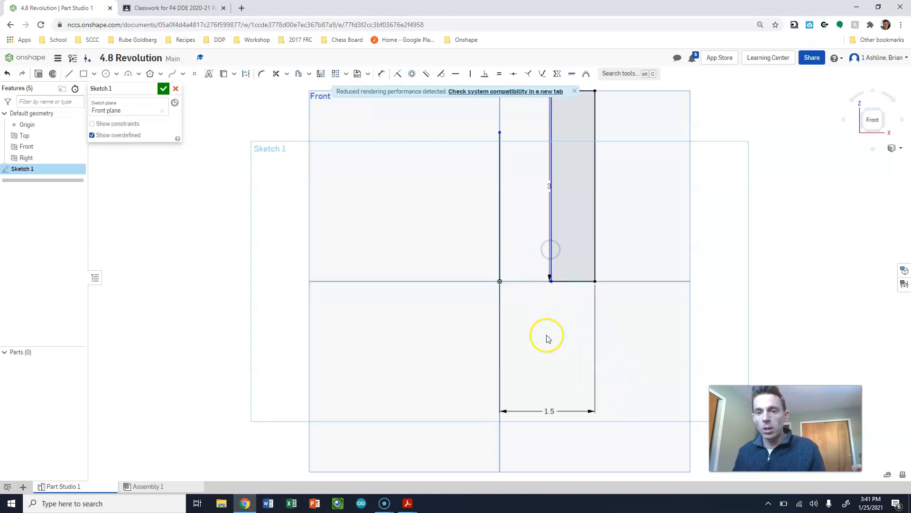
# - Dimension the distance from the axis line to the rectangle's inner edge as 1.25 in
pyautogui.press('d')
pyautogui.click(499, 264)
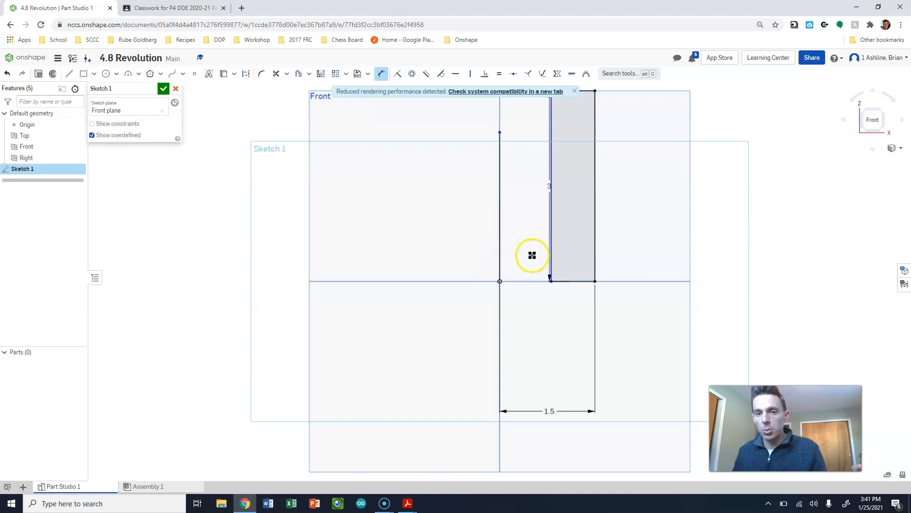
pyautogui.click(551, 249)
pyautogui.click(538, 365)
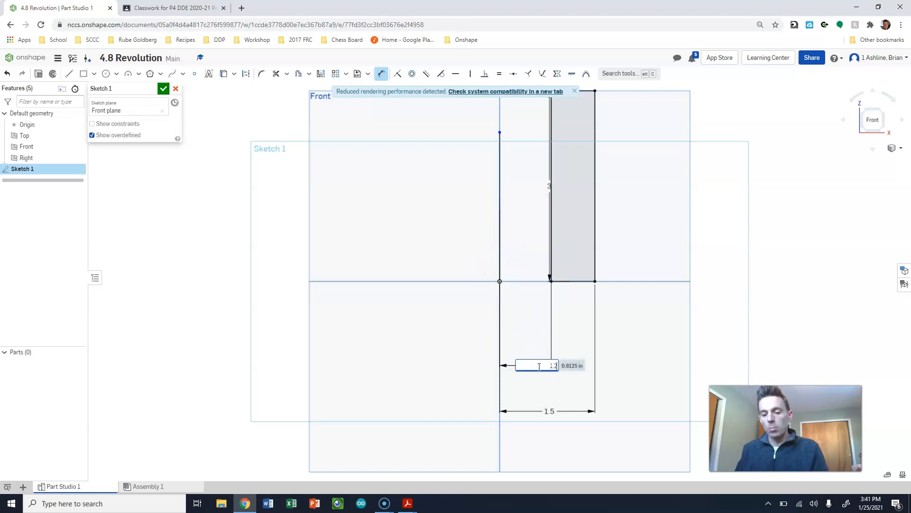
pyautogui.press('Return')
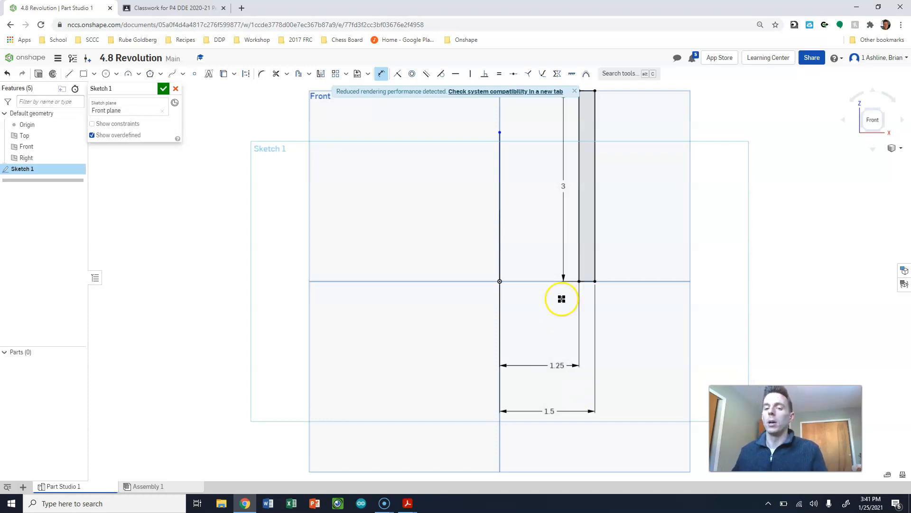
# - Delete the 1.25 dimension between the axis line and the rectangle's inner edge
pyautogui.scroll(-2, 564, 362)
pyautogui.scroll(2, 561, 290)
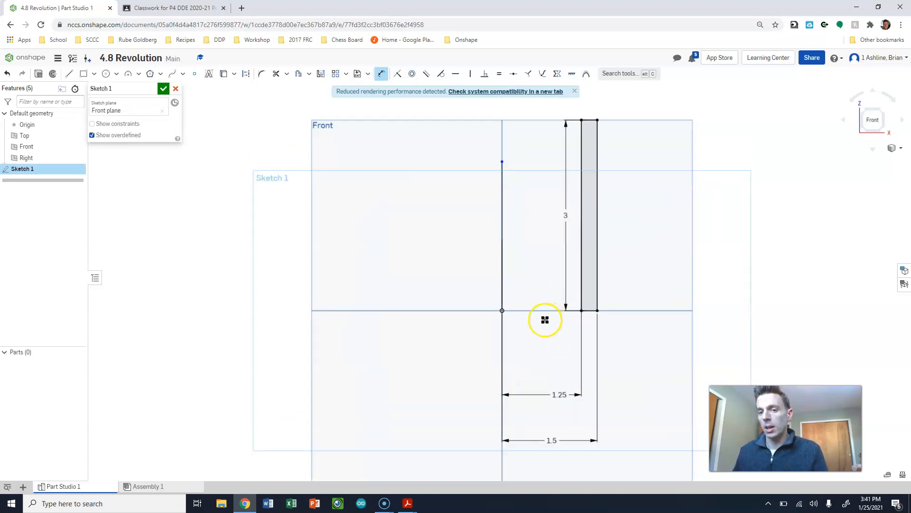
pyautogui.scroll(-1, 545, 319)
pyautogui.click(554, 377)
pyautogui.press('Delete')
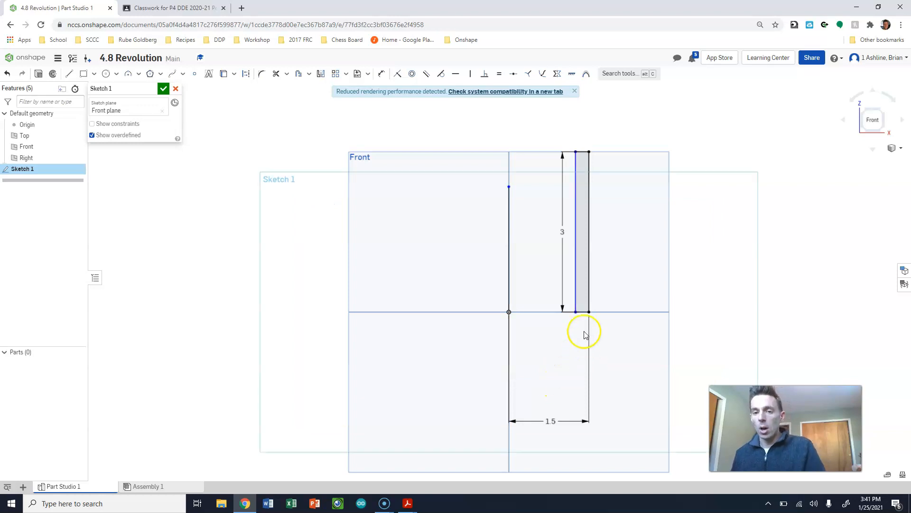
# - Dimension the rectangle's width as 0.25 in, placing the dimension below its bottom edge
pyautogui.scroll(-1, 586, 315)
pyautogui.press('d')
pyautogui.scroll(-1, 579, 308)
pyautogui.scroll(1, 581, 303)
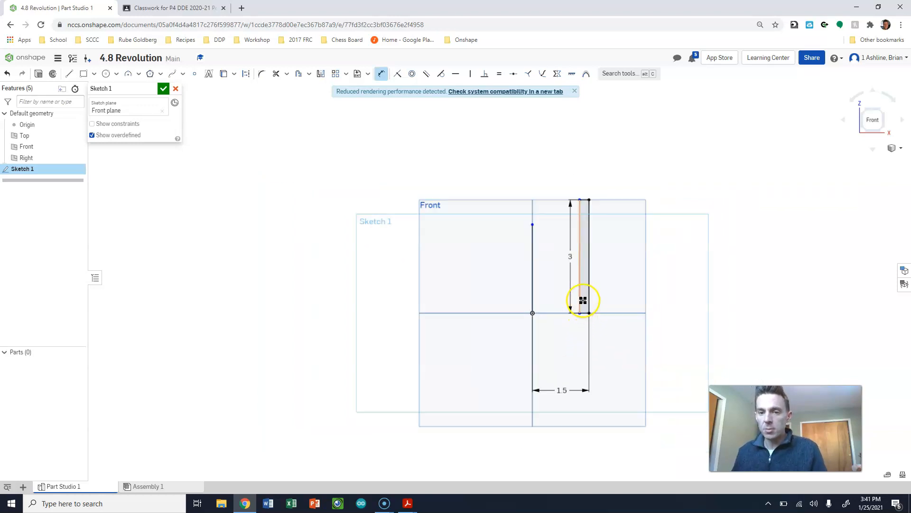
pyautogui.scroll(2, 583, 300)
pyautogui.click(593, 315)
pyautogui.click(617, 356)
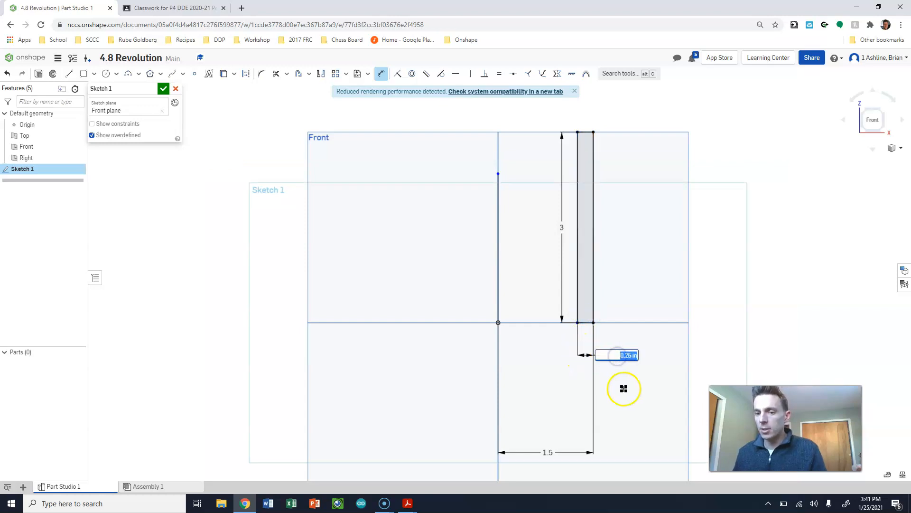
pyautogui.press('Return')
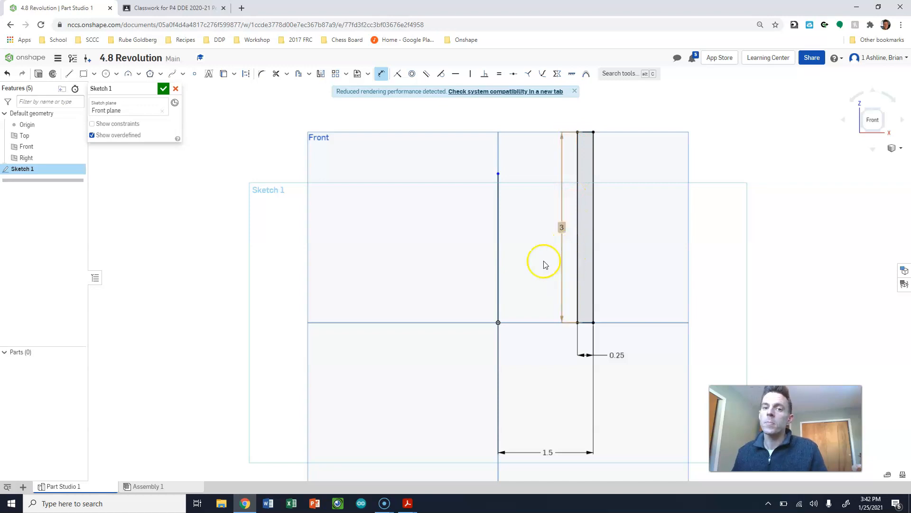
# - Try to add a driving dimension between the axis line and the rectangle's inner edge, and delete it
pyautogui.click(498, 261)
pyautogui.click(578, 262)
pyautogui.click(529, 355)
pyautogui.press('u')
pyautogui.click(498, 324)
pyautogui.click(578, 322)
pyautogui.click(542, 359)
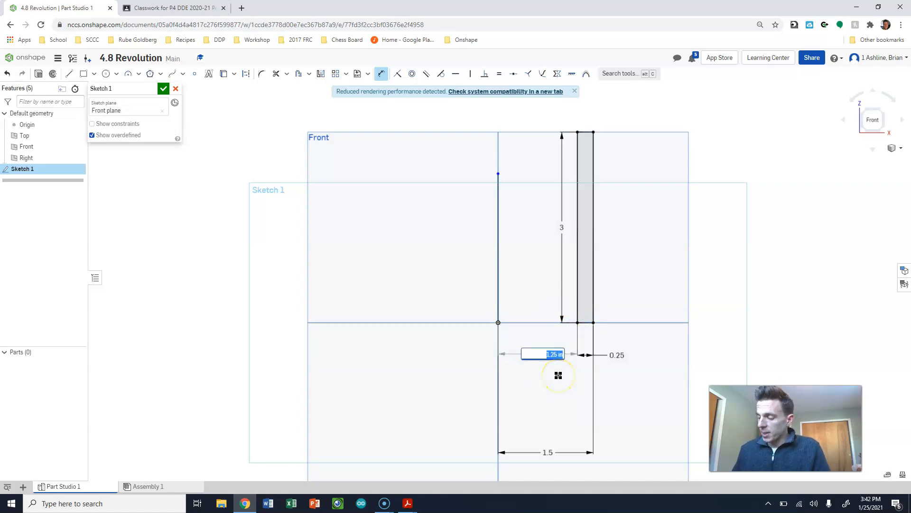
pyautogui.press('Return')
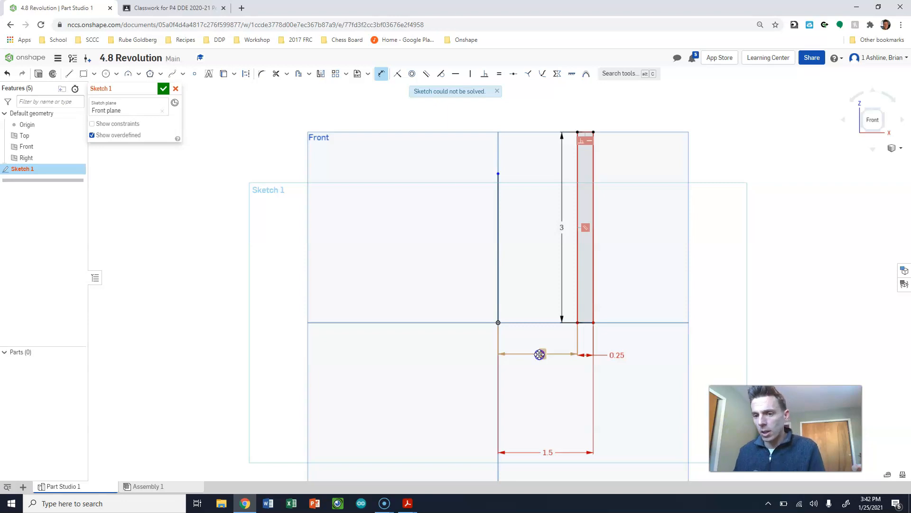
pyautogui.press('Delete')
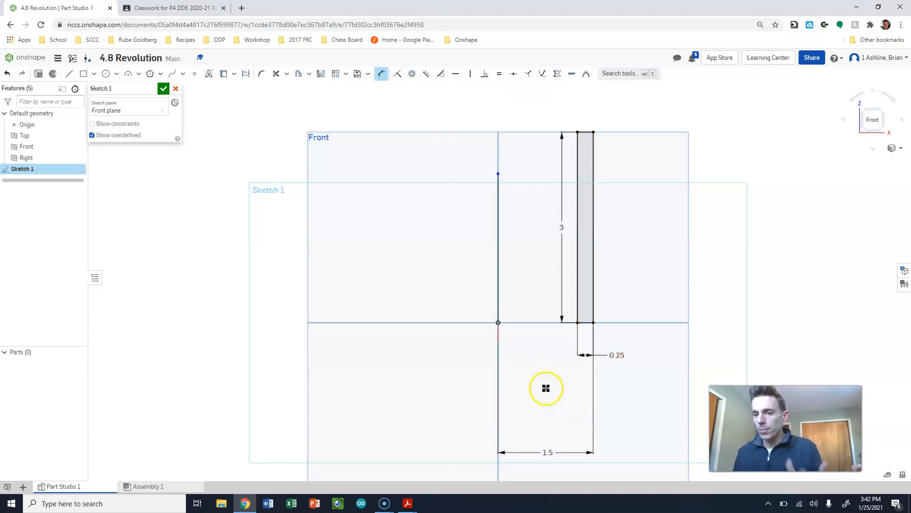
pyautogui.press('Escape')
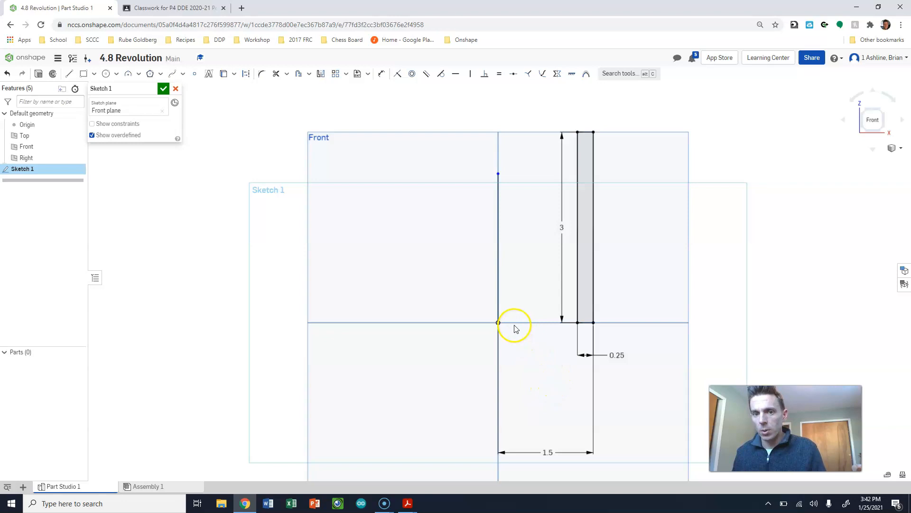
# - Add a driven reference dimension from the origin to the rectangle's inner bottom corner
pyautogui.click(498, 324)
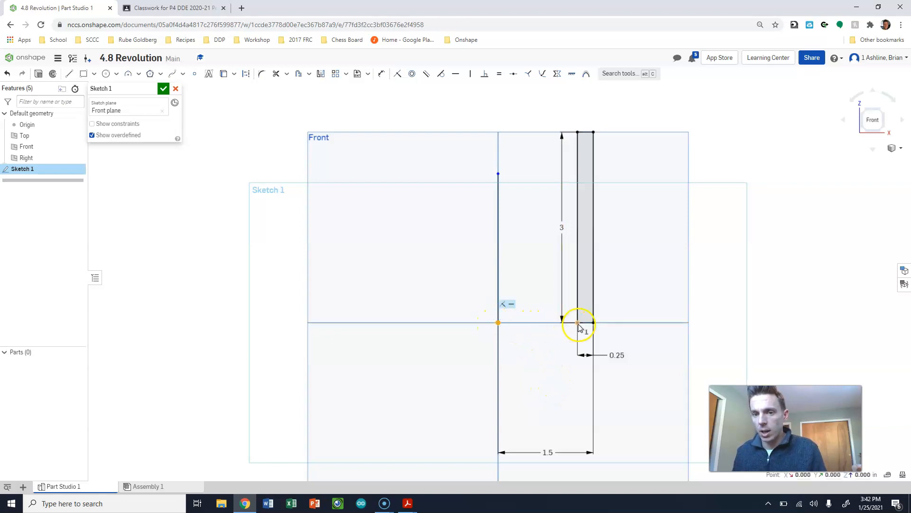
pyautogui.click(579, 325)
pyautogui.press('d')
pyautogui.click(498, 323)
pyautogui.click(579, 325)
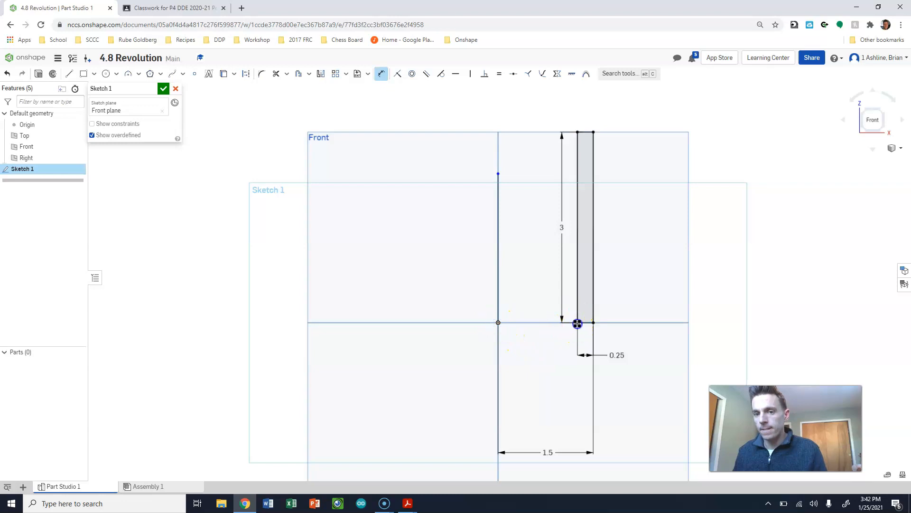
pyautogui.click(535, 355)
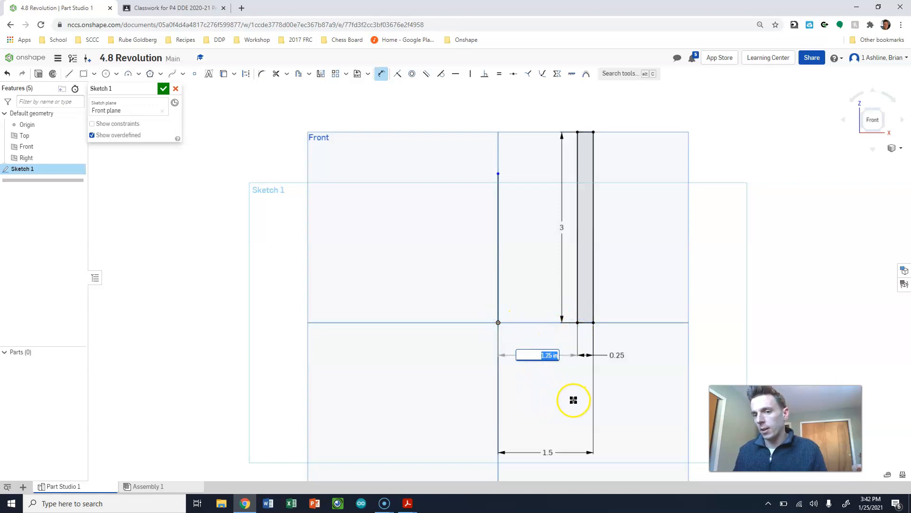
pyautogui.press('Return')
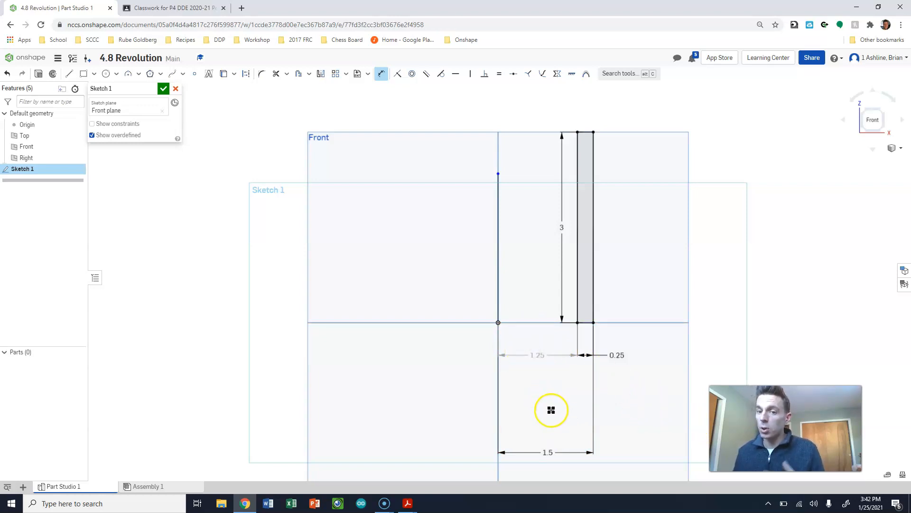
# - Try a width of 0.375 in for the rectangle, and set it back to 0.25 in
pyautogui.doubleClick(618, 356)
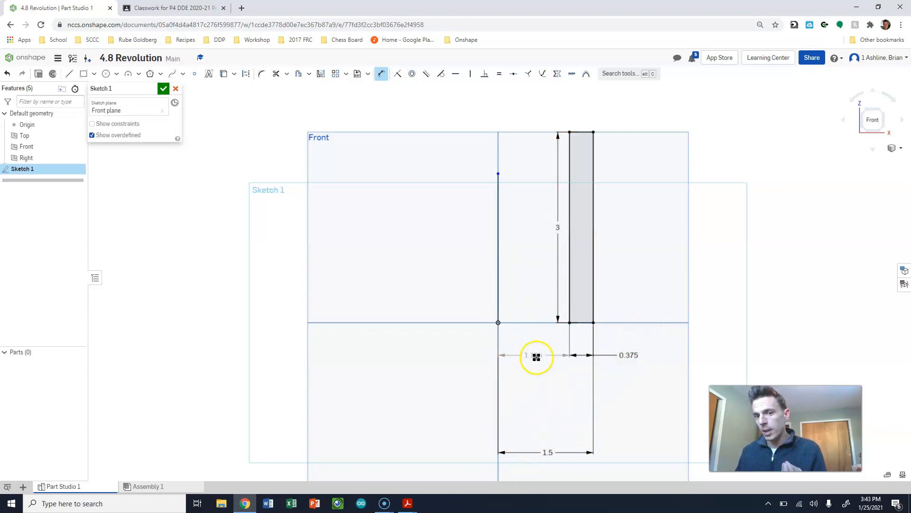
pyautogui.doubleClick(633, 355)
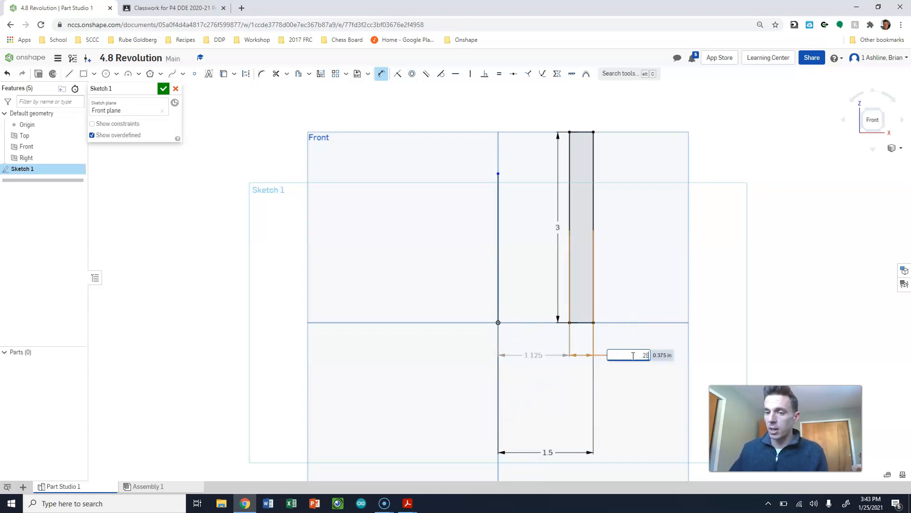
pyautogui.press('Return')
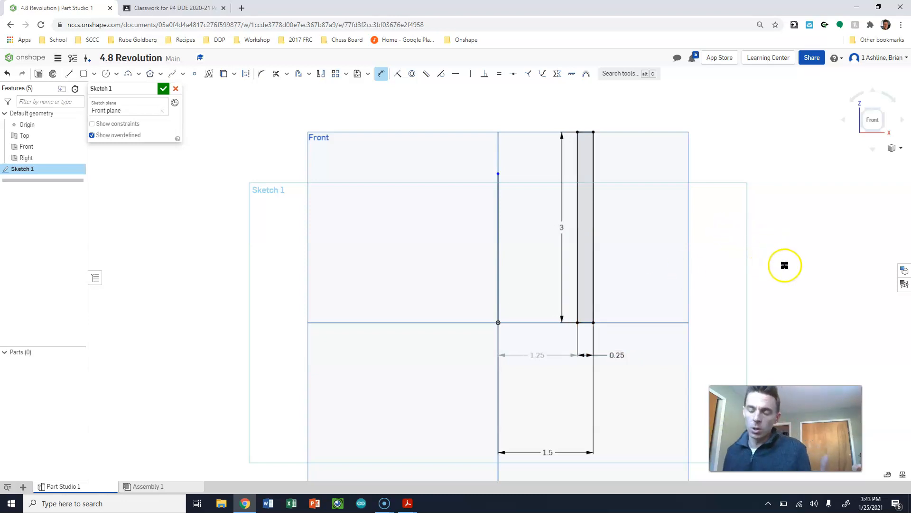
# - Move the rectangle's height dimension to its outer side, away from the axis line, and finish the sketch
pyautogui.moveTo(562, 228); pyautogui.dragTo(637, 242)
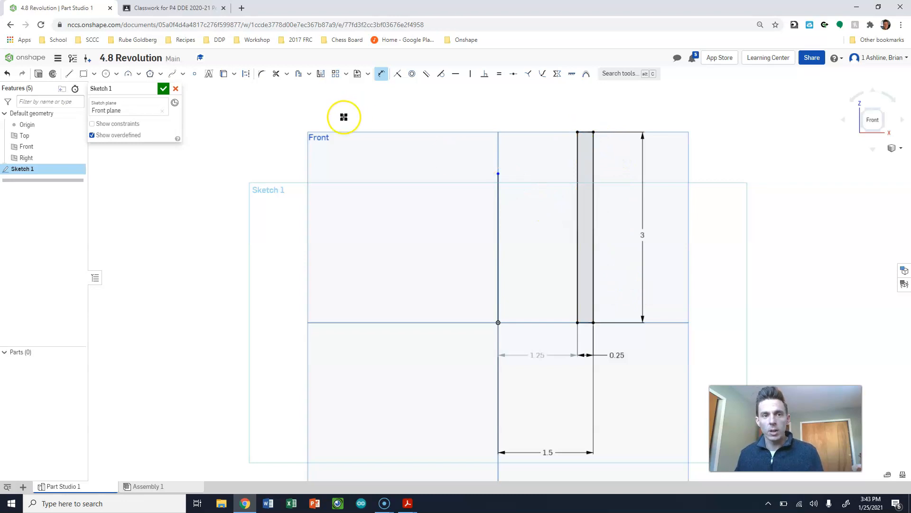
pyautogui.click(163, 89)
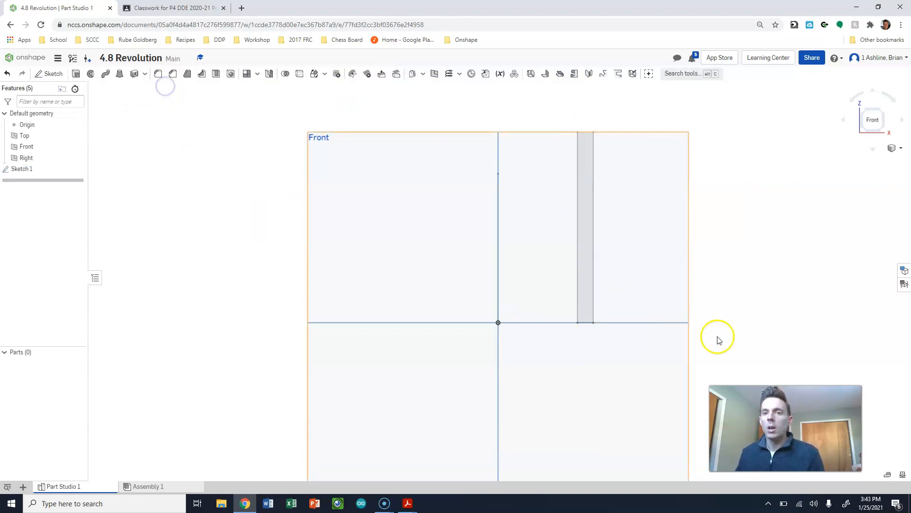
# - Set up a full solid Revolve of the rectangular wall profile around the vertical sketch line as a new part
pyautogui.hotkey('shift', '7')
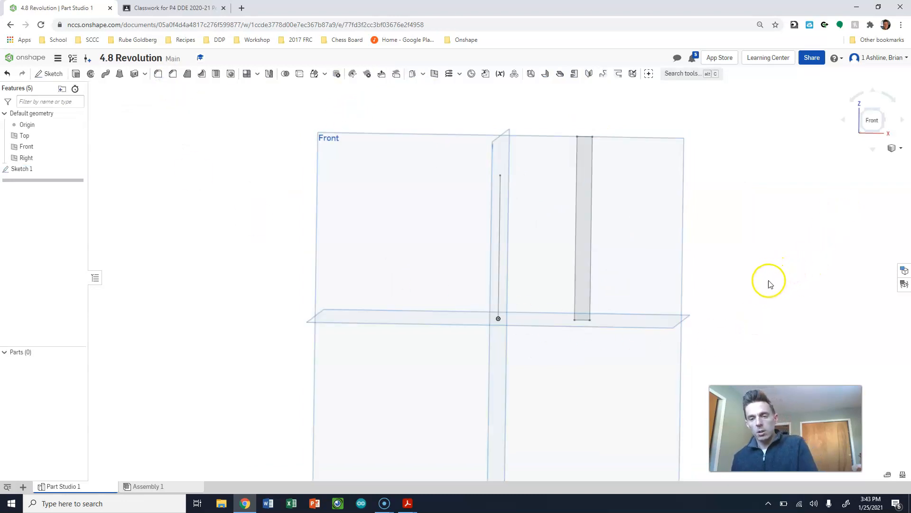
pyautogui.click(91, 74)
pyautogui.press('Escape')
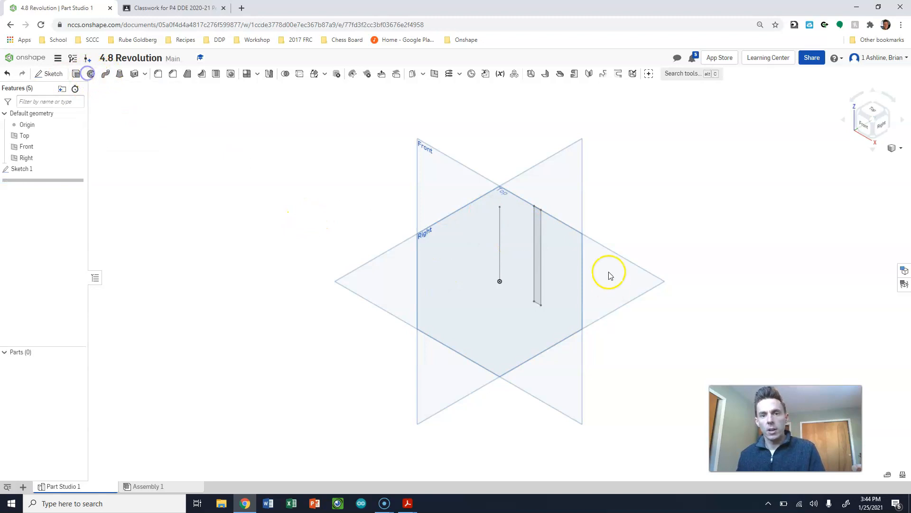
pyautogui.click(90, 74)
pyautogui.click(535, 227)
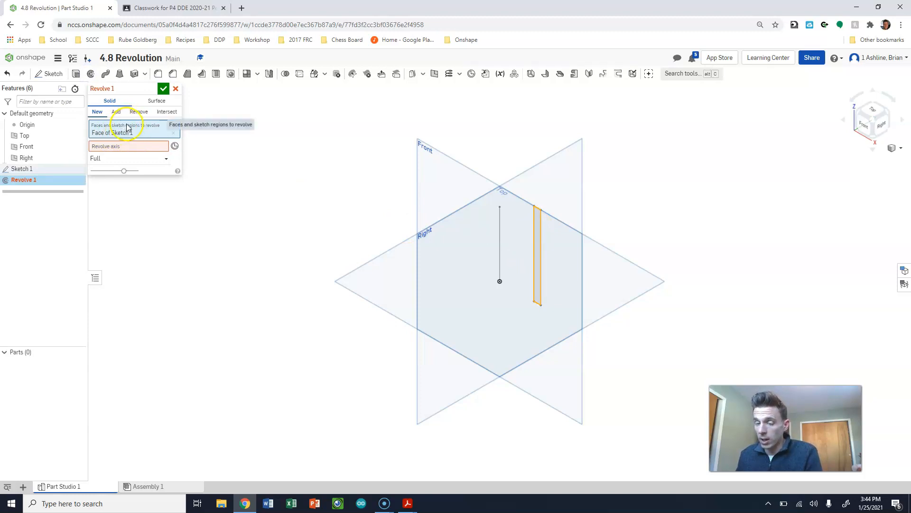
pyautogui.click(106, 147)
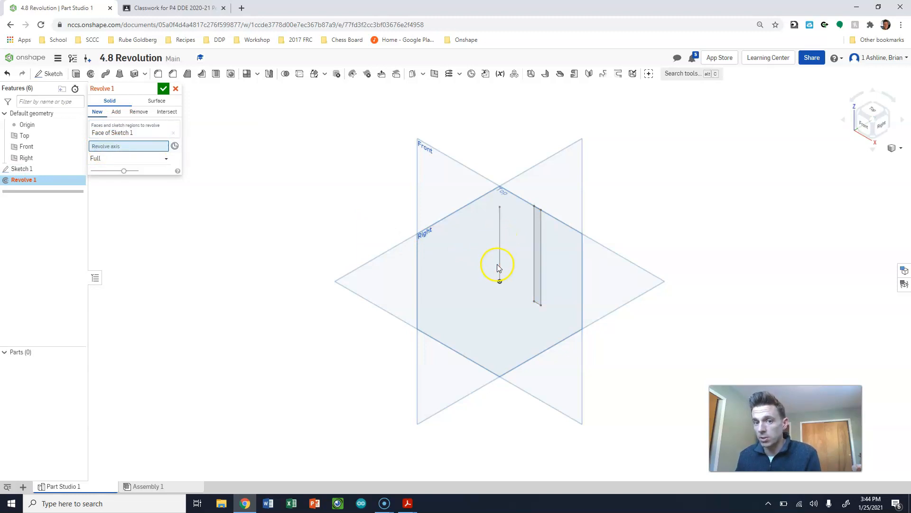
pyautogui.click(500, 249)
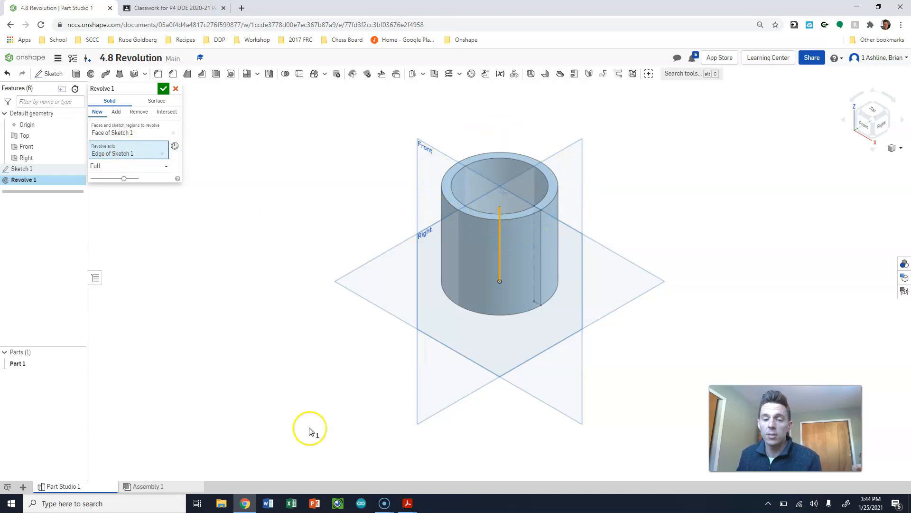
# - Compare the revolved tube with the drawing in Tube.pdf, return to Onshape and accept the Revolve
pyautogui.click(384, 503)
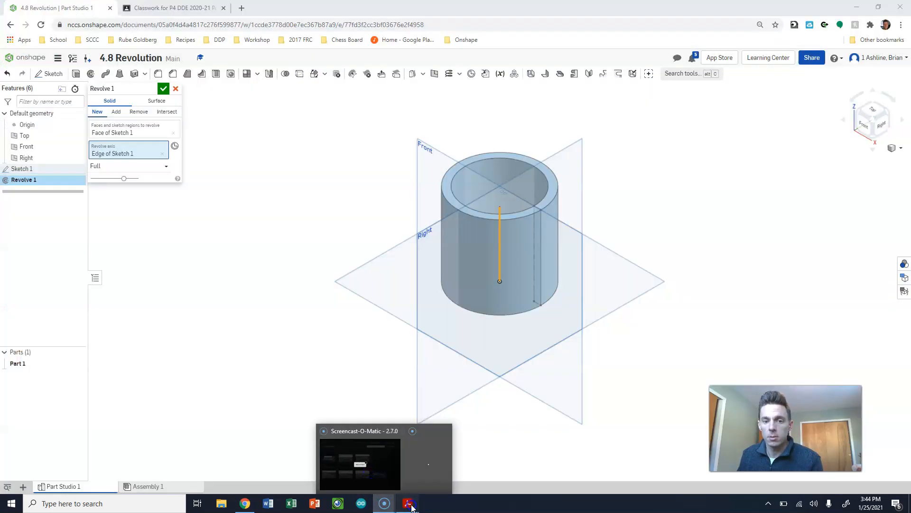
pyautogui.moveTo(407, 503)
pyautogui.click(264, 465)
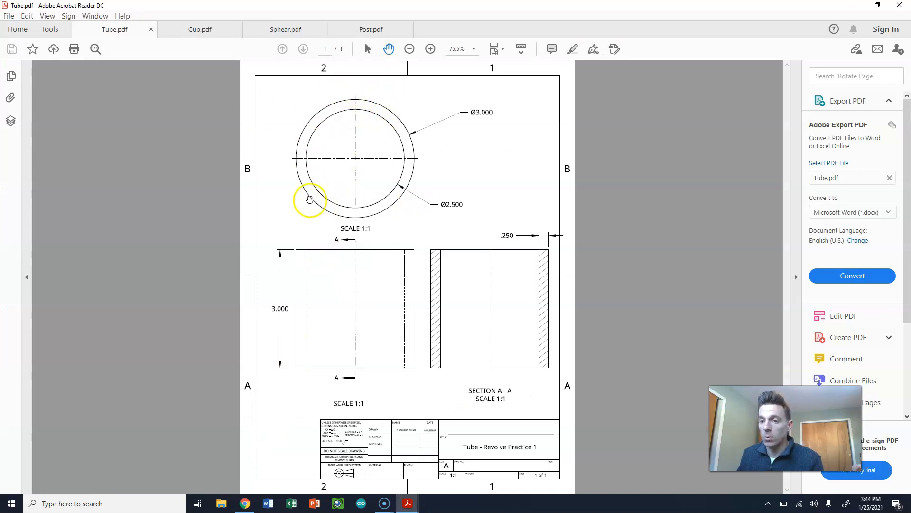
pyautogui.click(856, 5)
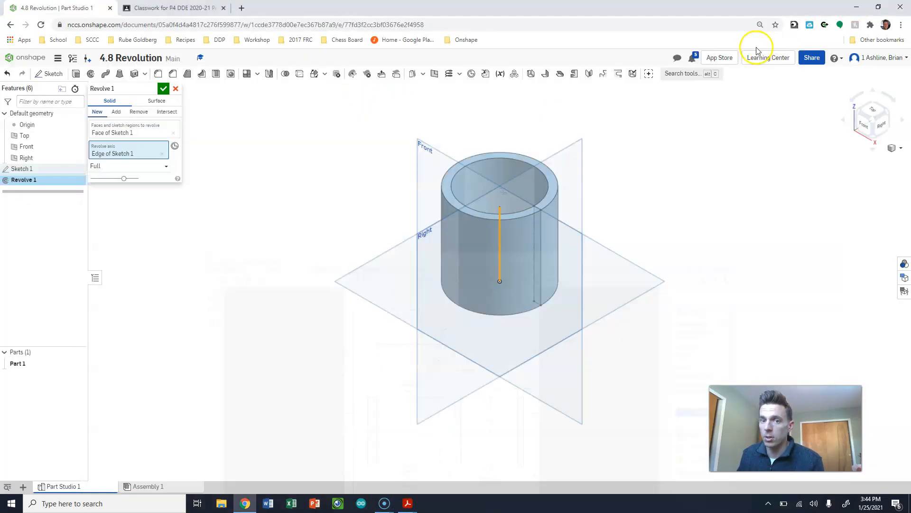
pyautogui.click(163, 88)
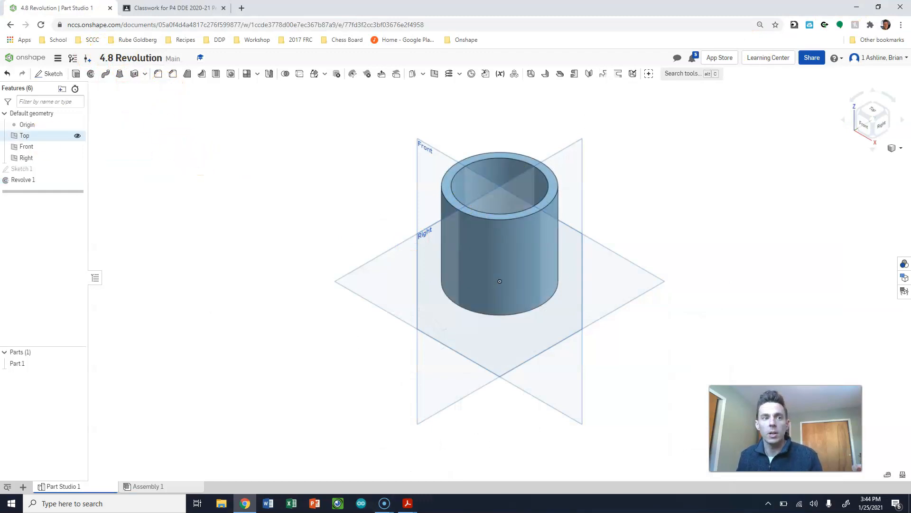
# - Hide the Top, Right and Front planes so only the tube and origin are displayed
pyautogui.click(38, 136)
pyautogui.click(36, 158)
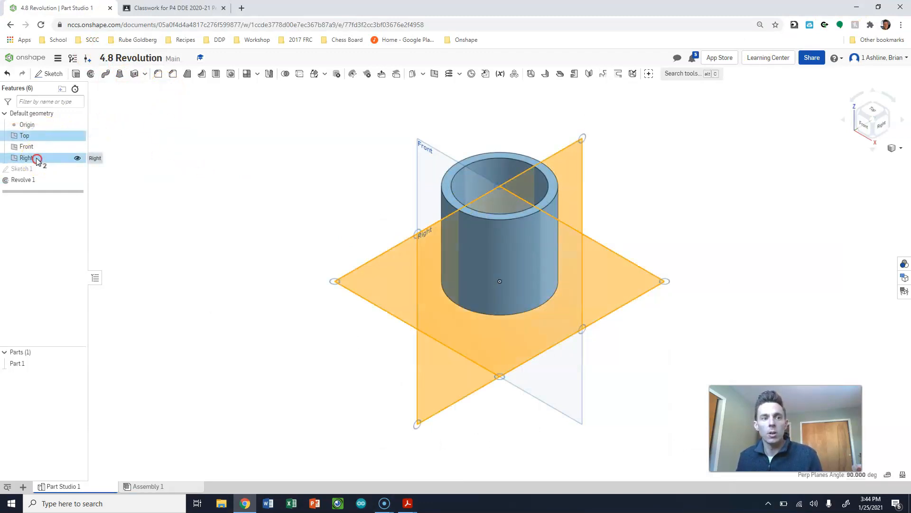
pyautogui.rightClick(36, 159)
pyautogui.click(48, 162)
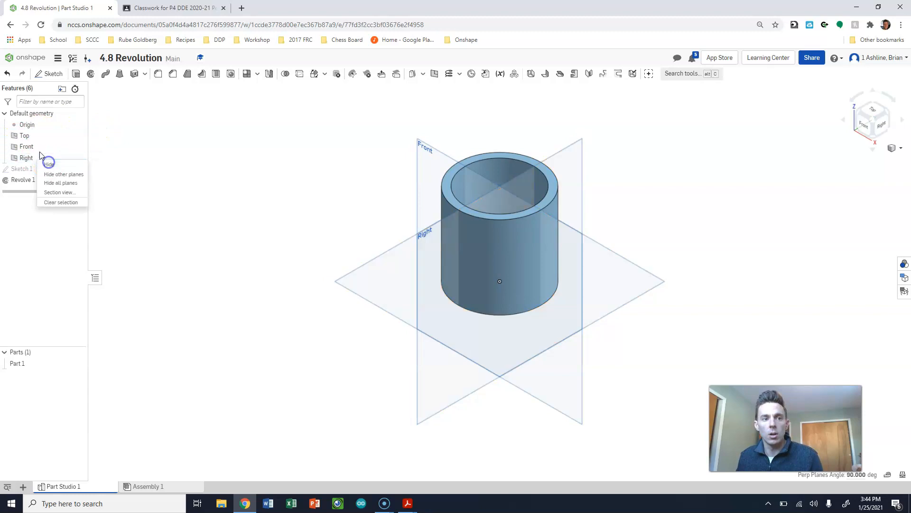
pyautogui.click(77, 146)
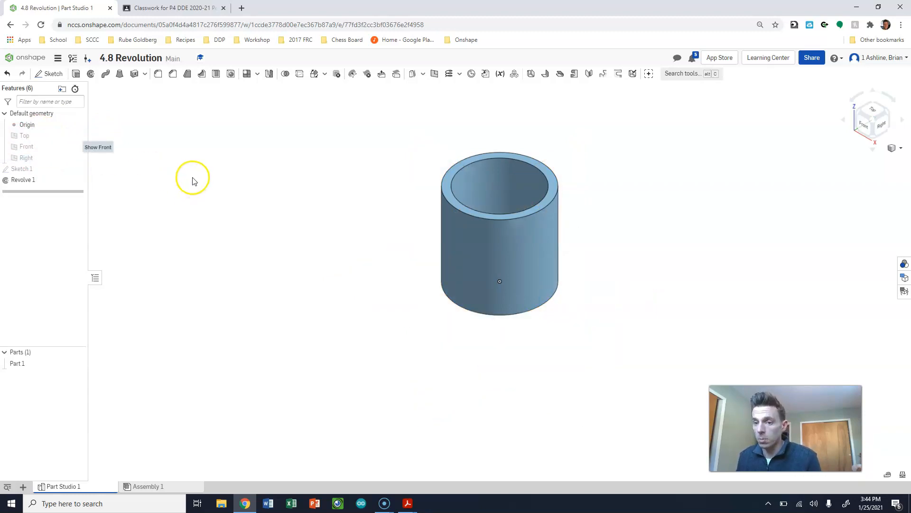
# - Rename the current Part Studio as TUBE
pyautogui.rightClick(71, 488)
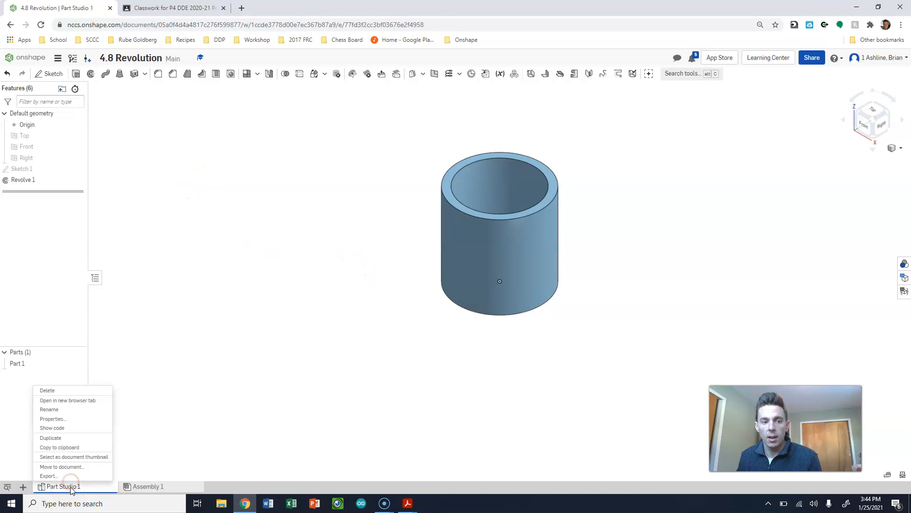
pyautogui.click(58, 411)
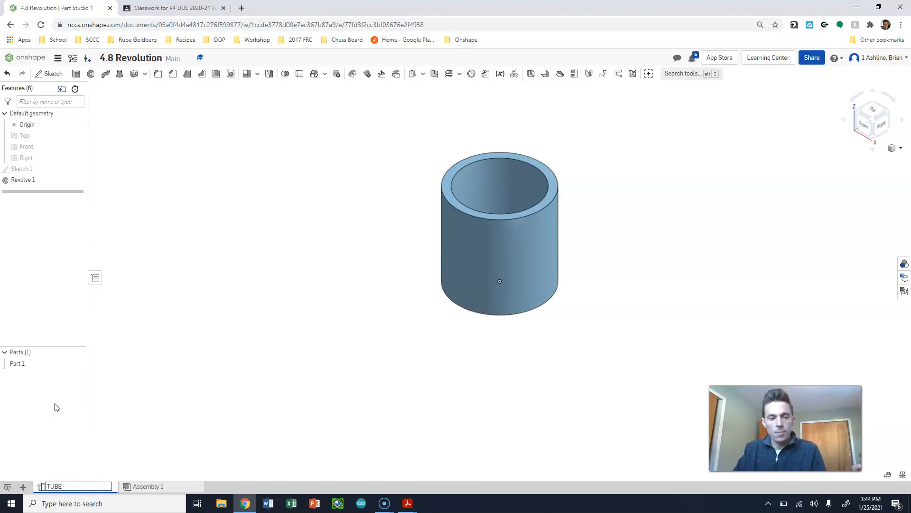
pyautogui.press('Return')
# - Create a new Part Studio in the document for the cup
pyautogui.click(23, 486)
pyautogui.moveTo(40, 388)
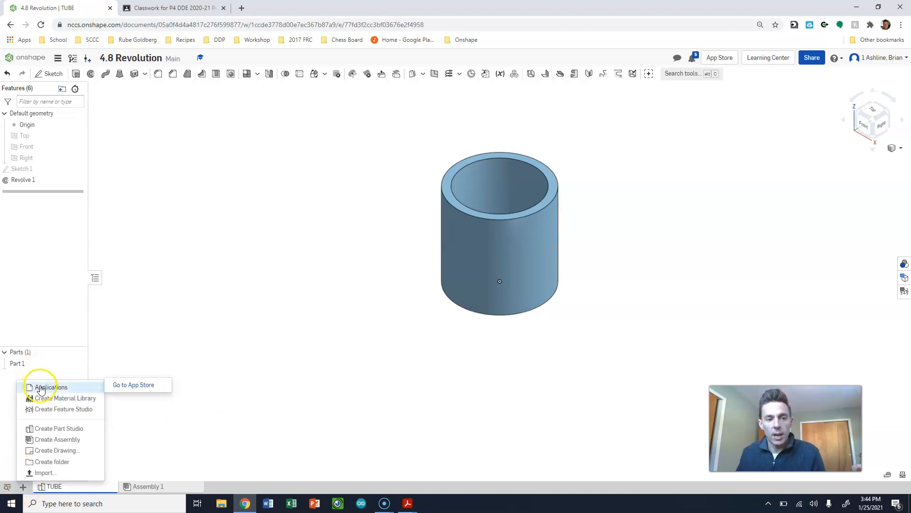
pyautogui.click(65, 429)
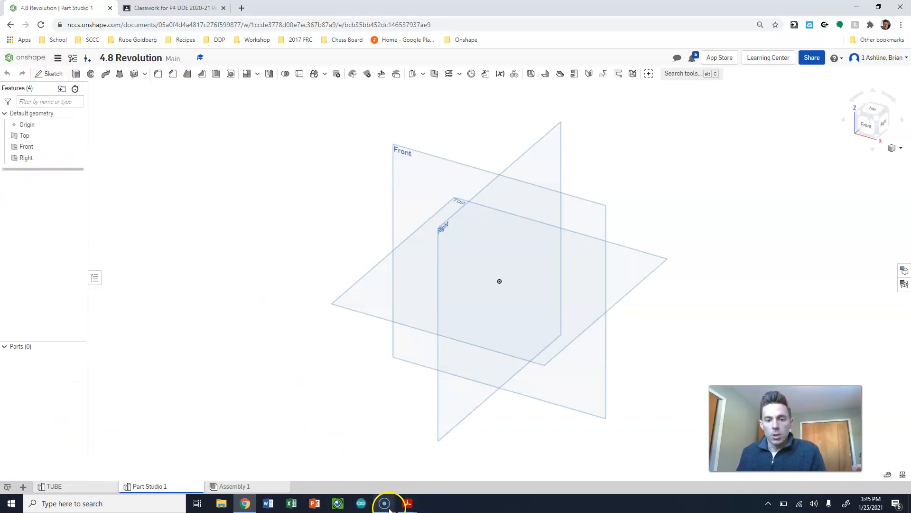
# - Open Cup.pdf in Acrobat Reader to examine the cup's diameters, height and wall thickness, and return to Onshape
pyautogui.click(408, 503)
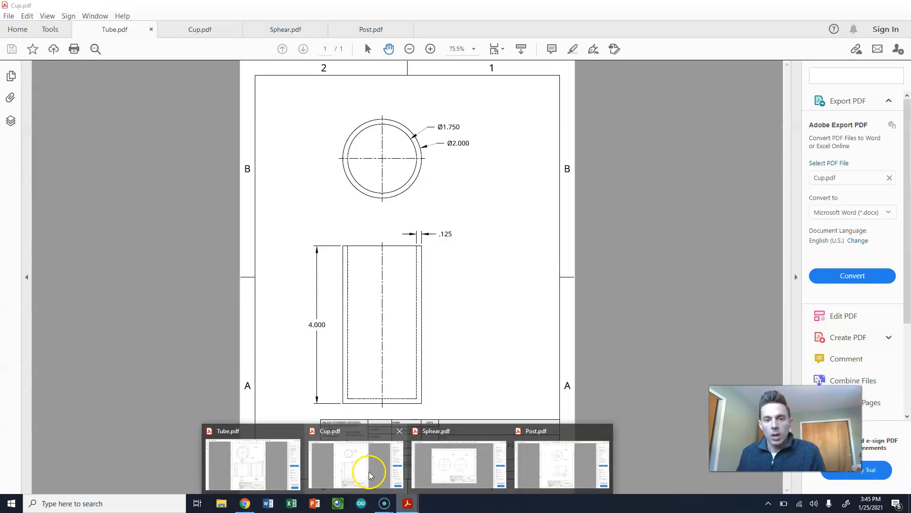
pyautogui.click(354, 465)
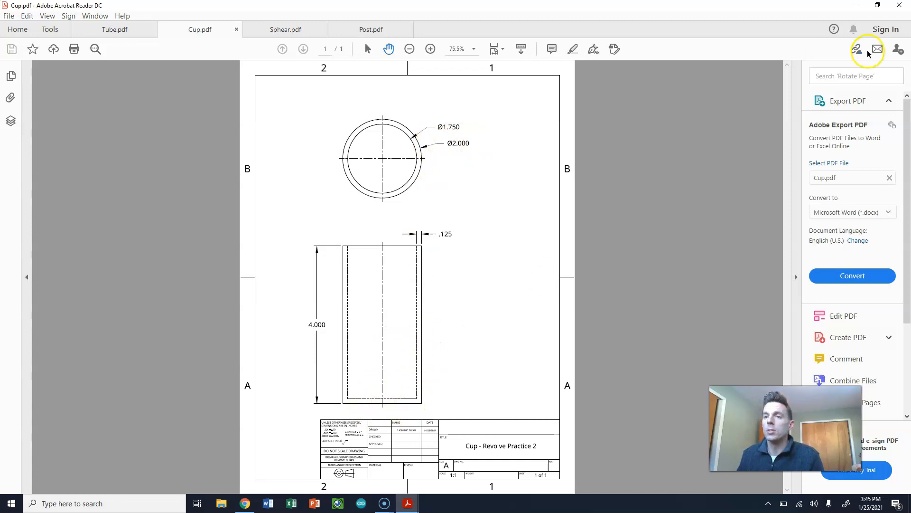
pyautogui.click(856, 9)
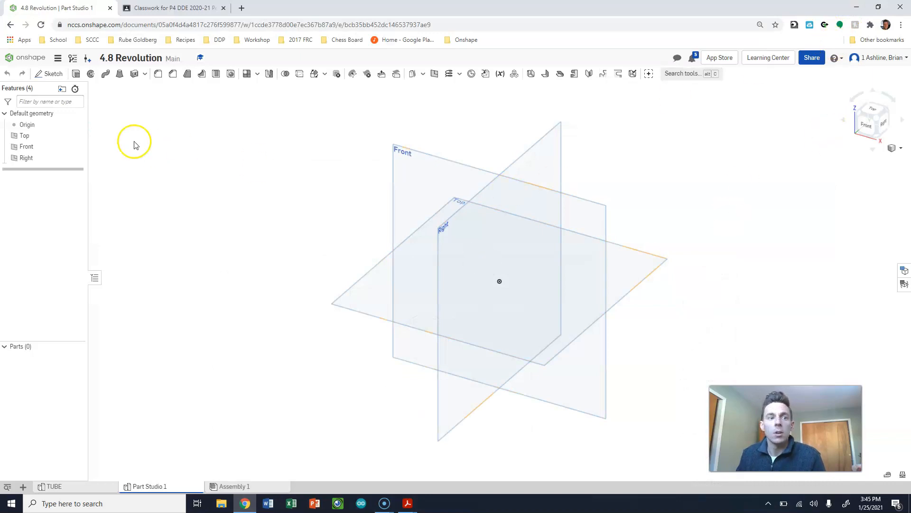
pyautogui.click(51, 74)
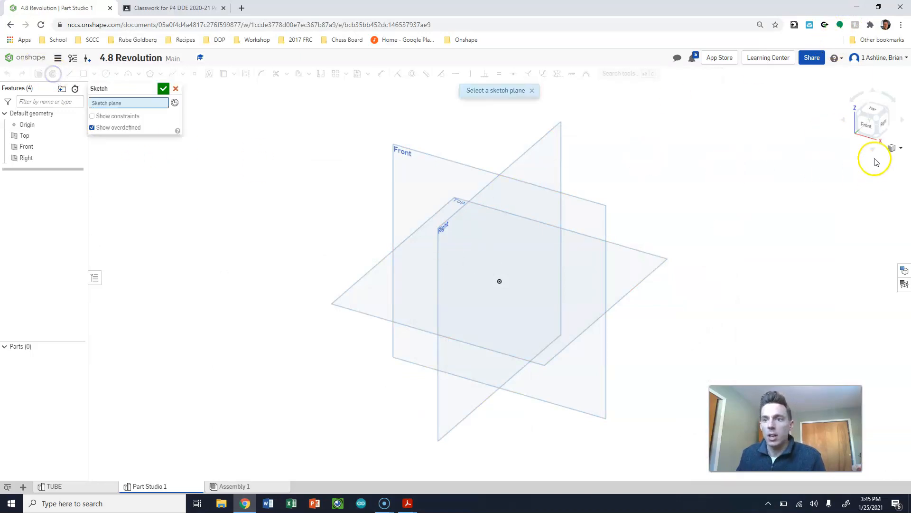
pyautogui.click(870, 122)
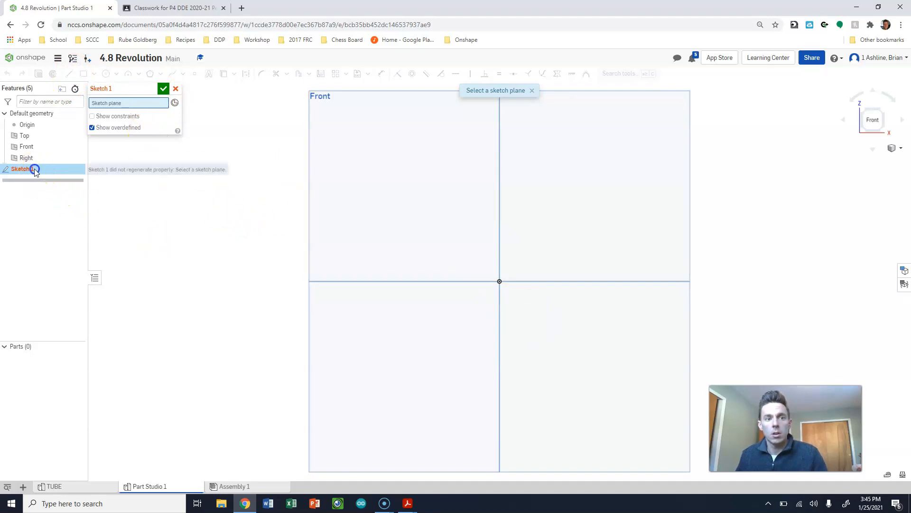
pyautogui.click(175, 90)
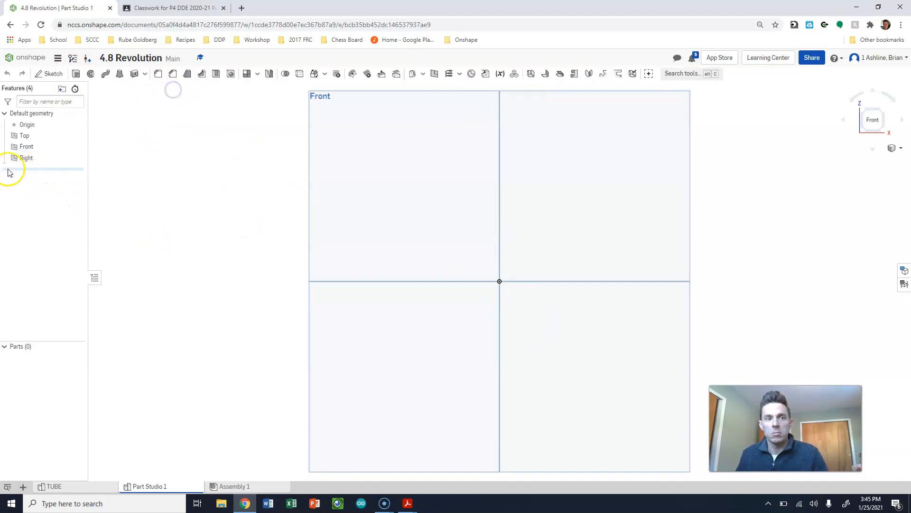
# - On the Front plane, sketch a closed L-shaped cup half-profile from the origin, with a base about 1.94 in wide and 0.29 in thick
pyautogui.click(53, 73)
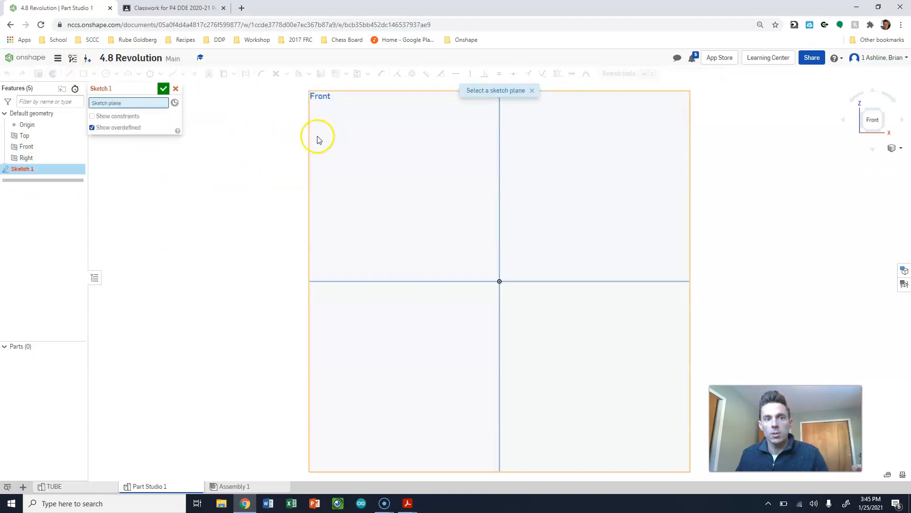
pyautogui.click(375, 239)
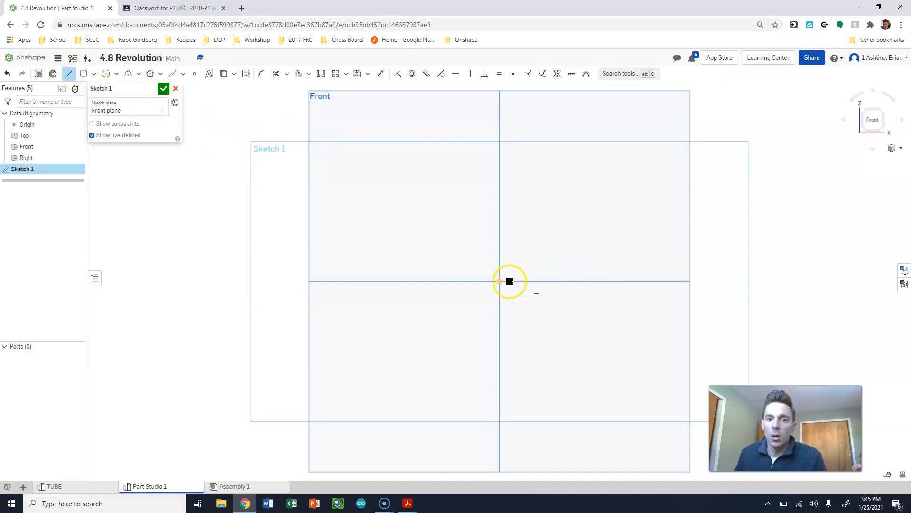
pyautogui.moveTo(498, 269); pyautogui.dragTo(496, 258)
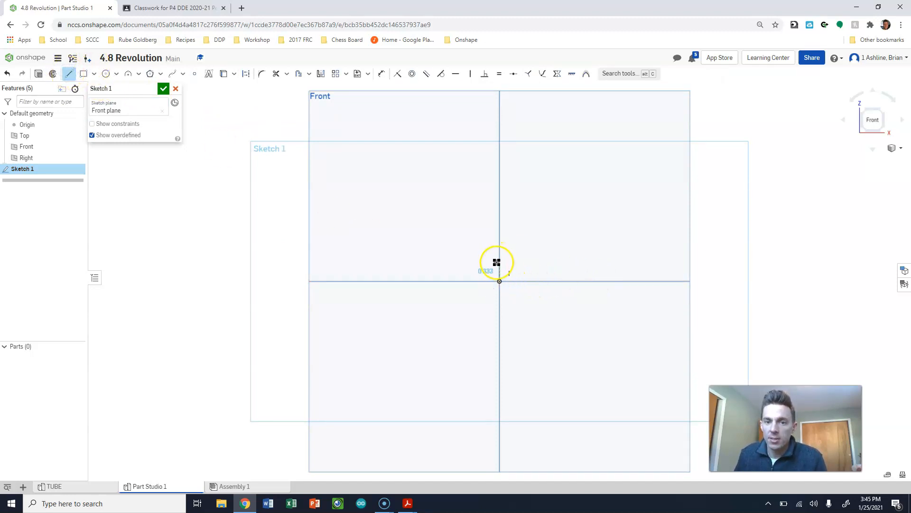
pyautogui.click(497, 264)
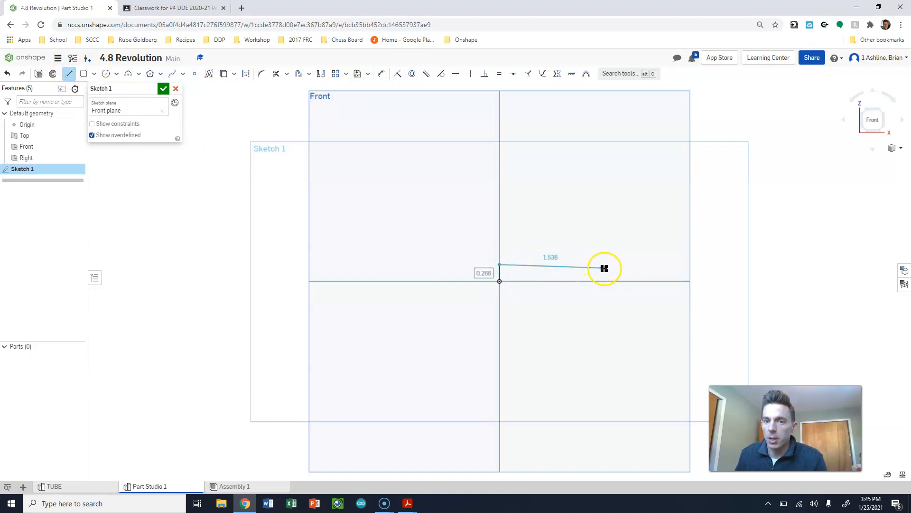
pyautogui.click(607, 264)
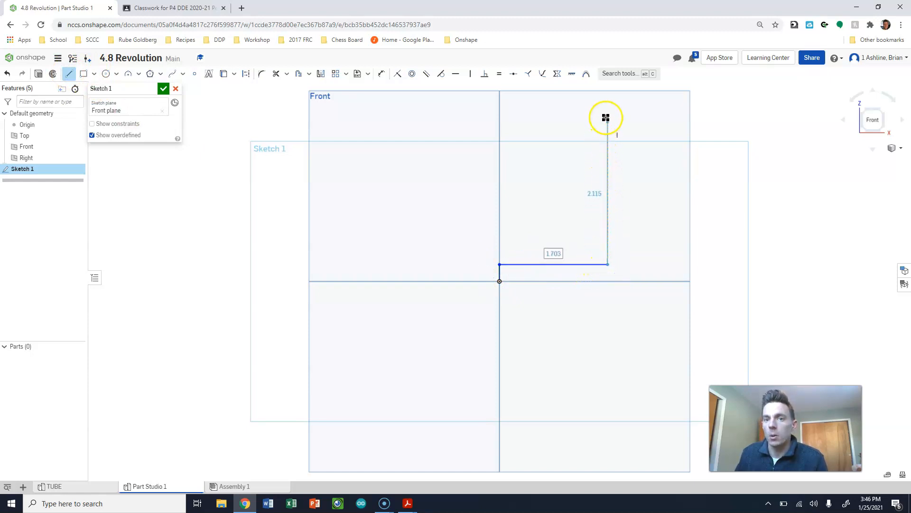
pyautogui.click(607, 100)
pyautogui.moveTo(622, 102); pyautogui.dragTo(622, 281)
pyautogui.click(499, 282)
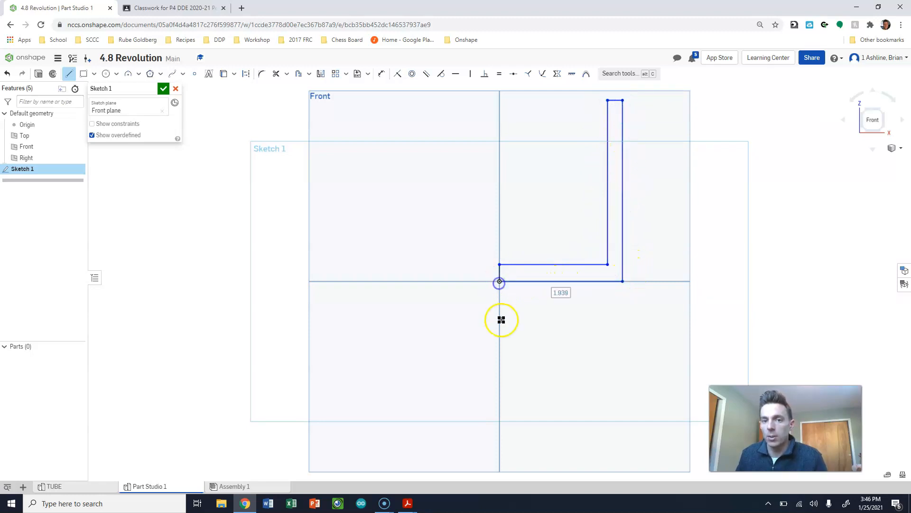
pyautogui.press('Escape')
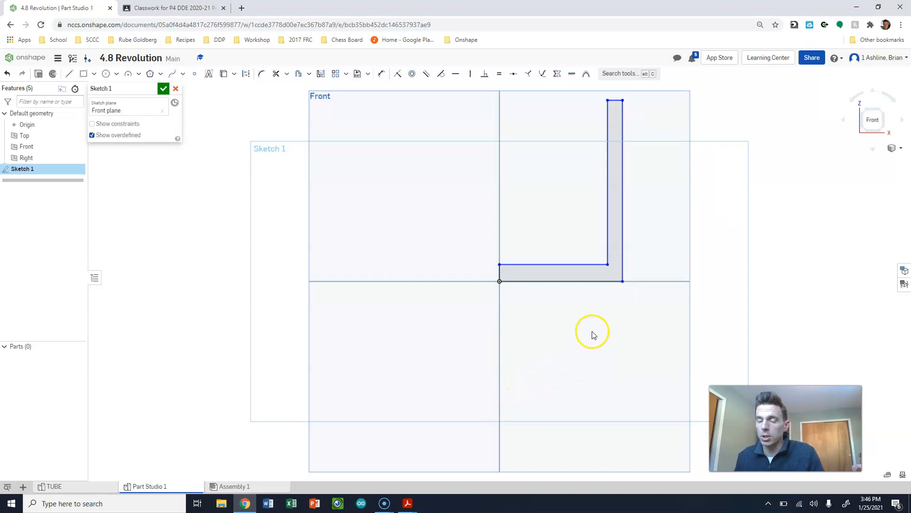
# - Dimension the cup wall's thickness as 0.125 in and place the dimension text clear of the profile
pyautogui.scroll(-3, 584, 340)
pyautogui.scroll(3, 594, 250)
pyautogui.press('u')
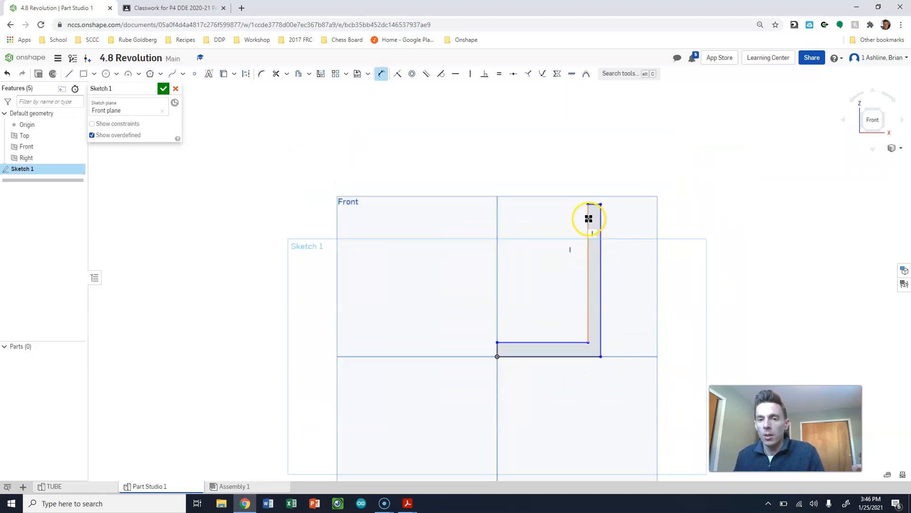
pyautogui.click(589, 220)
pyautogui.click(600, 219)
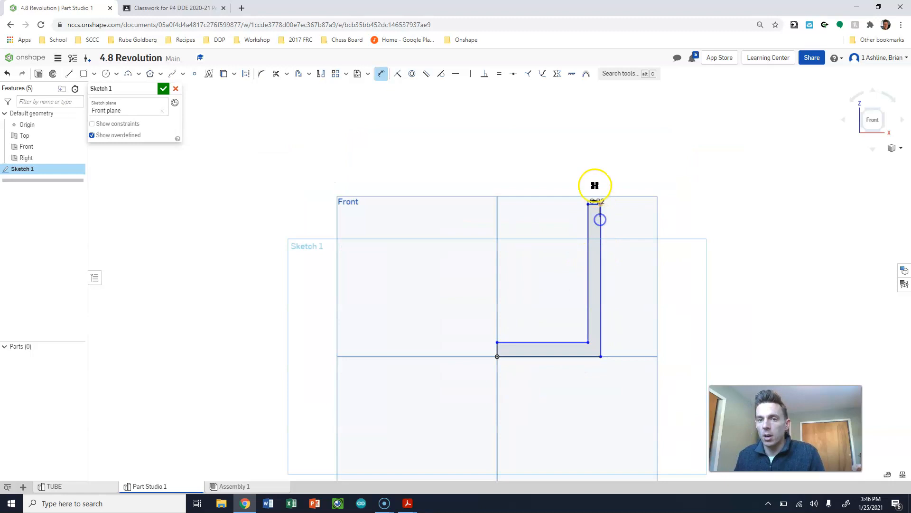
pyautogui.click(594, 174)
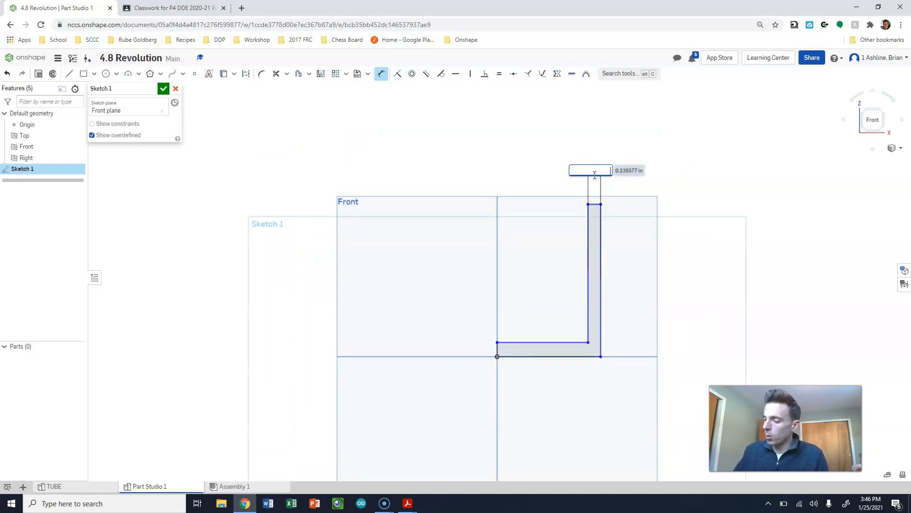
pyautogui.press('Return')
pyautogui.press('Escape')
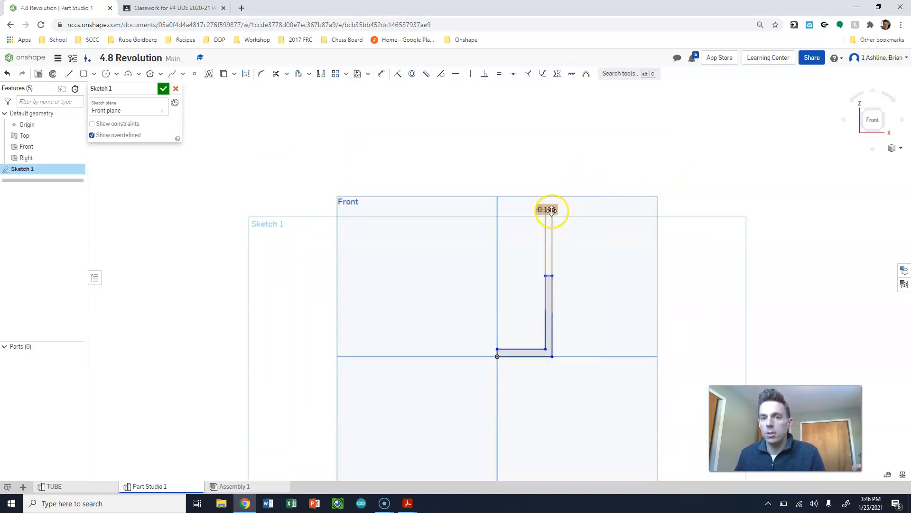
pyautogui.scroll(-1, 551, 209)
pyautogui.moveTo(551, 207); pyautogui.dragTo(602, 201)
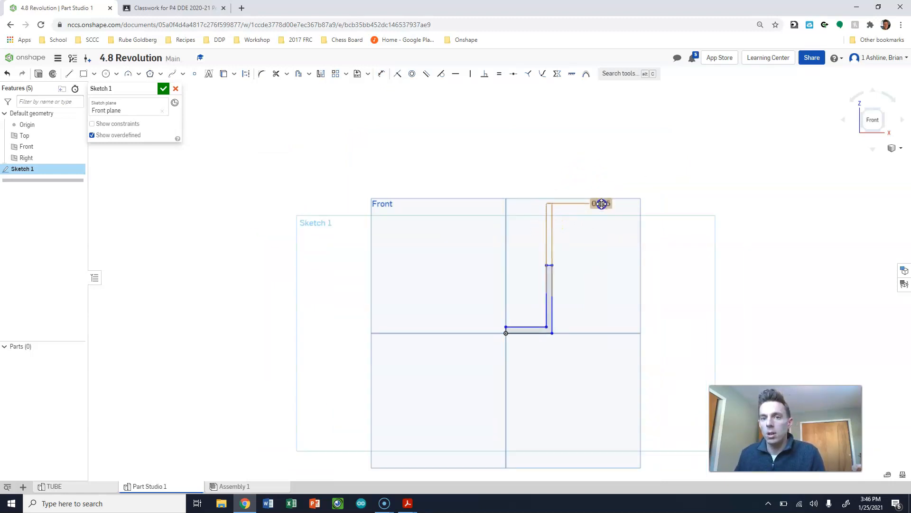
# - Dimension the outer vertical wall of the cup profile to a height of 4 in
pyautogui.click(553, 289)
pyautogui.click(590, 301)
pyautogui.write('4')
pyautogui.press('Return')
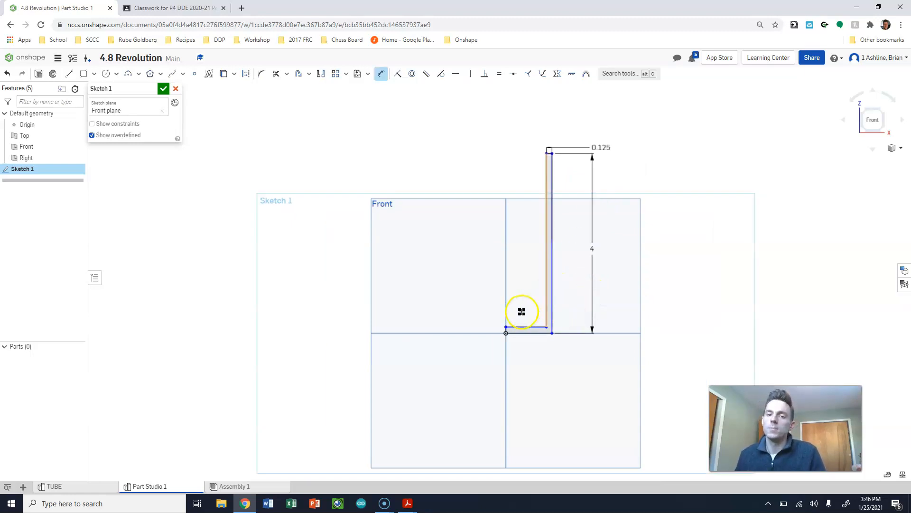
pyautogui.scroll(-1, 509, 340)
pyautogui.scroll(3, 510, 335)
pyautogui.scroll(2, 510, 336)
pyautogui.press('Escape')
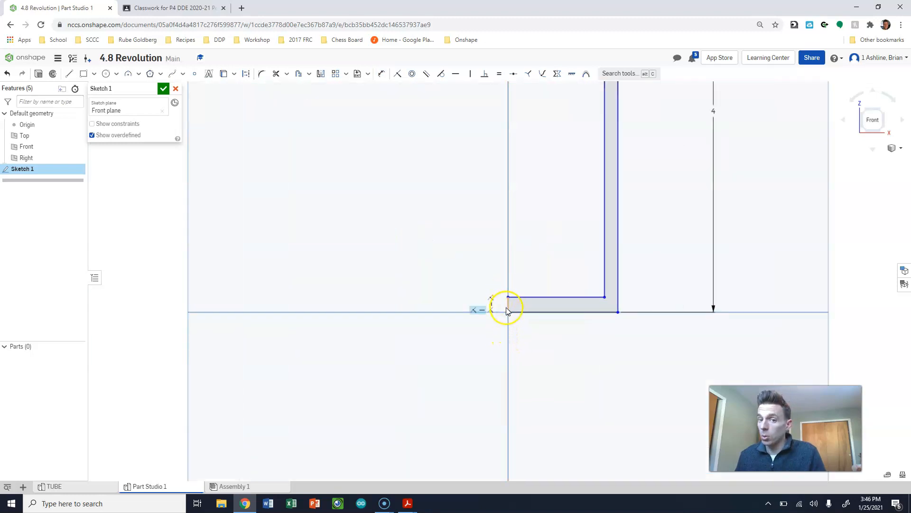
# - Dimension the cup's outer radius, from the short vertical edge at the origin to the outer wall, as 1 in
pyautogui.click(617, 303)
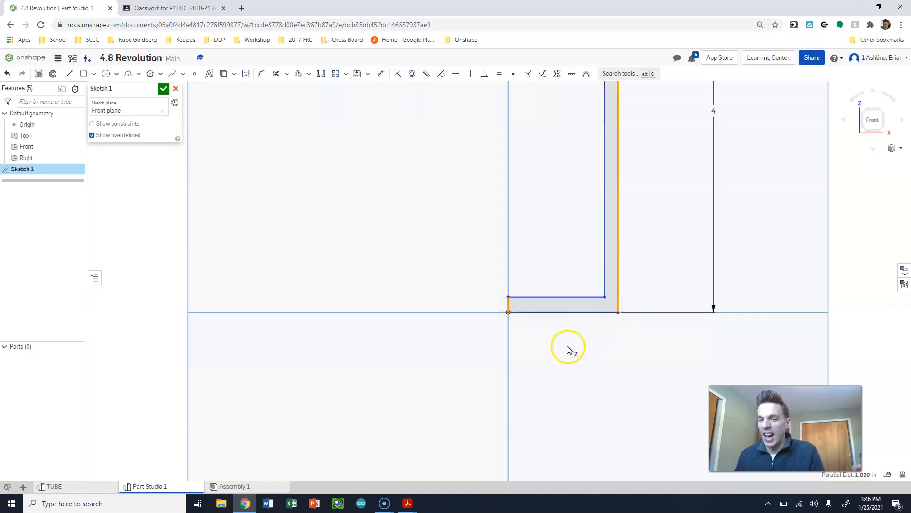
pyautogui.press('u')
pyautogui.click(617, 313)
pyautogui.click(572, 355)
pyautogui.write('1')
pyautogui.press('Return')
pyautogui.scroll(-2, 595, 375)
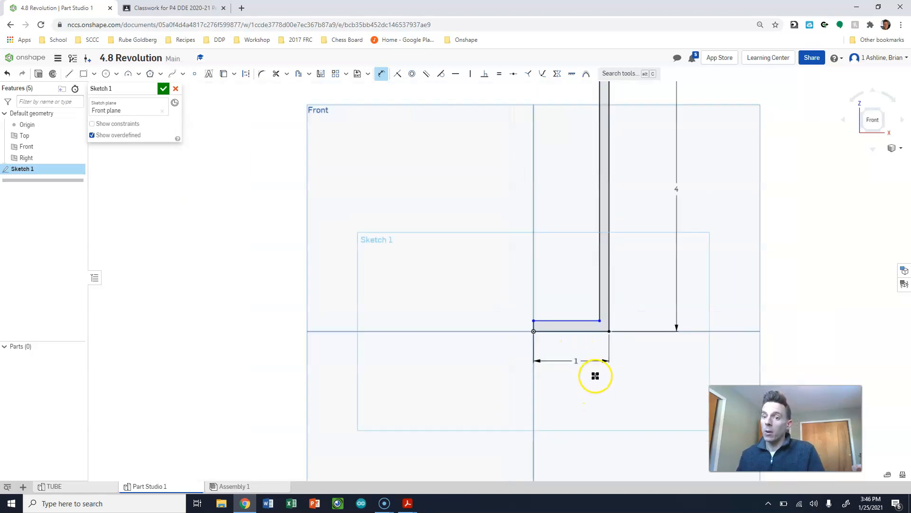
pyautogui.press('Escape')
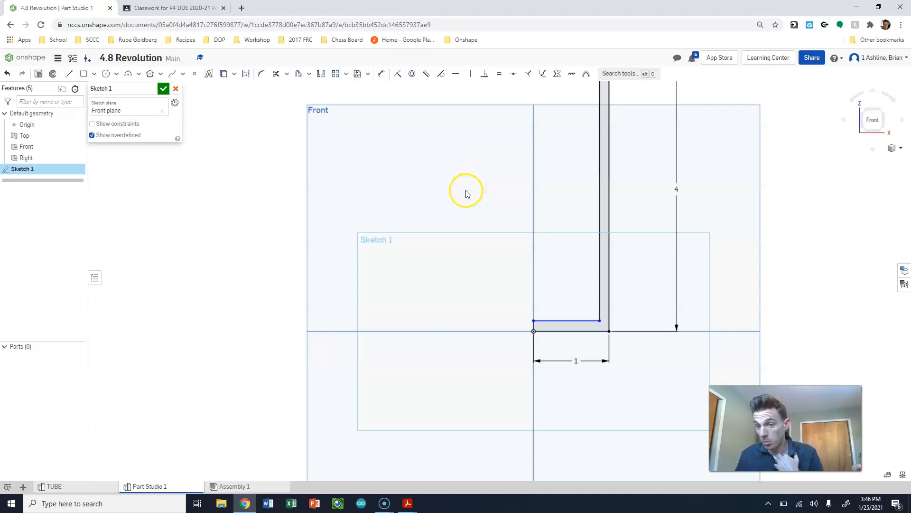
# - Check the short vertical edge at the origin and finish the cup profile sketch
pyautogui.scroll(-2, 517, 318)
pyautogui.scroll(10, 519, 309)
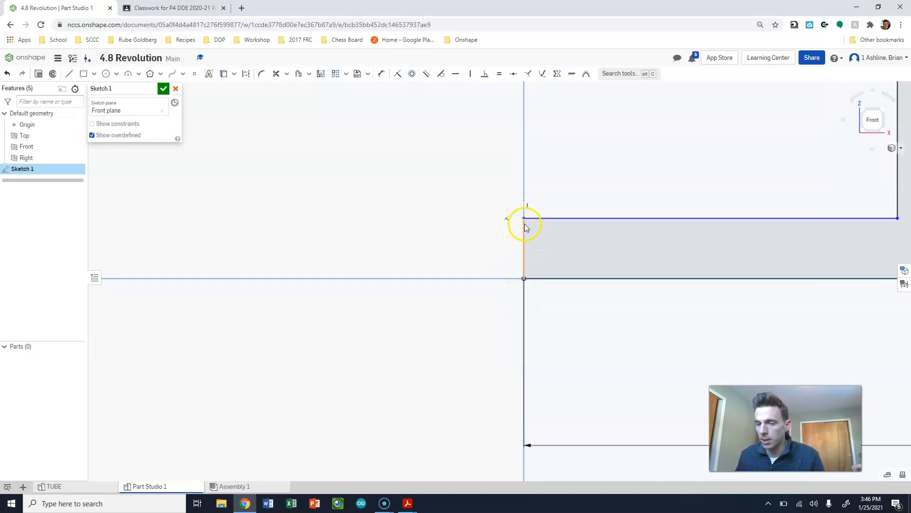
pyautogui.scroll(-8, 496, 247)
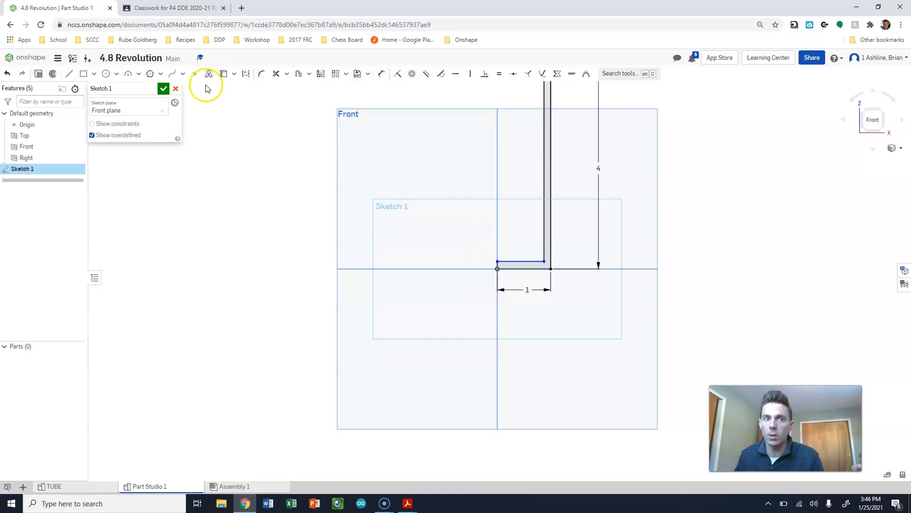
pyautogui.scroll(10, 516, 268)
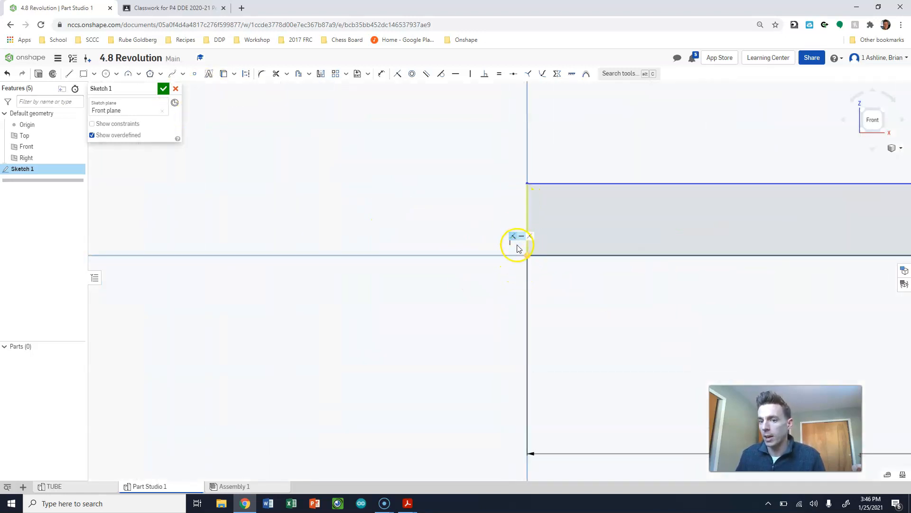
pyautogui.scroll(-8, 514, 240)
pyautogui.click(163, 89)
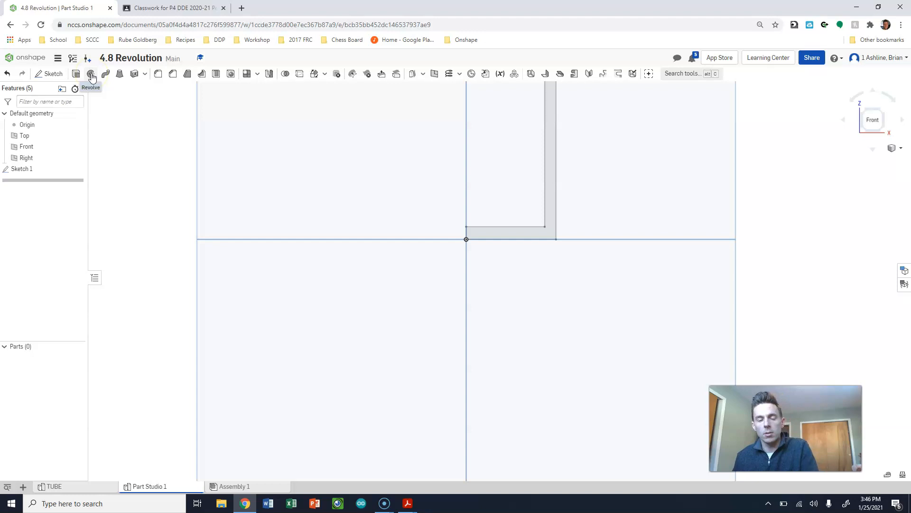
pyautogui.hotkey('shift', '7')
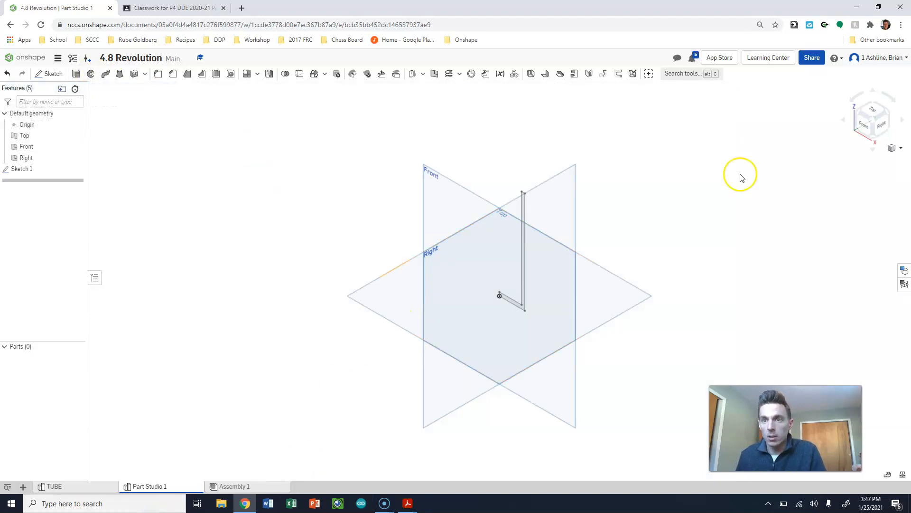
pyautogui.click(386, 503)
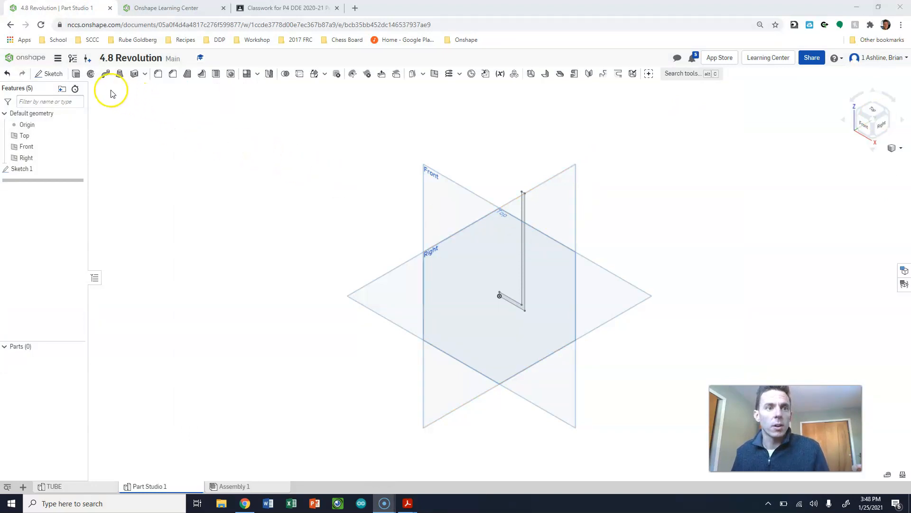
pyautogui.click(90, 74)
pyautogui.scroll(8, 509, 318)
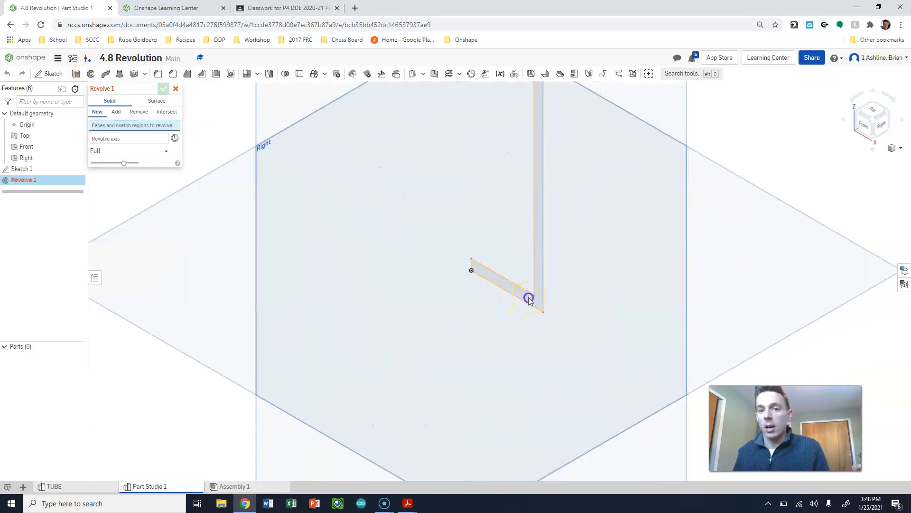
pyautogui.click(529, 298)
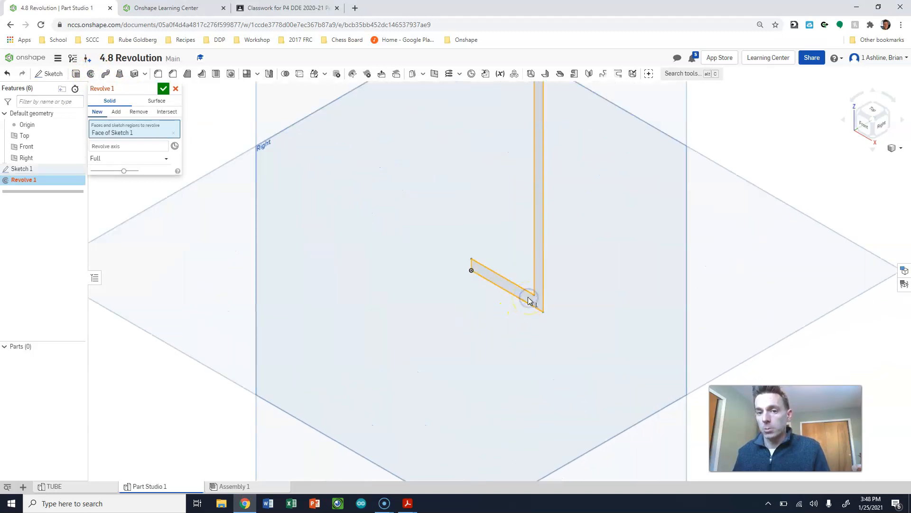
pyautogui.click(110, 148)
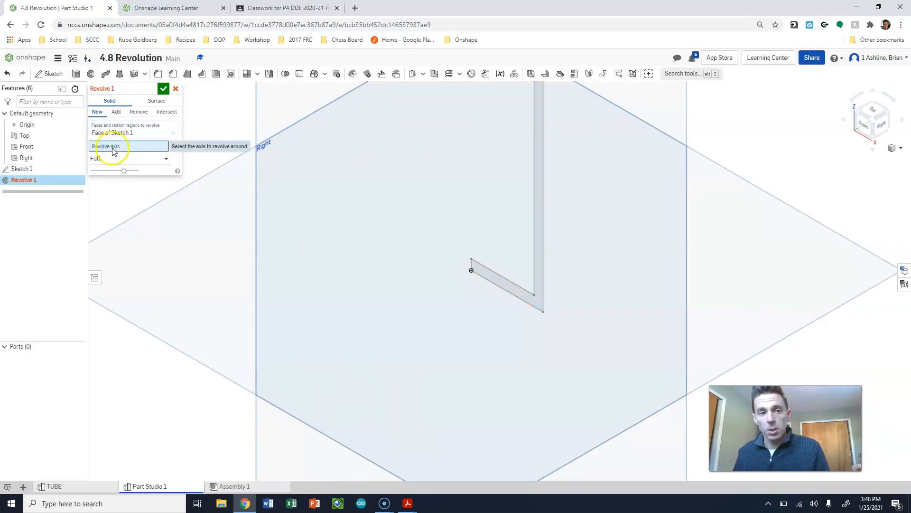
pyautogui.scroll(5, 475, 266)
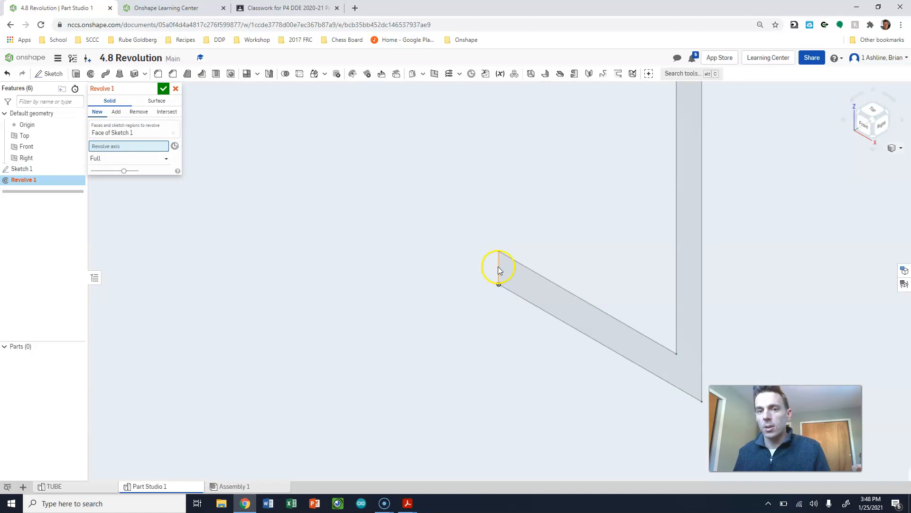
pyautogui.click(503, 268)
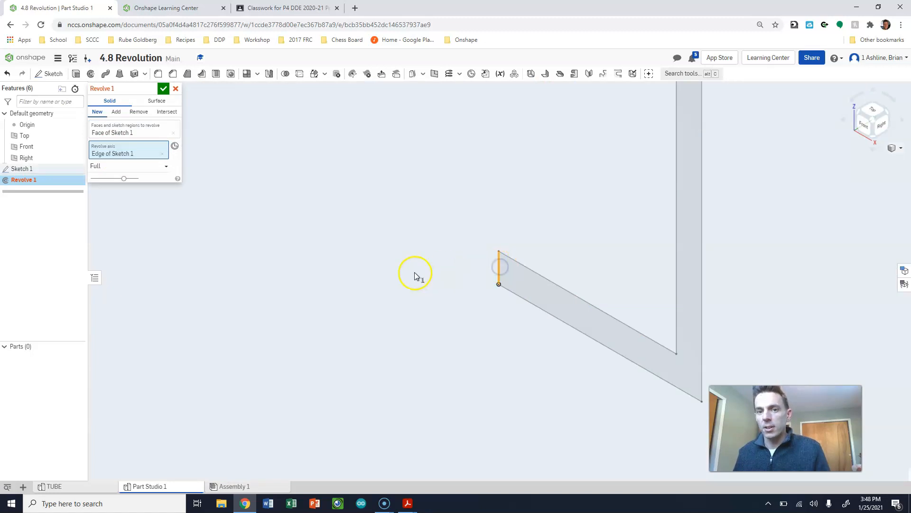
pyautogui.scroll(-8, 433, 295)
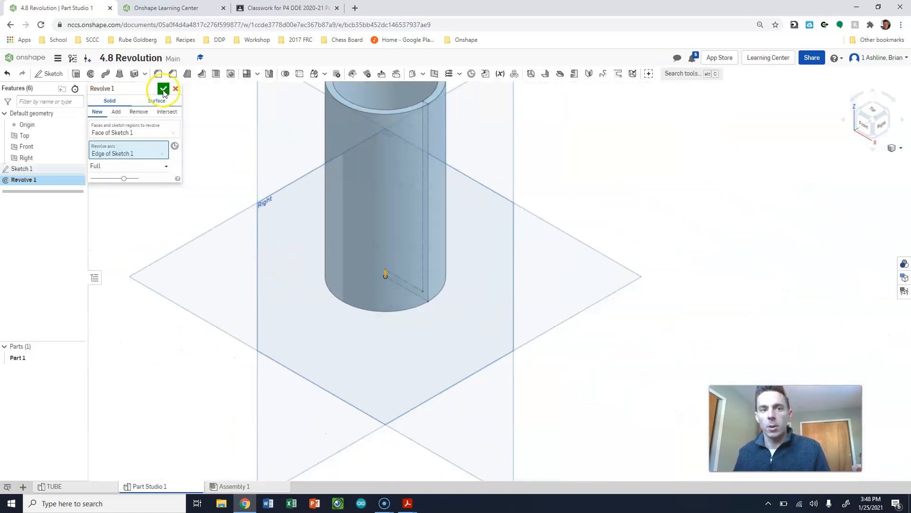
pyautogui.click(175, 88)
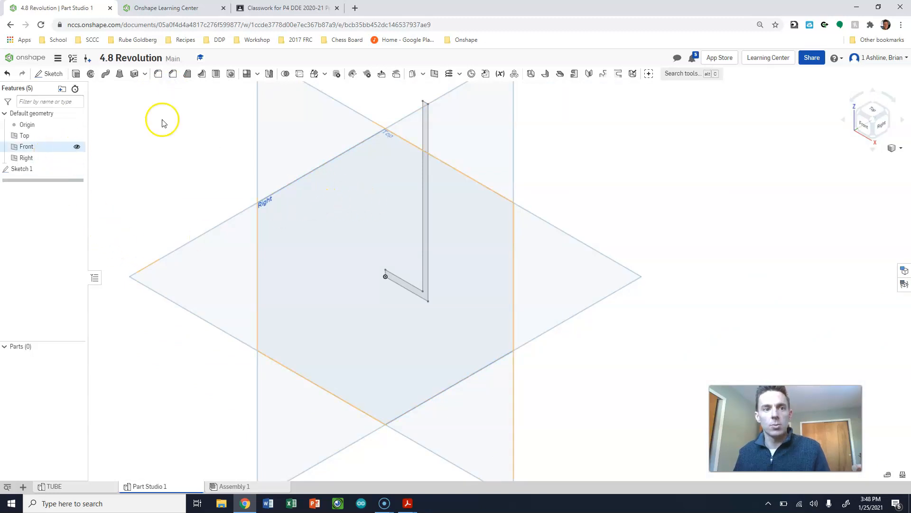
# - Revolve the L-shaped cup profile a full turn about its short vertical edge at the origin as a new solid
pyautogui.click(92, 76)
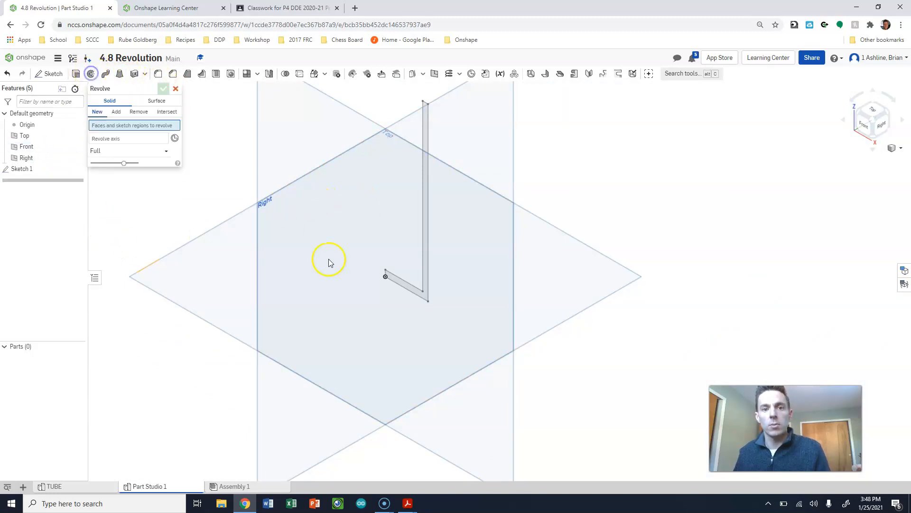
pyautogui.click(407, 284)
pyautogui.scroll(-3, 379, 278)
pyautogui.click(117, 146)
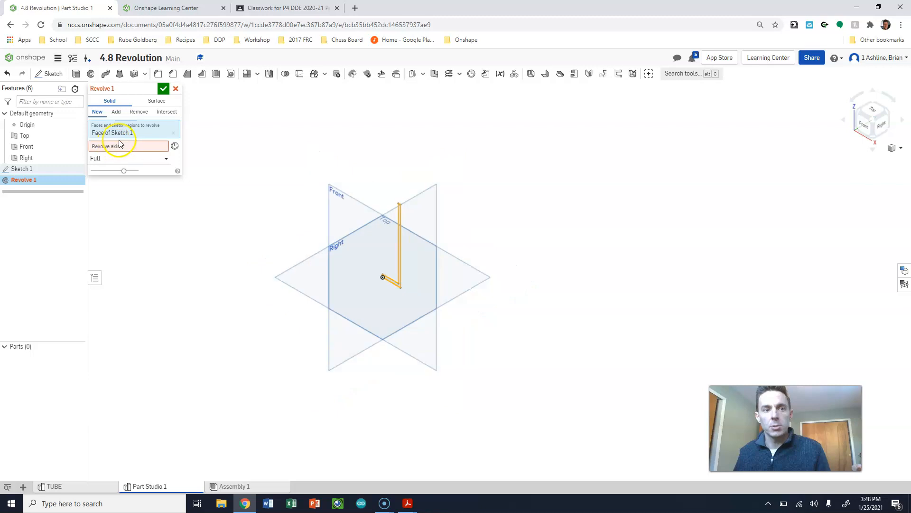
pyautogui.scroll(5, 377, 281)
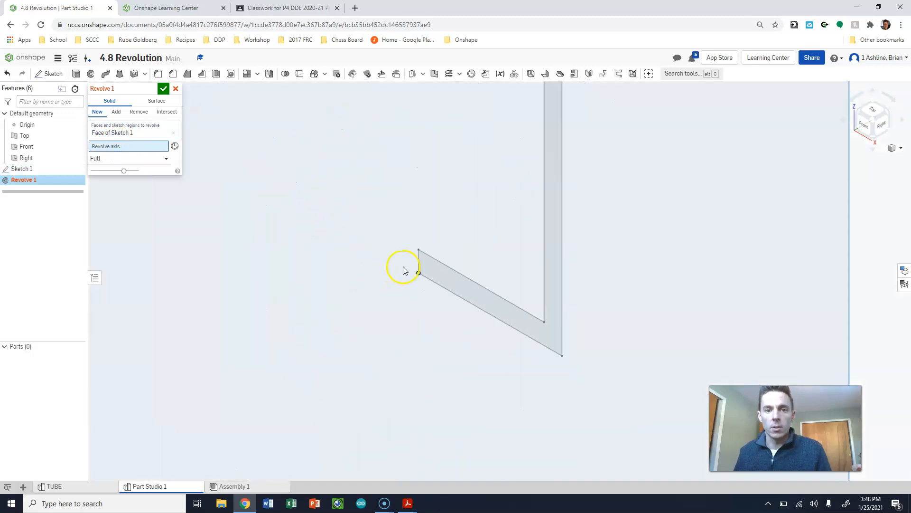
pyautogui.click(417, 265)
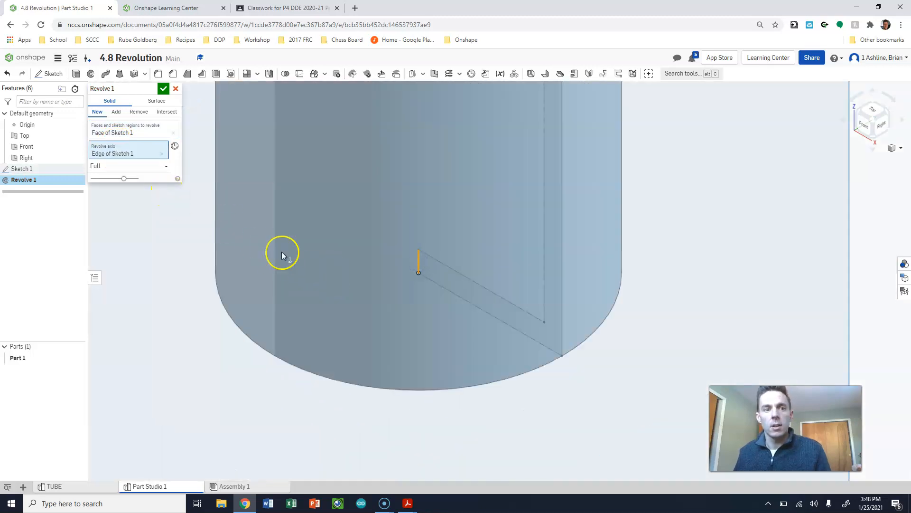
pyautogui.scroll(-1, 363, 317)
pyautogui.scroll(-3, 364, 315)
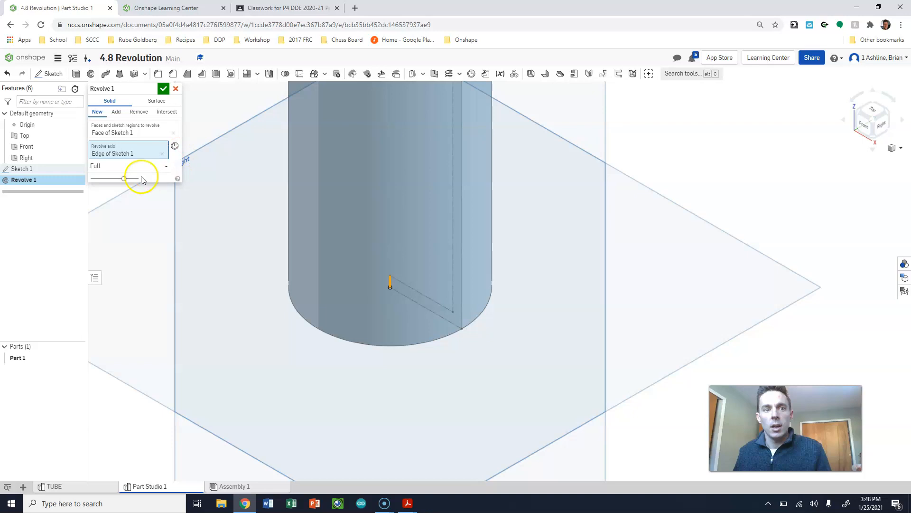
pyautogui.click(164, 88)
pyautogui.press('f')
pyautogui.moveTo(750, 254)
pyautogui.mouseDown(button='right')
pyautogui.moveTo(746, 306)
pyautogui.moveTo(751, 291)
pyautogui.moveTo(734, 309)
pyautogui.moveTo(753, 240)
pyautogui.mouseUp(button='right')
pyautogui.scroll(-3, 728, 219)
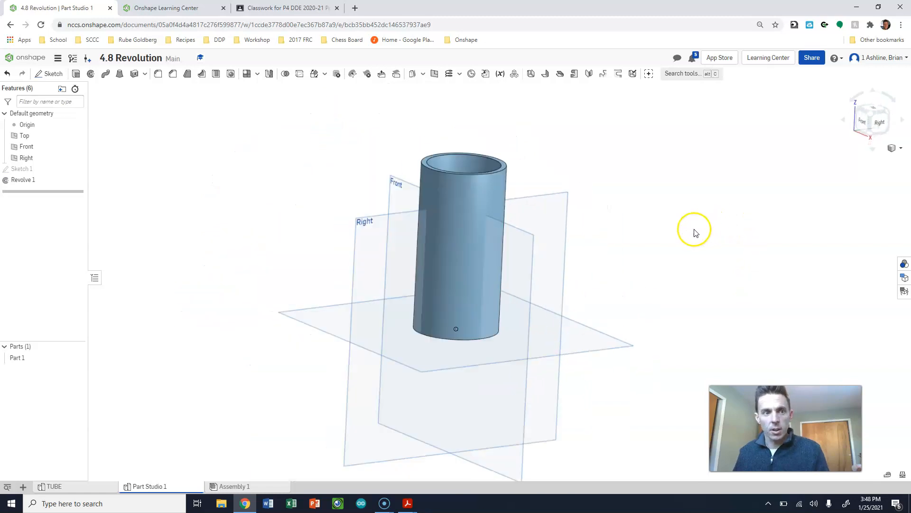
# - Delete the cup's revolve feature, keeping the profile sketch
pyautogui.rightClick(27, 181)
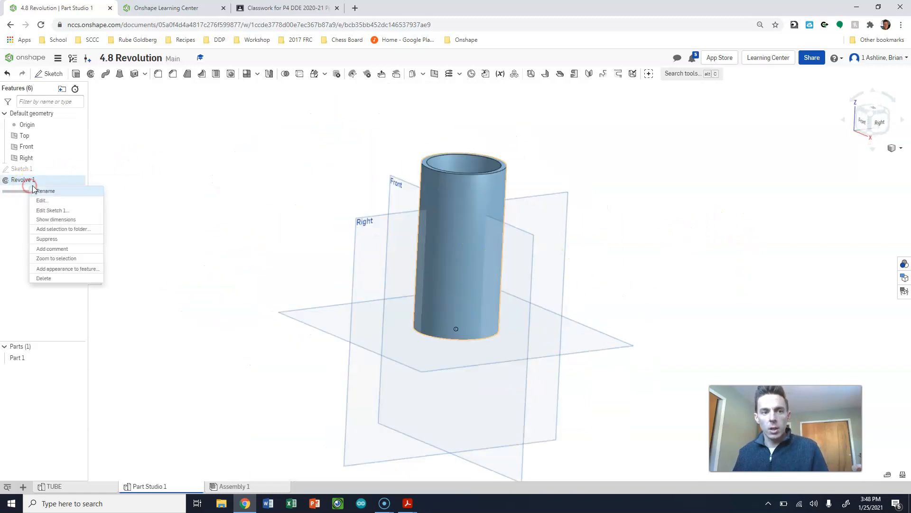
pyautogui.click(46, 278)
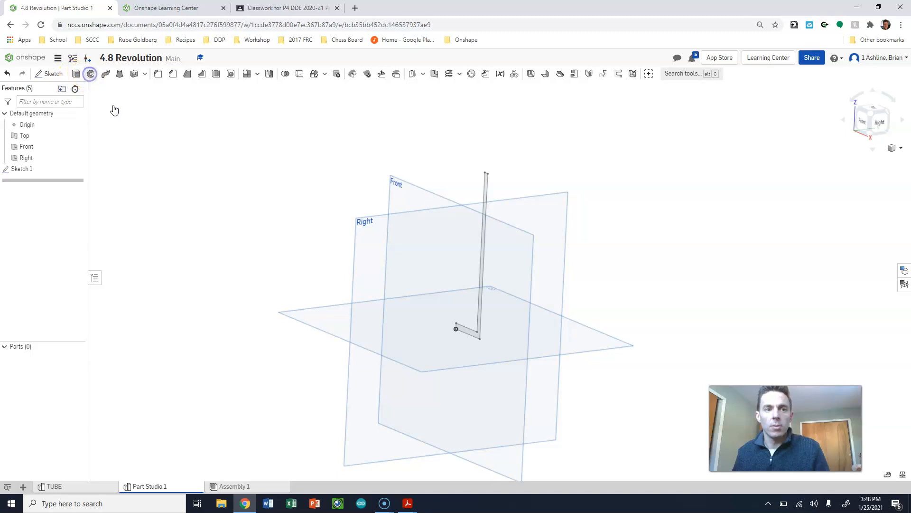
# - Revolve the L-shaped profile a full turn about its bottom horizontal edge as a new solid
pyautogui.click(475, 332)
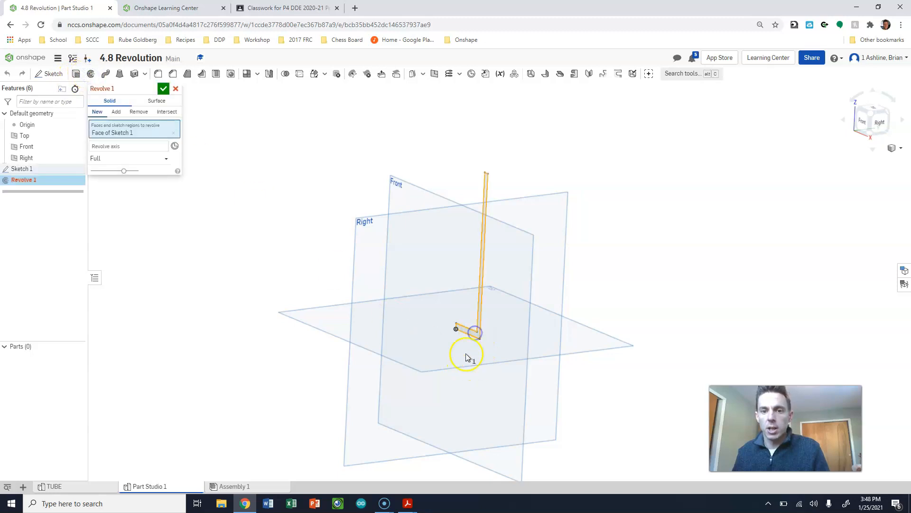
pyautogui.click(124, 149)
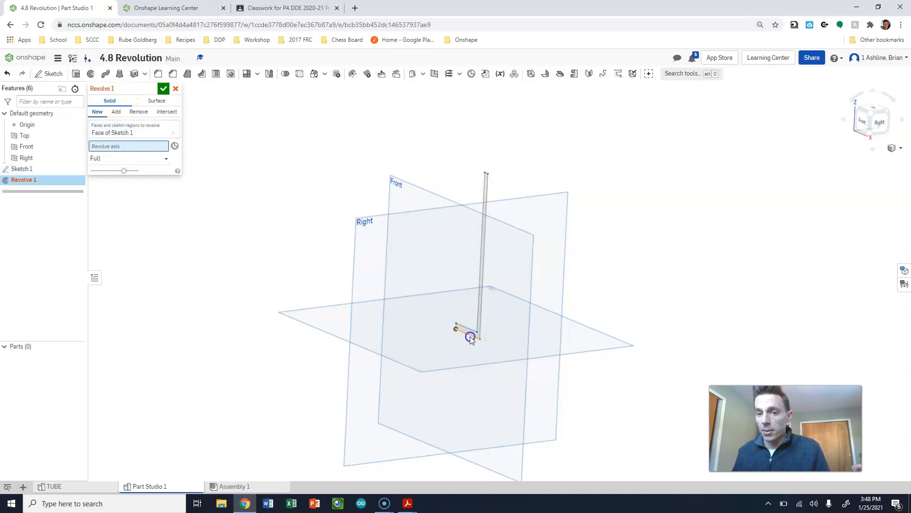
pyautogui.click(469, 336)
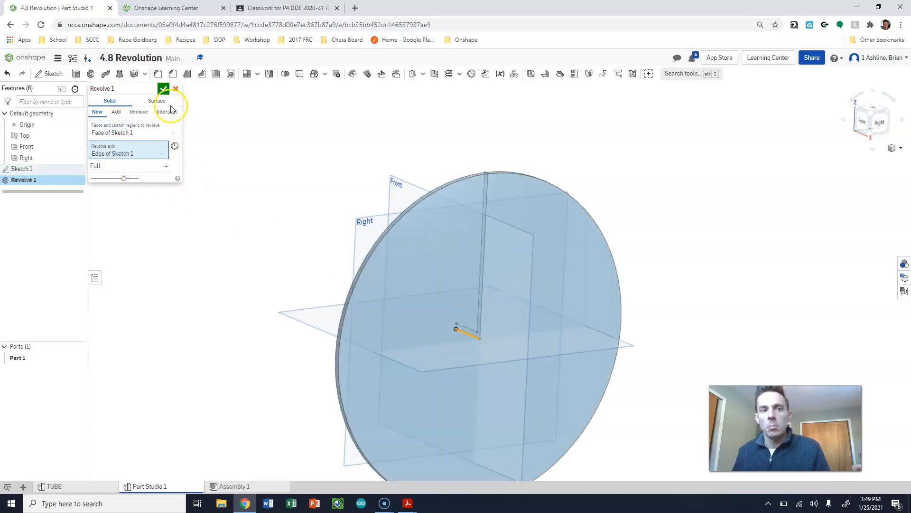
pyautogui.click(164, 88)
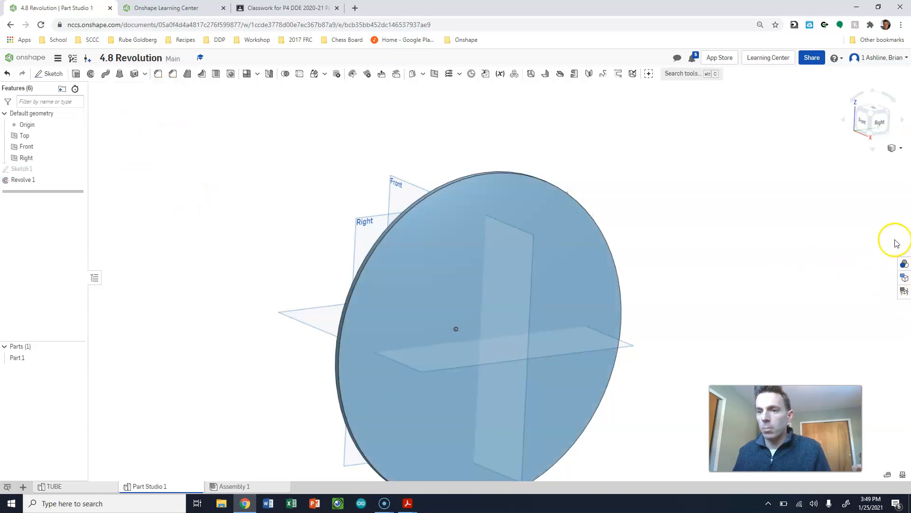
# - Undo the revolve about the bottom edge and bring back the cup revolved about its short vertical edge
pyautogui.moveTo(818, 303); pyautogui.dragTo(756, 312, button='right')
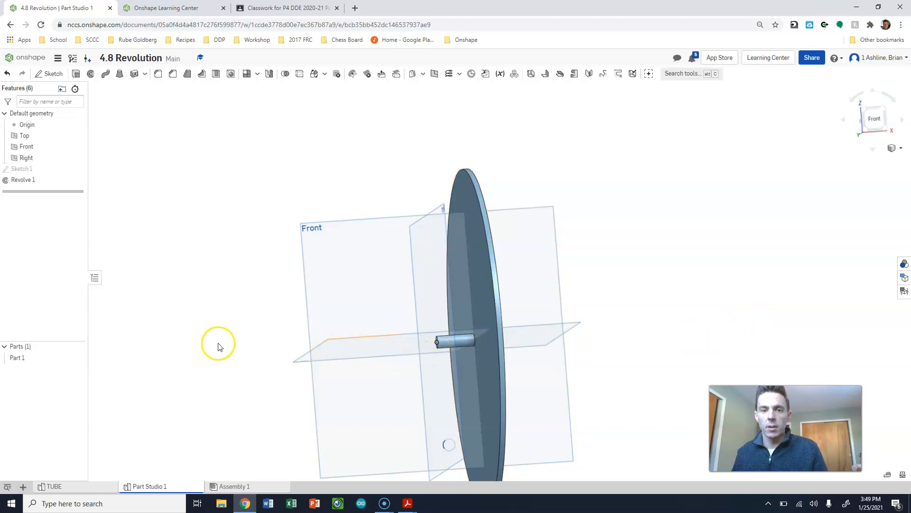
pyautogui.hotkey('ctrl', 'z')
pyautogui.hotkey('ctrl', 'z')
pyautogui.hotkey('ctrl', 'y')
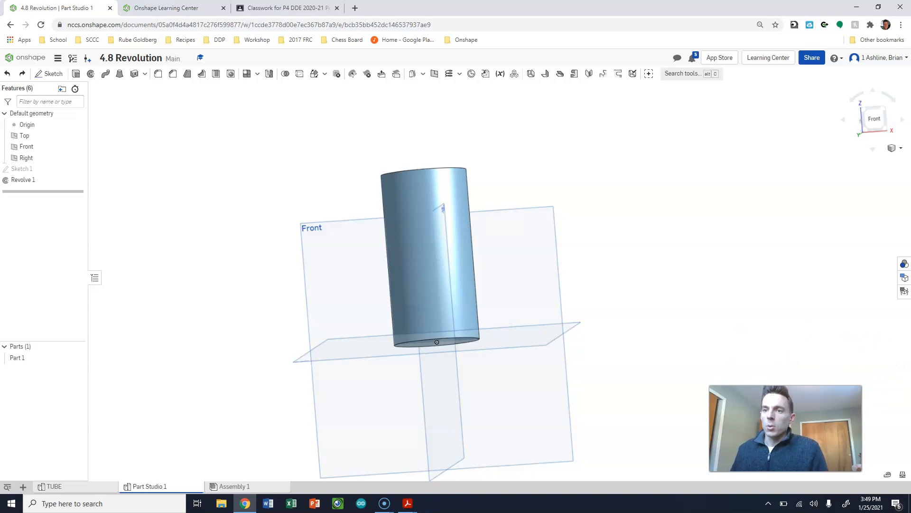
# - Hide the default Top, Front and Right planes around the cup
pyautogui.click(23, 135)
pyautogui.keyDown('shift'); pyautogui.click(27, 158); pyautogui.keyUp('shift')
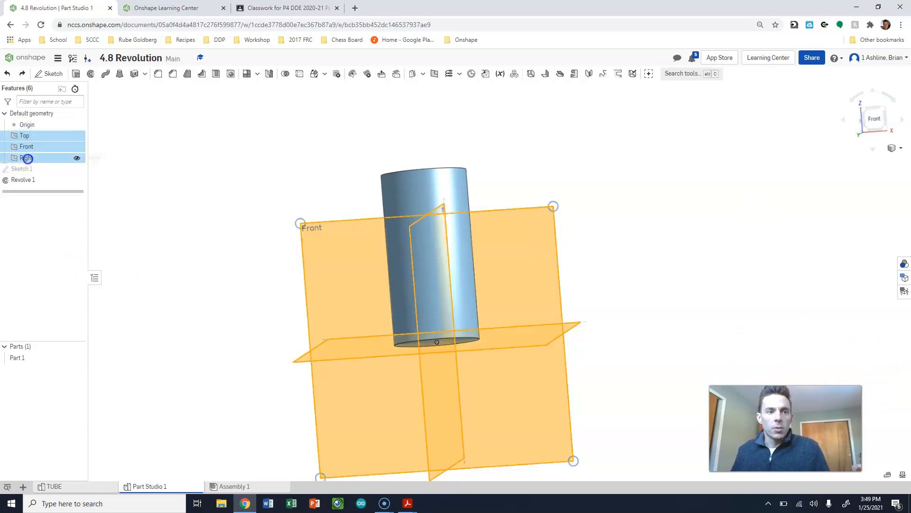
pyautogui.rightClick(32, 158)
pyautogui.click(51, 164)
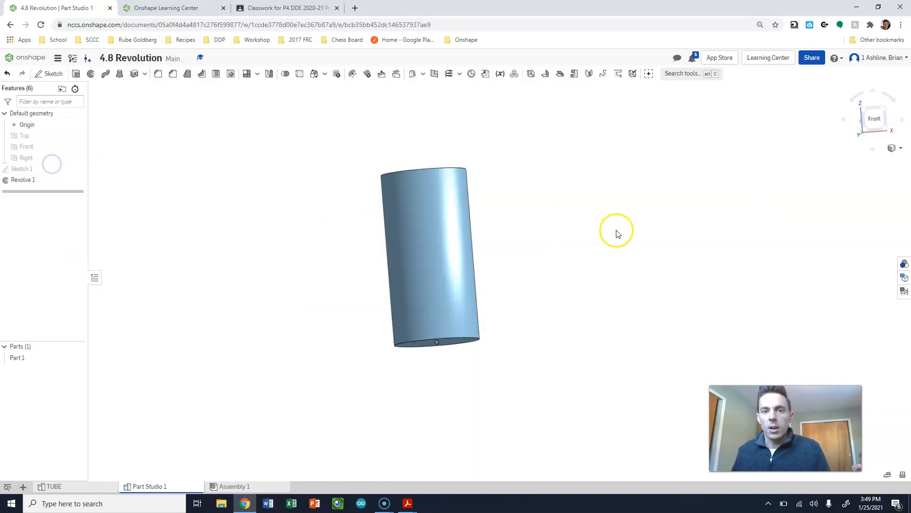
pyautogui.click(879, 112)
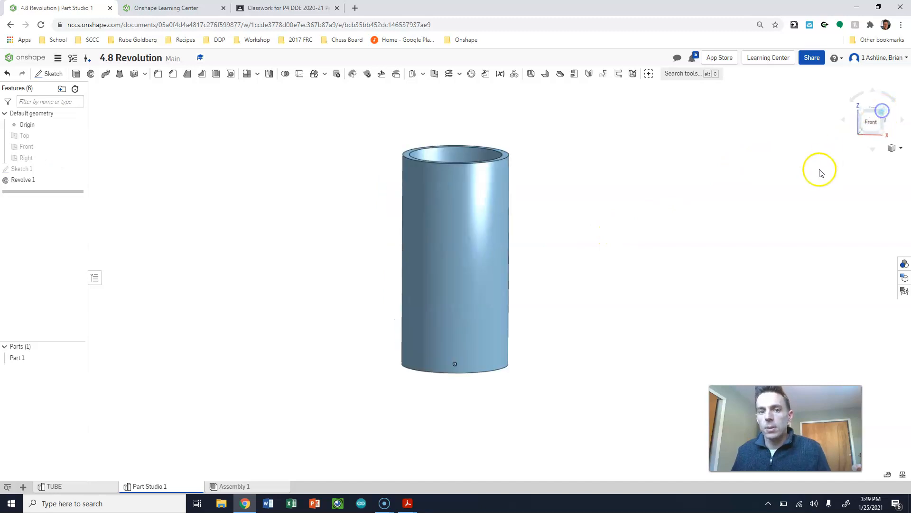
pyautogui.click(872, 109)
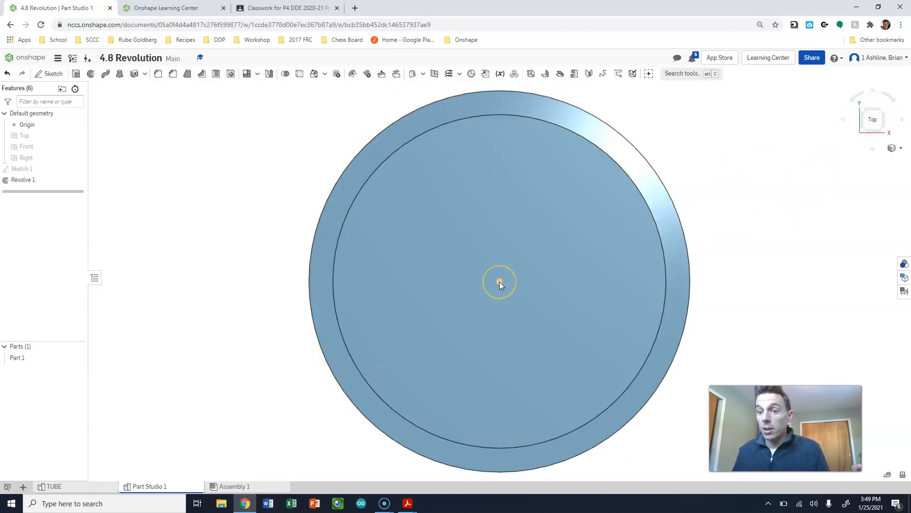
pyautogui.scroll(-3, 500, 278)
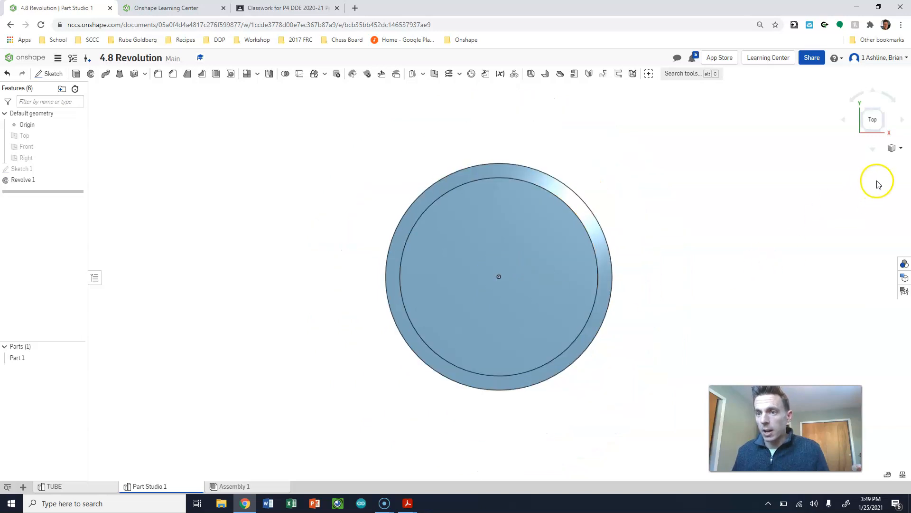
pyautogui.moveTo(718, 330); pyautogui.dragTo(729, 282, button='right')
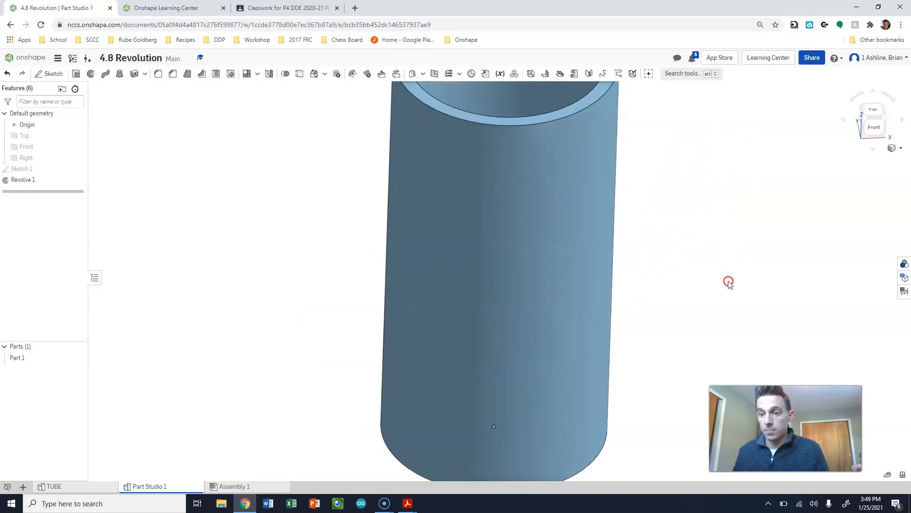
pyautogui.scroll(-2, 676, 242)
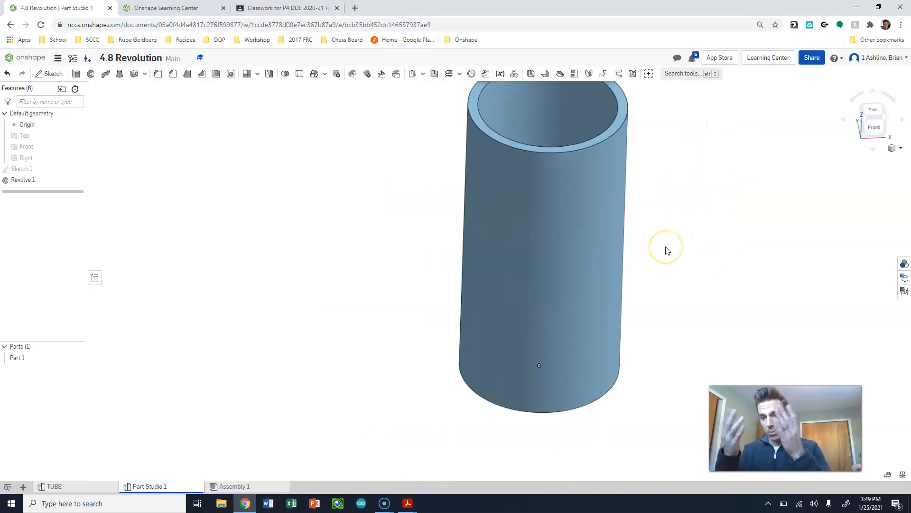
# - Rename the cup's part studio CuP
pyautogui.rightClick(157, 488)
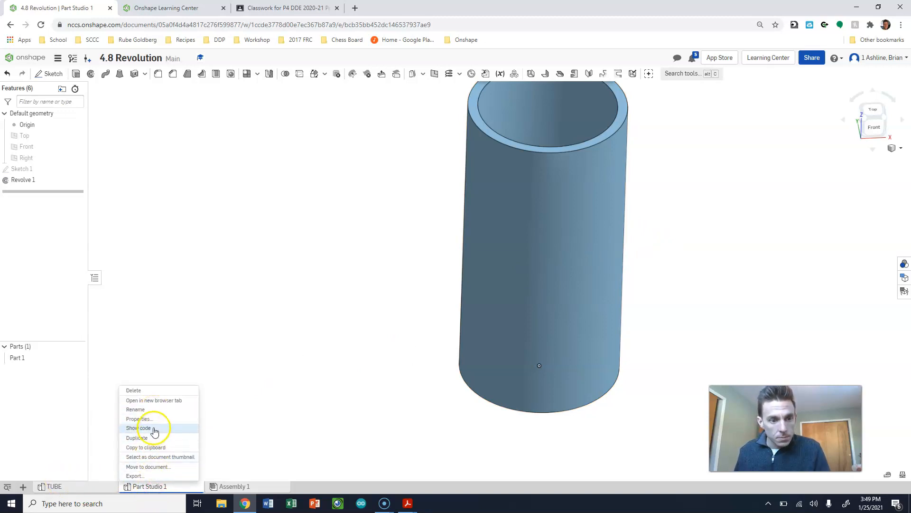
pyautogui.click(153, 410)
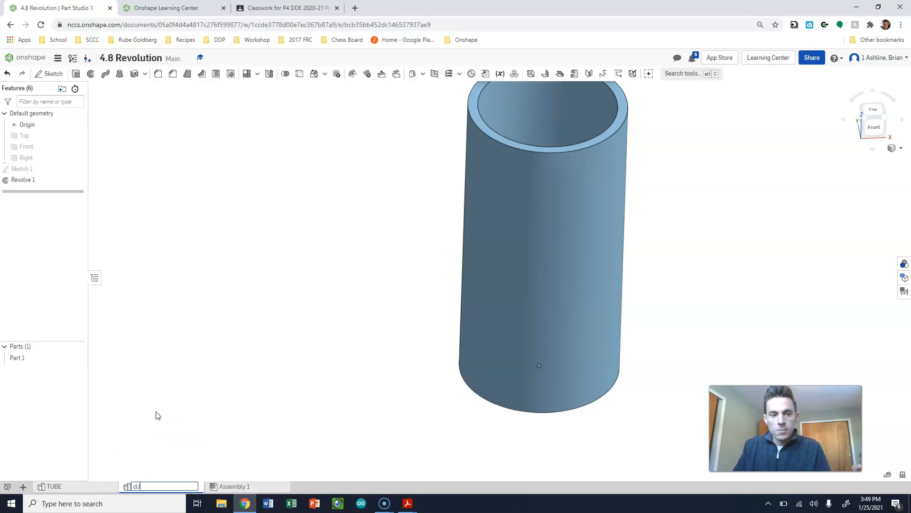
pyautogui.press('Return')
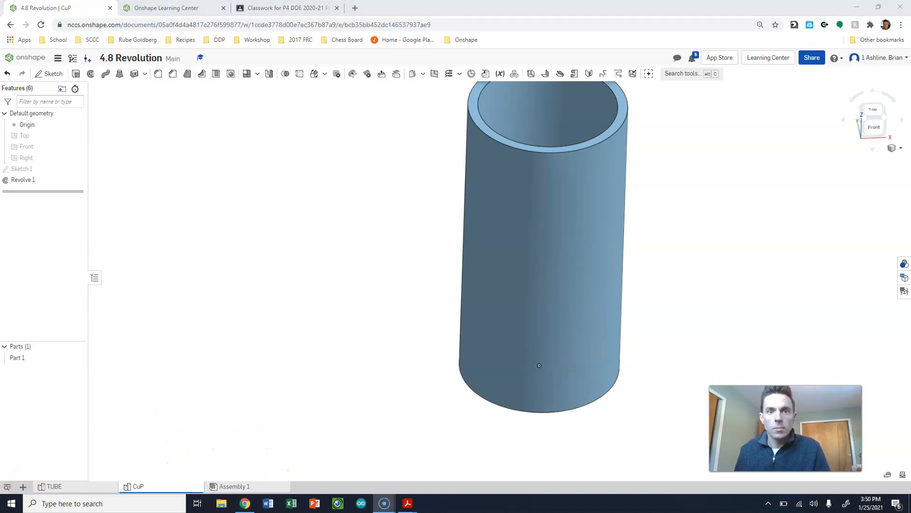
# - Create a new part studio in the document and start a sketch in it
pyautogui.moveTo(473, 6); pyautogui.dragTo(574, 10)
pyautogui.click(311, 400)
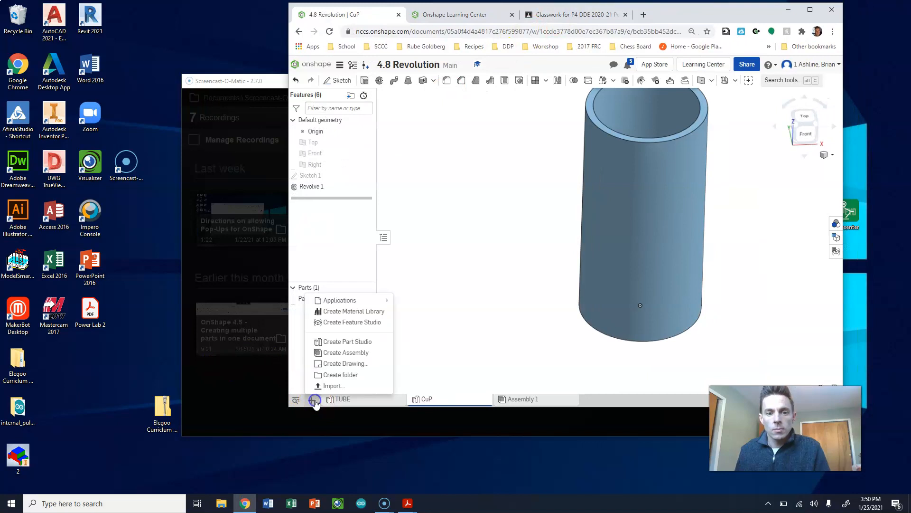
pyautogui.click(340, 342)
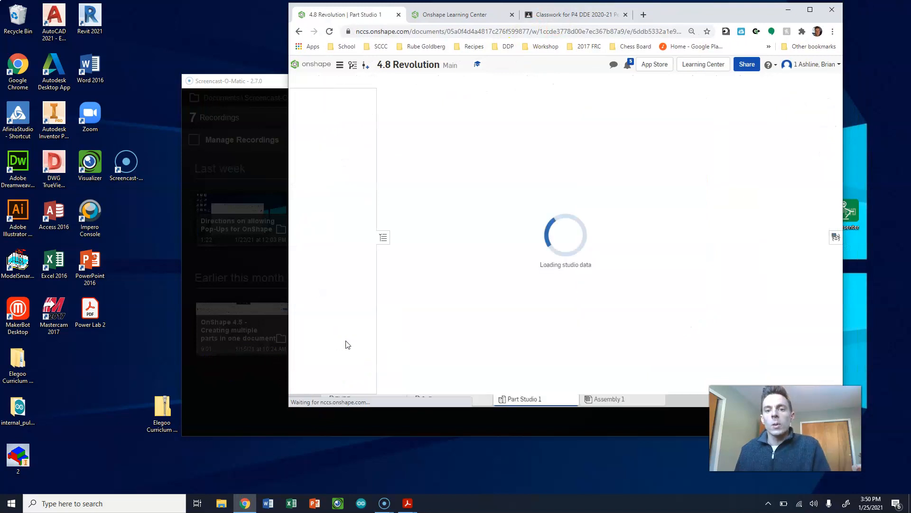
pyautogui.hotkey('shift', 's')
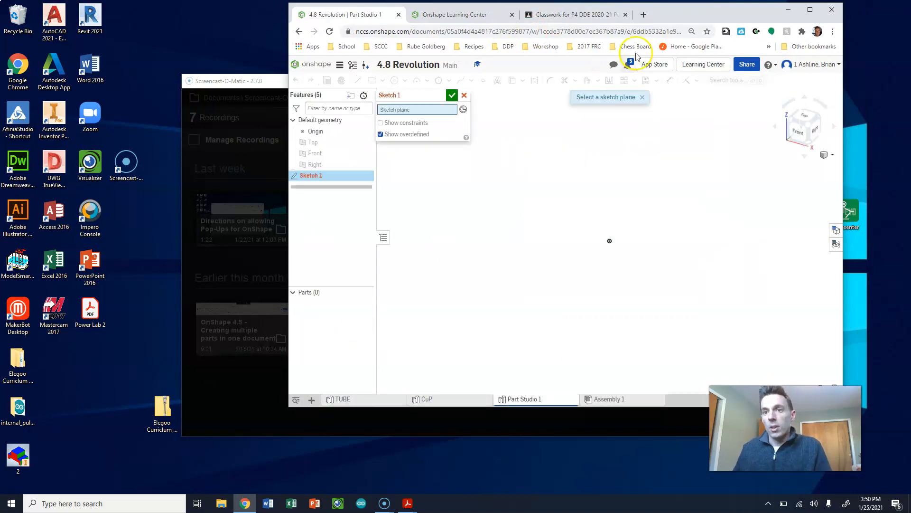
pyautogui.click(815, 9)
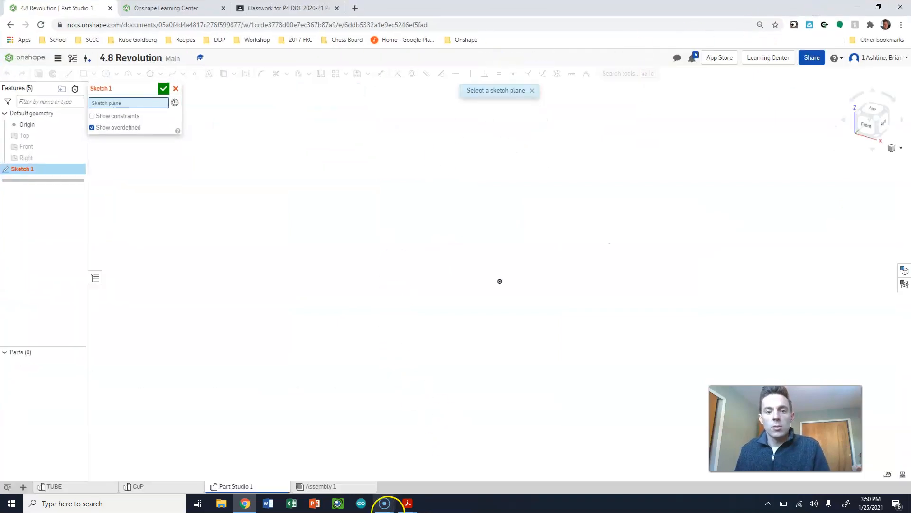
# - Switch to Adobe Acrobat Reader and check the sphere's dimensions in the Sphear.pdf drawing before returning to Onshape
pyautogui.click(407, 503)
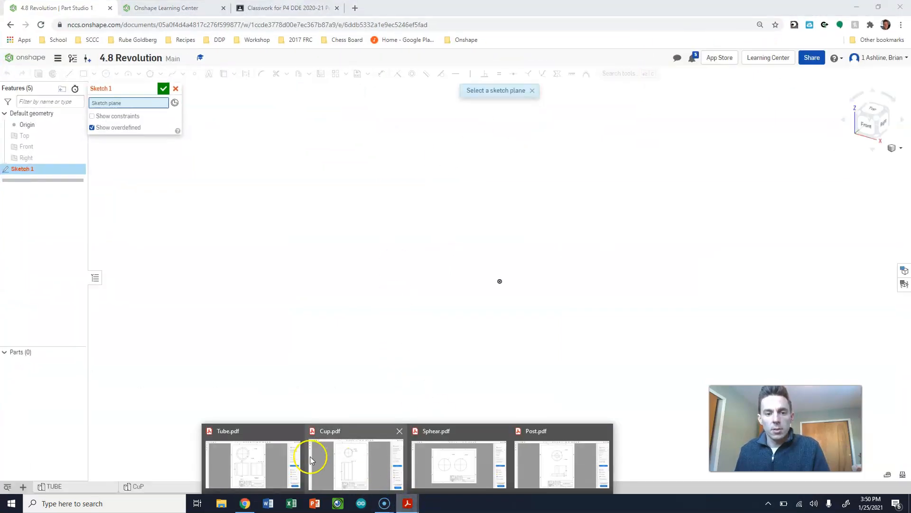
pyautogui.click(434, 463)
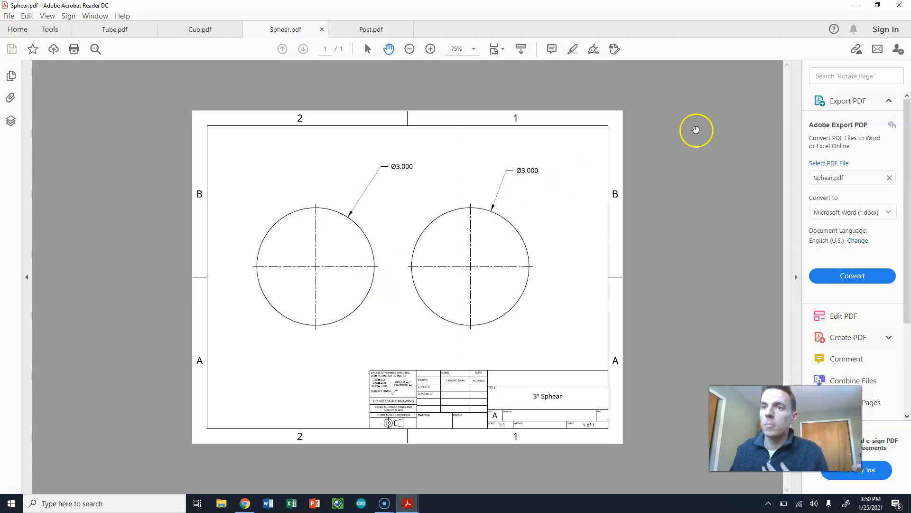
pyautogui.click(856, 5)
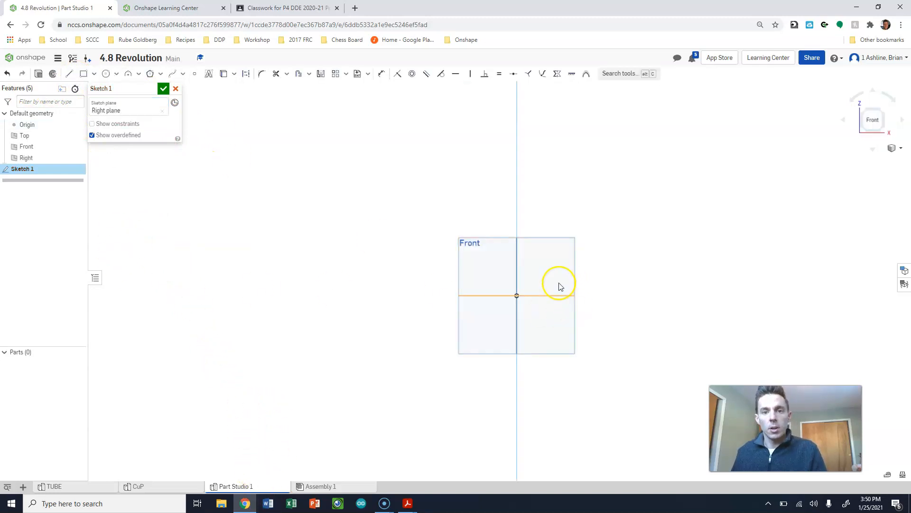
# - Sketch a 3 in diameter circle centred on the origin of the Front plane and move its dimension below the centre
pyautogui.click(576, 267)
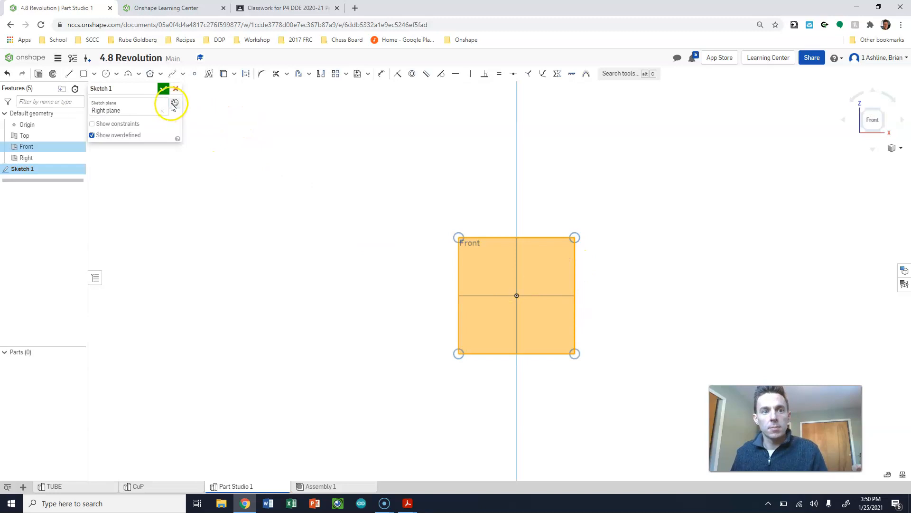
pyautogui.click(105, 73)
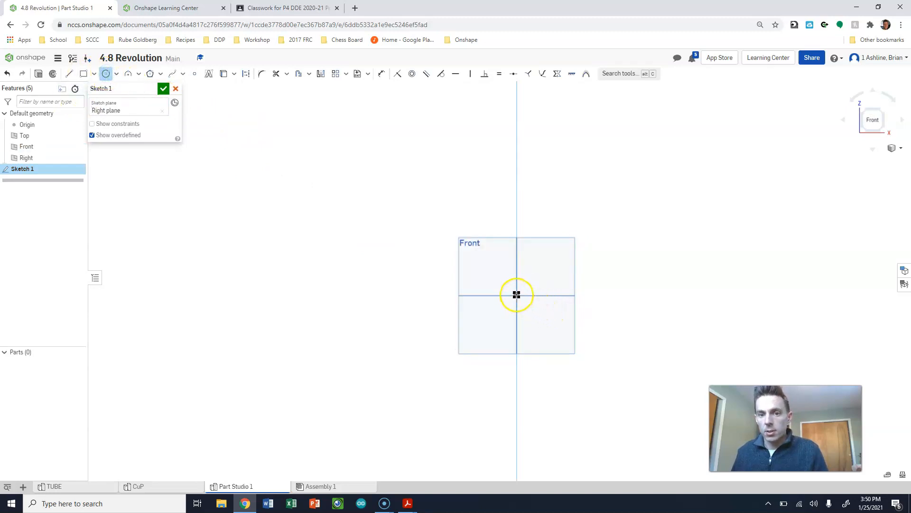
pyautogui.scroll(6, 518, 295)
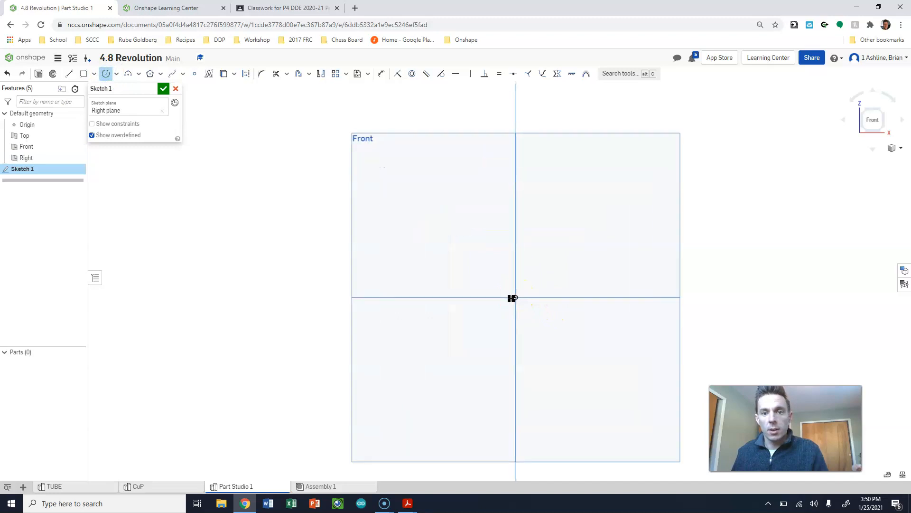
pyautogui.click(521, 294)
pyautogui.click(592, 245)
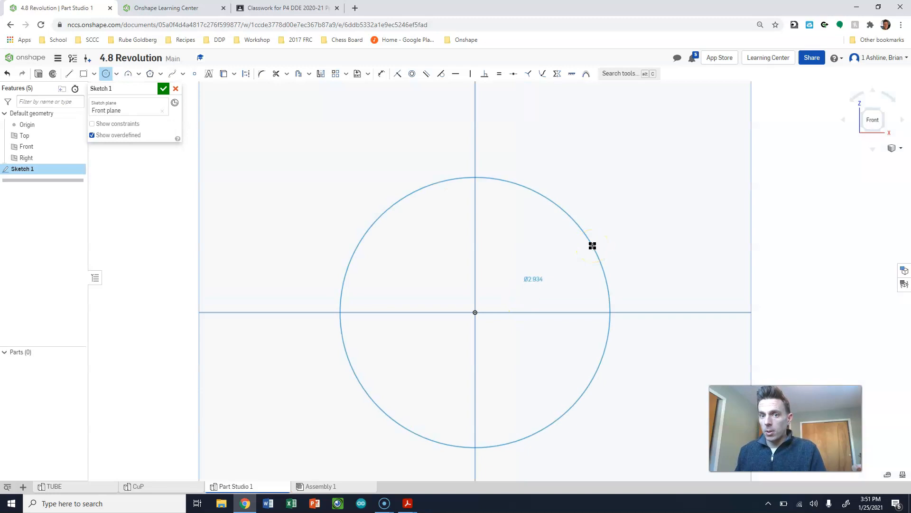
pyautogui.click(619, 229)
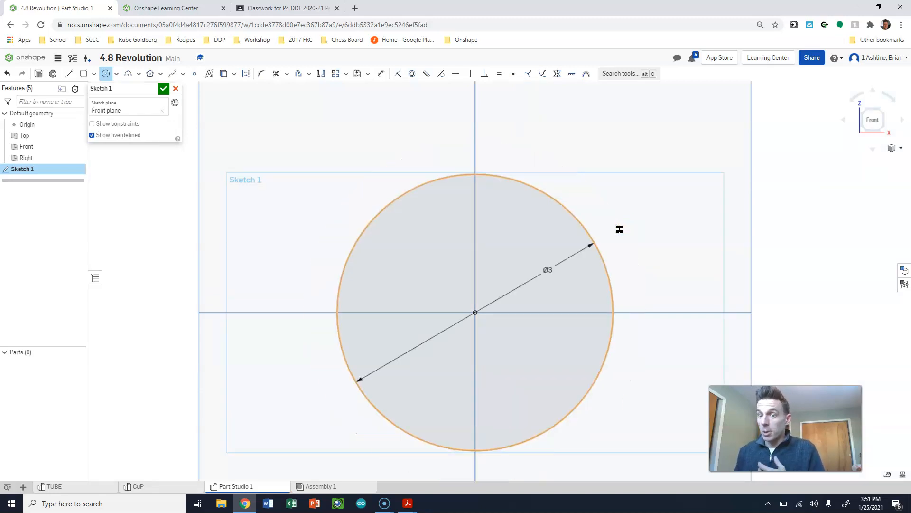
pyautogui.press('Escape')
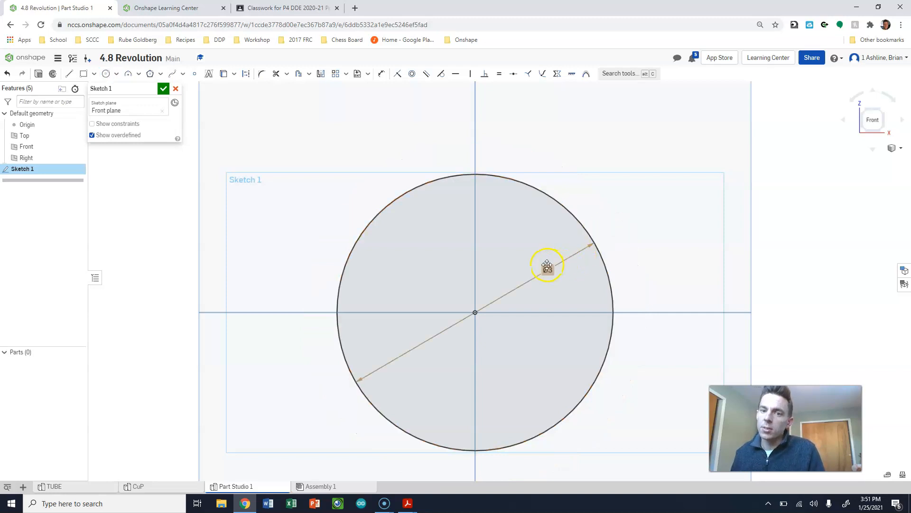
pyautogui.moveTo(552, 270); pyautogui.dragTo(564, 340)
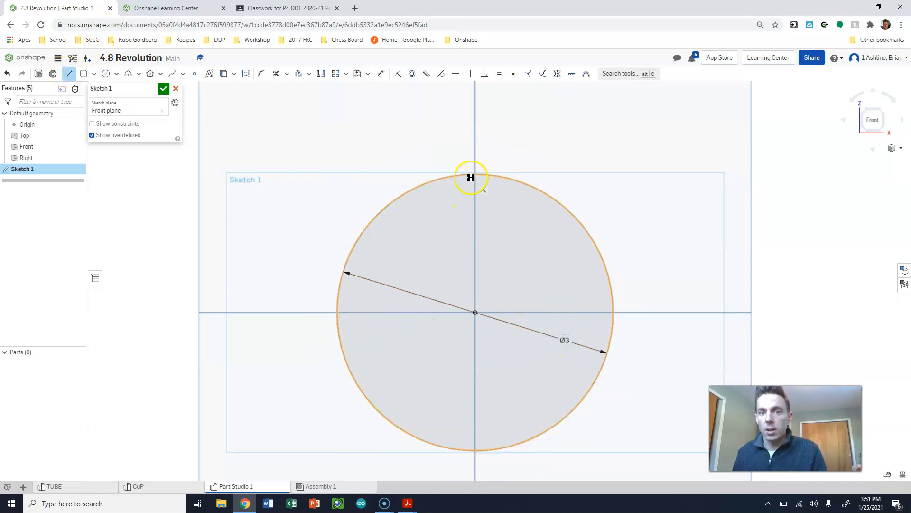
# - Draw a vertical line through the circle's centre from its highest to lowest point and trim away the left half of the circle
pyautogui.click(474, 174)
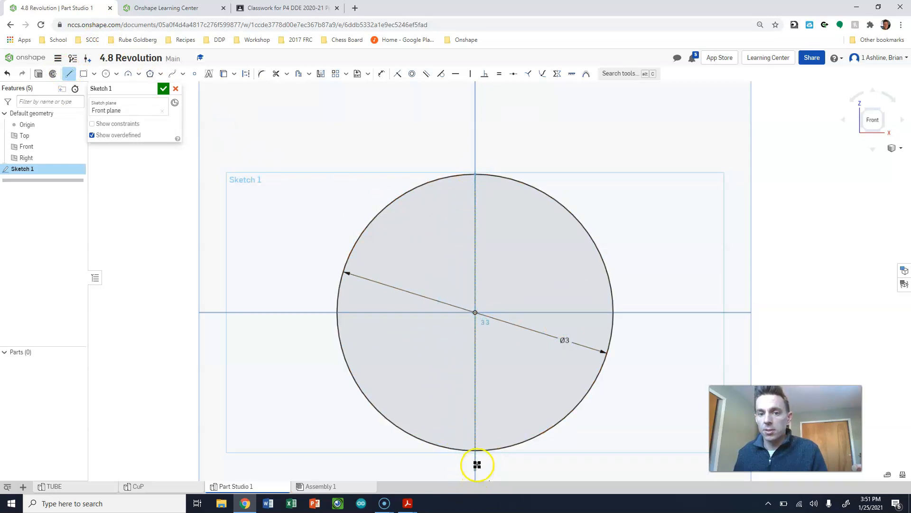
pyautogui.click(475, 450)
pyautogui.press('Escape')
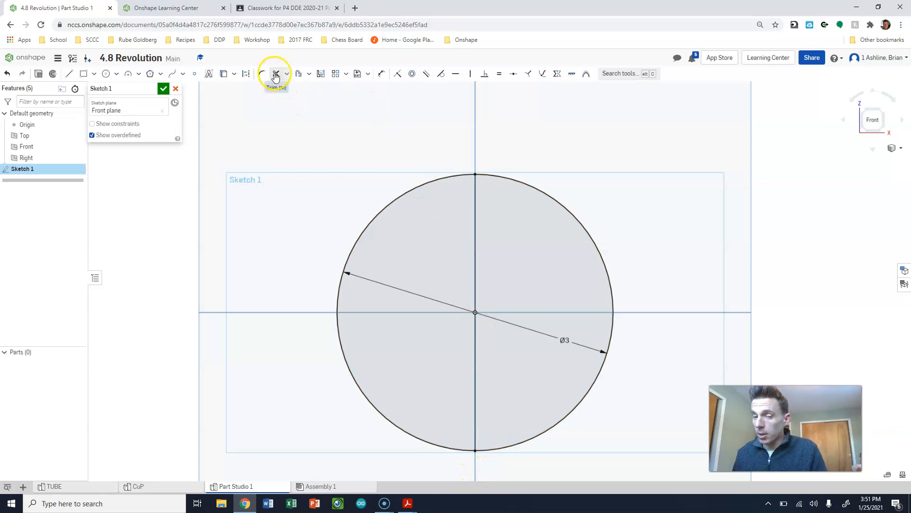
pyautogui.click(276, 75)
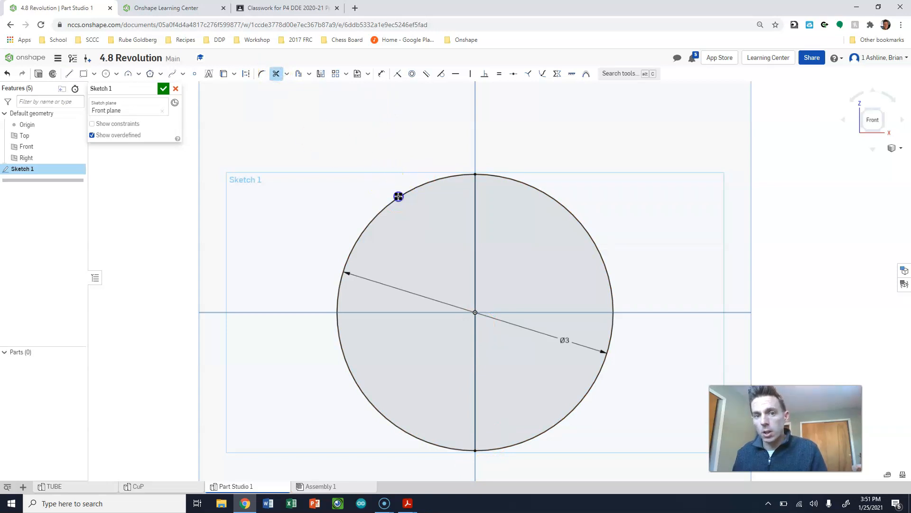
pyautogui.click(398, 197)
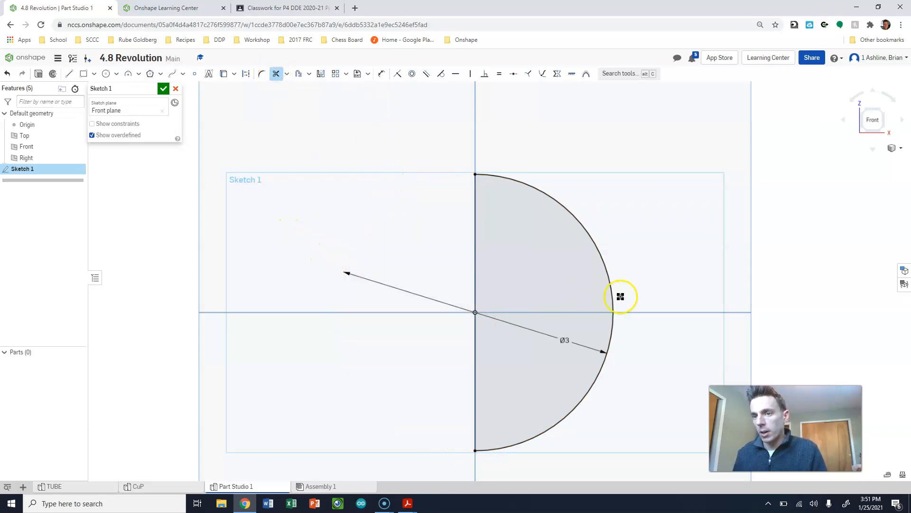
pyautogui.press('Escape')
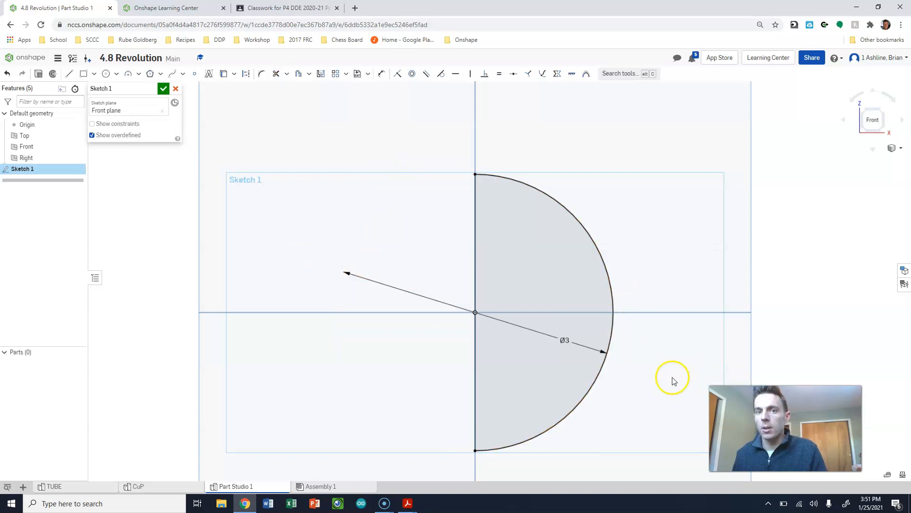
# - Add a radius dimension to the semicircular arc, placed outside its curve, and finish the sketch
pyautogui.press('m')
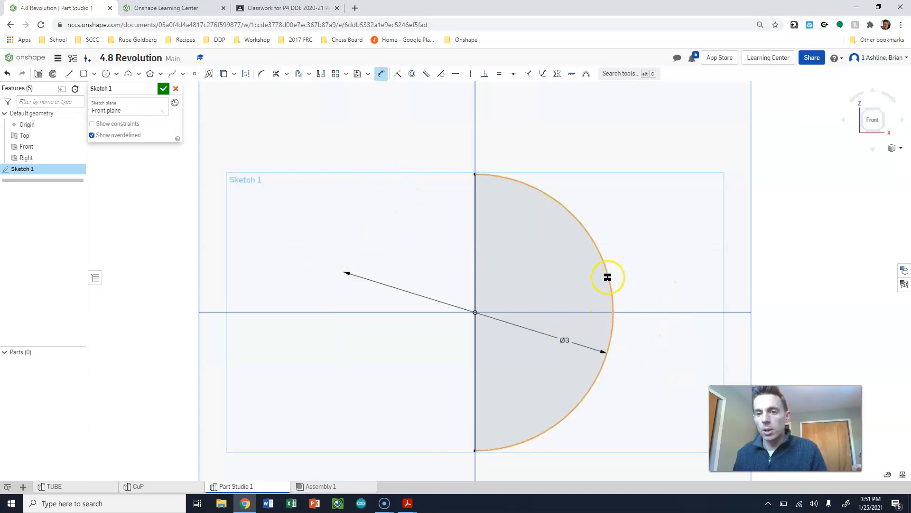
pyautogui.click(608, 277)
pyautogui.click(665, 279)
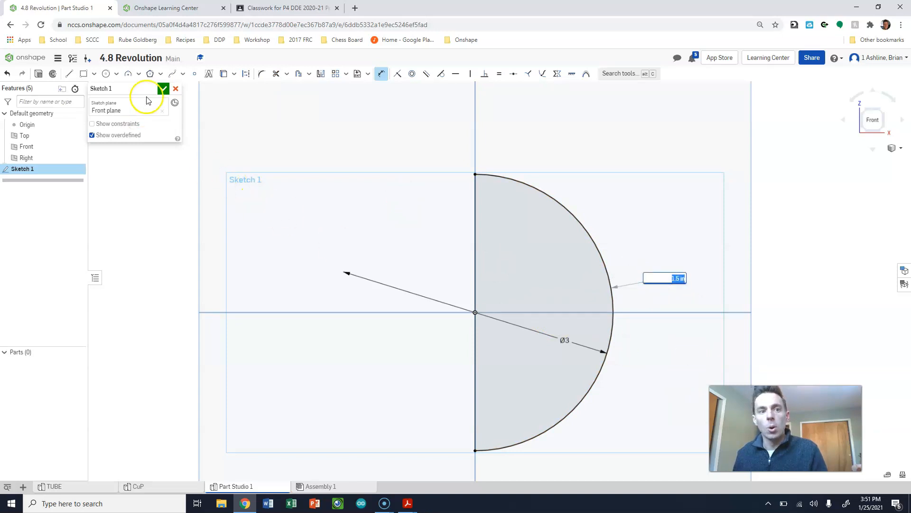
pyautogui.click(327, 208)
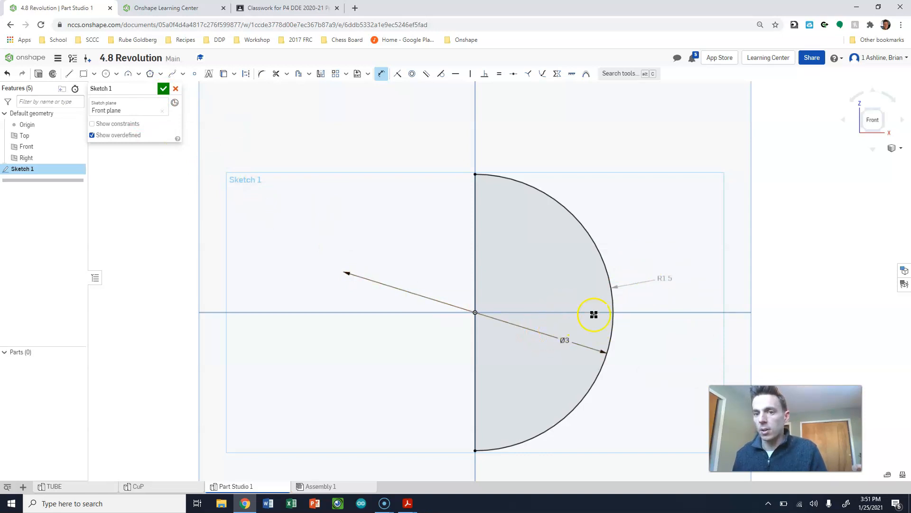
pyautogui.click(164, 88)
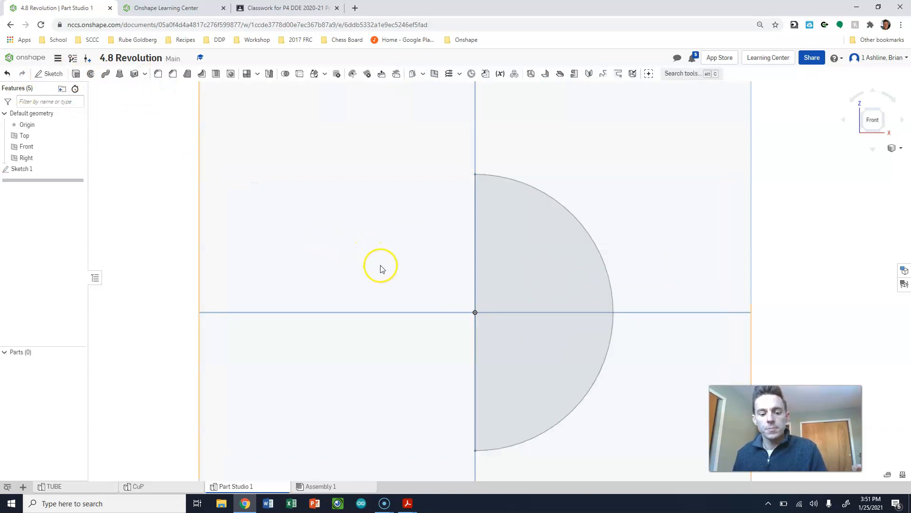
# - Switch to the isometric view and hide the Top, Front and Right planes
pyautogui.hotkey('shift', '7')
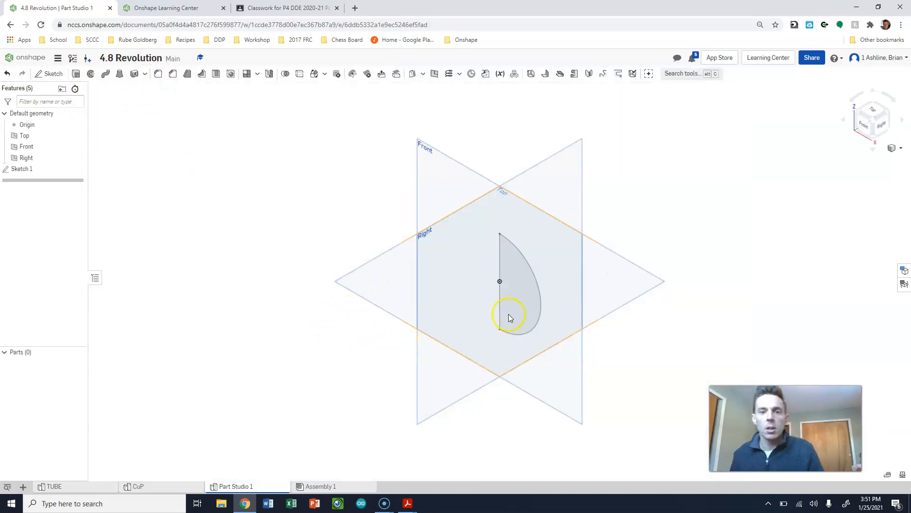
pyautogui.click(24, 135)
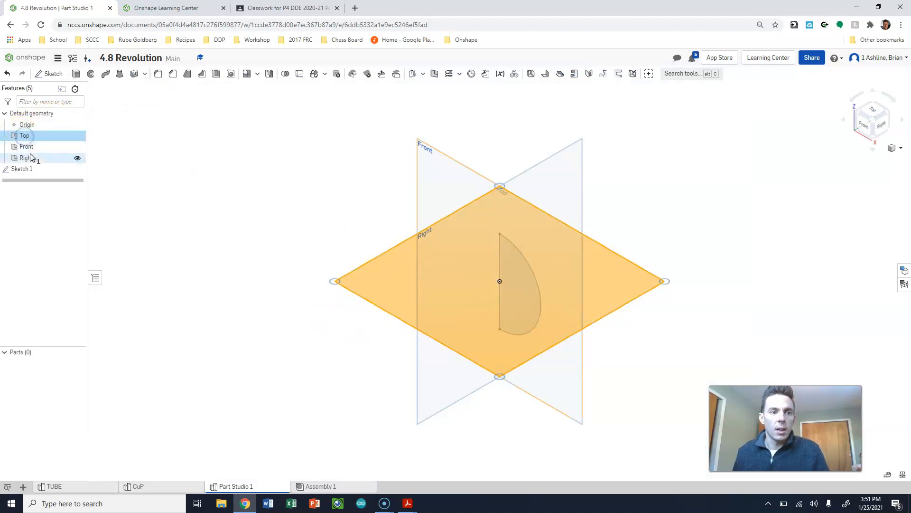
pyautogui.click(29, 158)
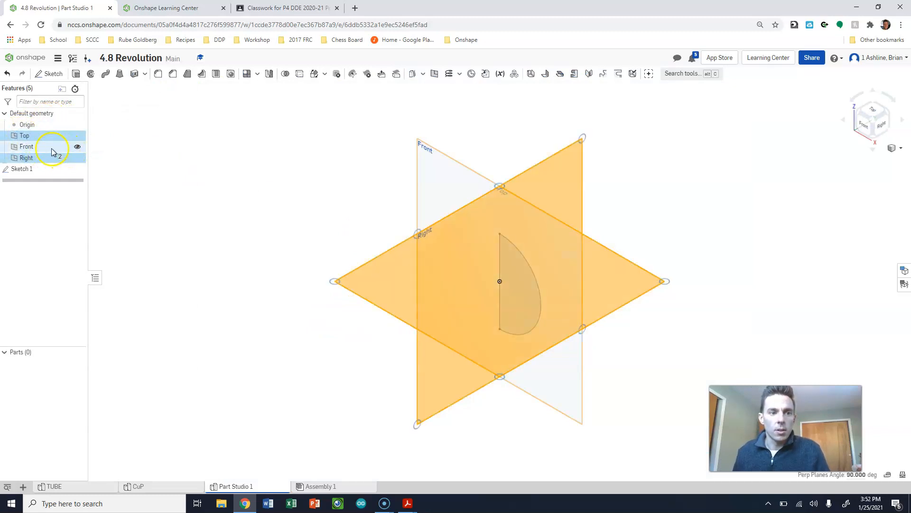
pyautogui.click(53, 150)
pyautogui.rightClick(53, 151)
pyautogui.click(70, 155)
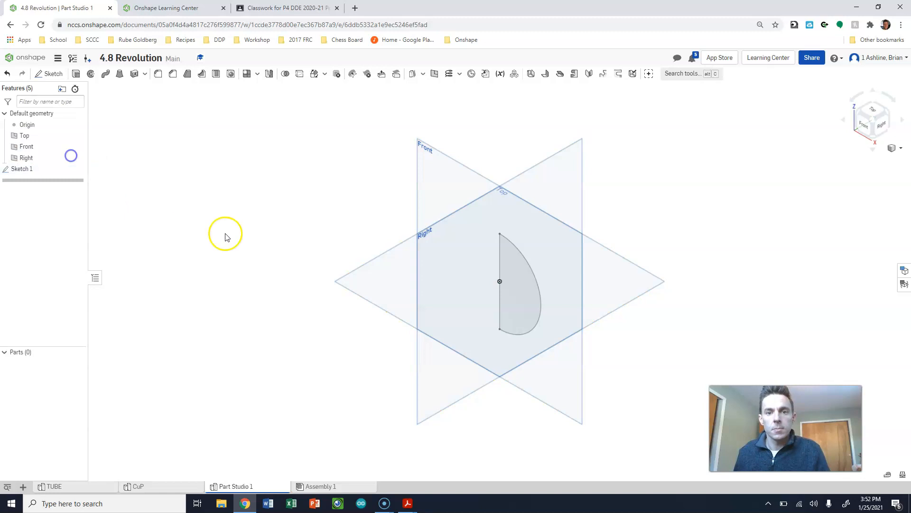
# - Revolve the half-circle region into a new solid about its straight vertical edge
pyautogui.click(90, 74)
pyautogui.click(533, 296)
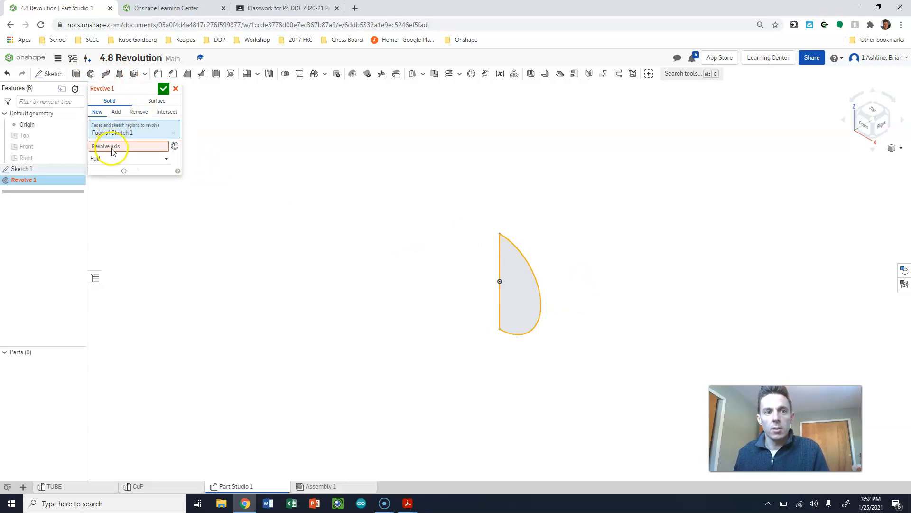
pyautogui.click(112, 146)
pyautogui.click(496, 267)
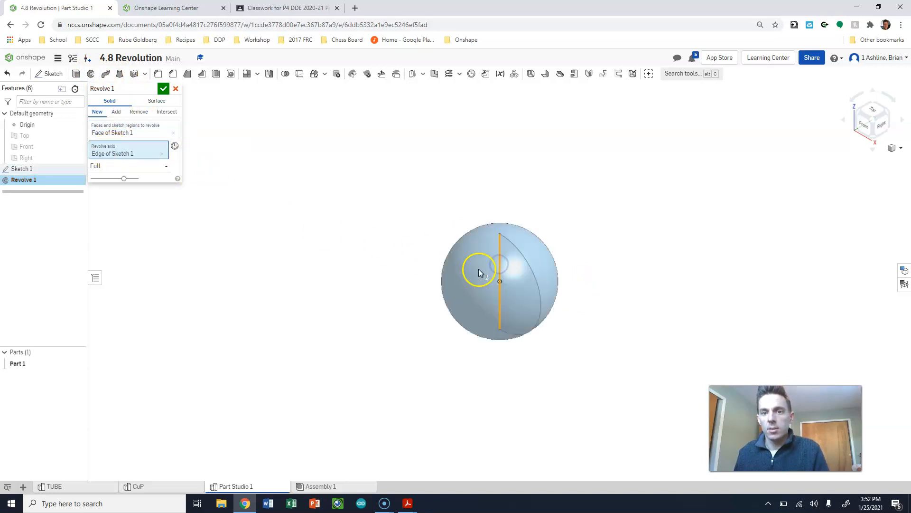
# - Try a one-direction revolve with an angle of 230 degrees and flip its direction
pyautogui.click(131, 170)
pyautogui.click(123, 191)
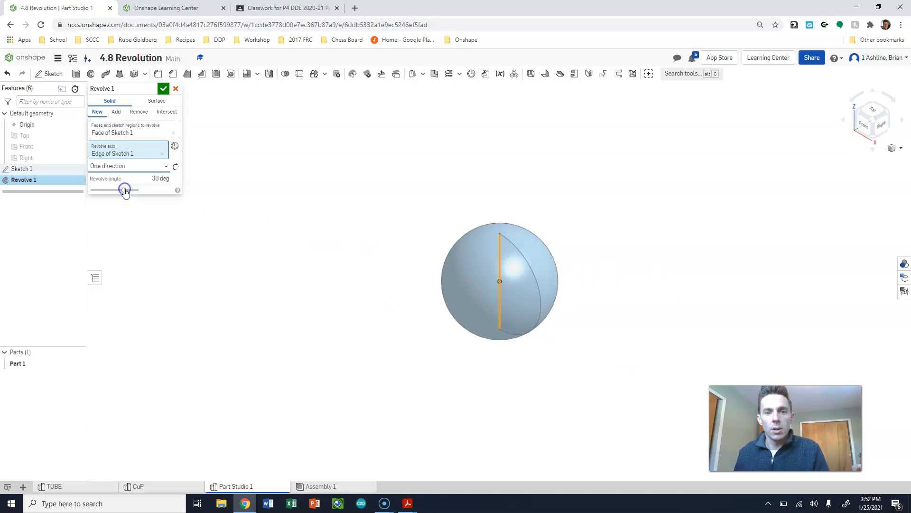
pyautogui.moveTo(147, 179); pyautogui.dragTo(177, 181)
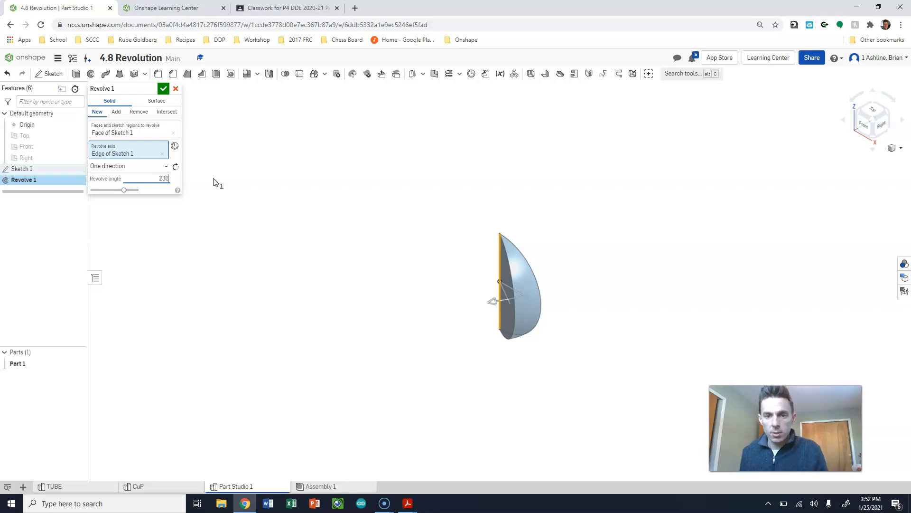
pyautogui.click(365, 211)
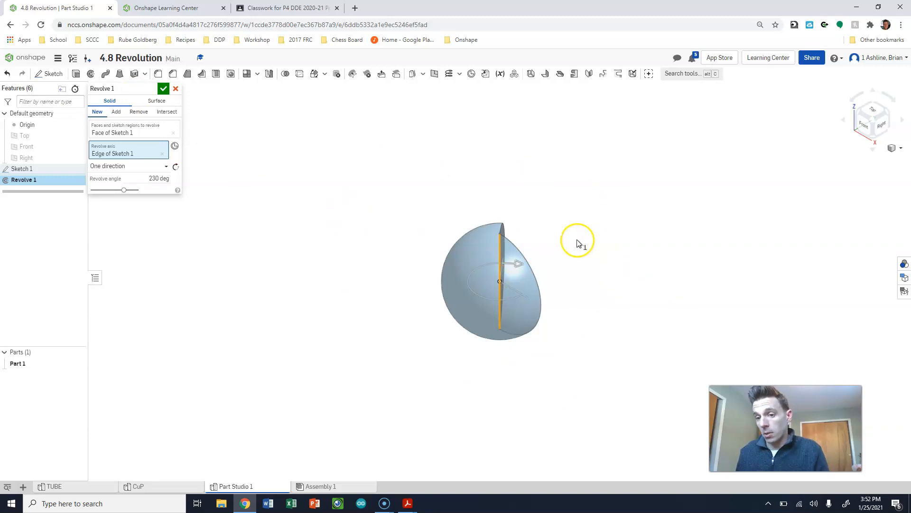
pyautogui.click(175, 169)
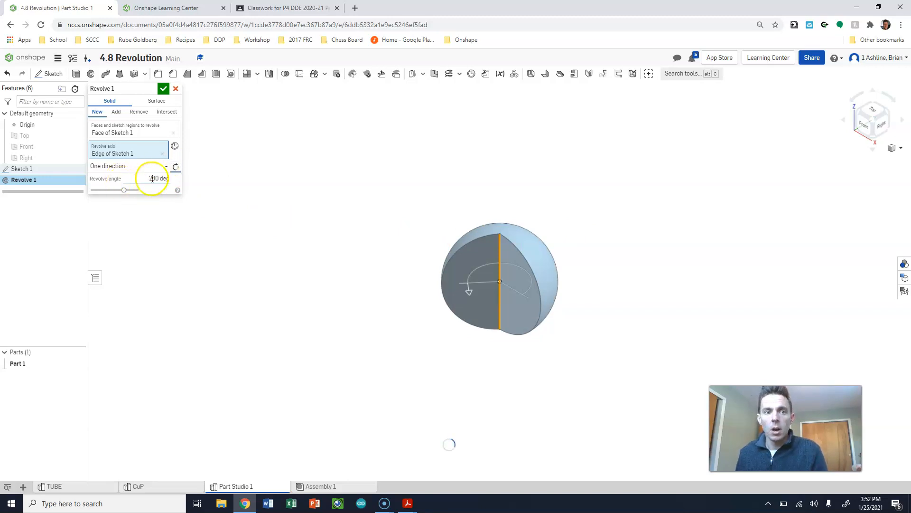
# - Set the revolve type to Full and accept the revolve
pyautogui.click(163, 166)
pyautogui.click(146, 181)
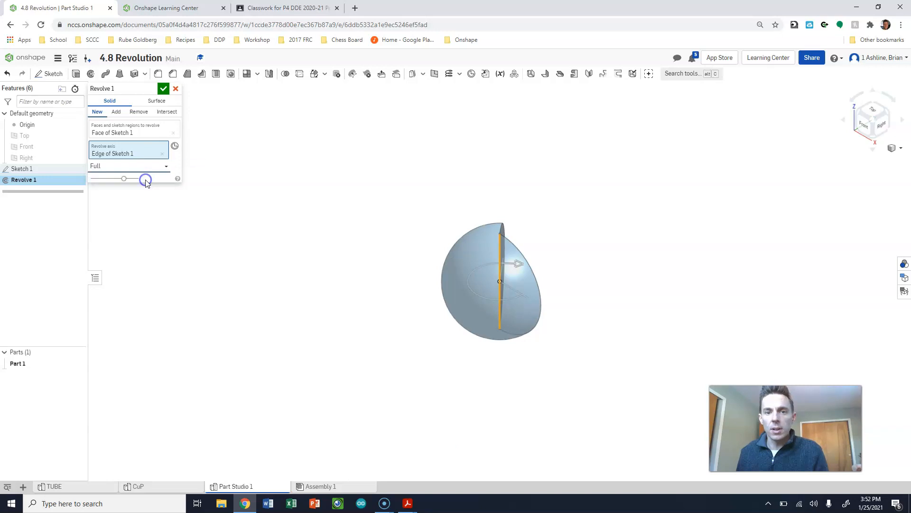
pyautogui.click(163, 88)
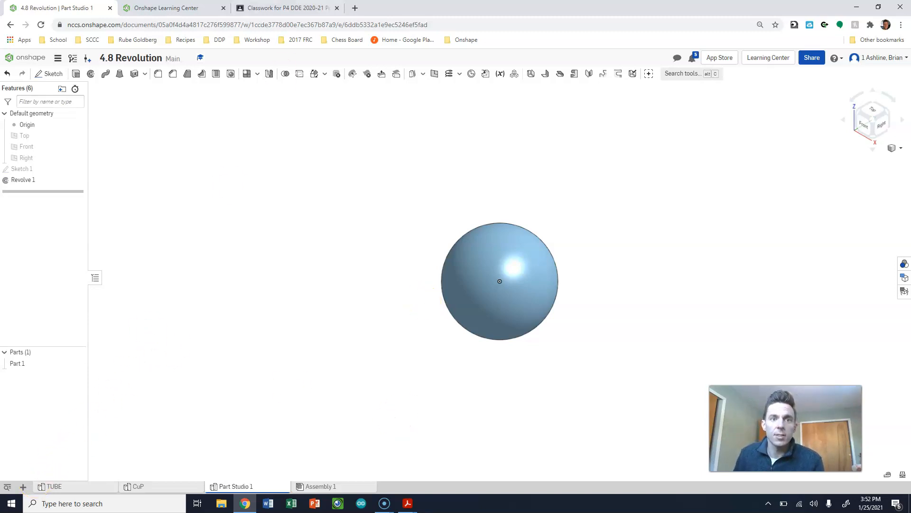
# - Create a new Part Studio and start a sketch on its Front plane, viewed straight on
pyautogui.doubleClick(496, 8)
pyautogui.click(270, 396)
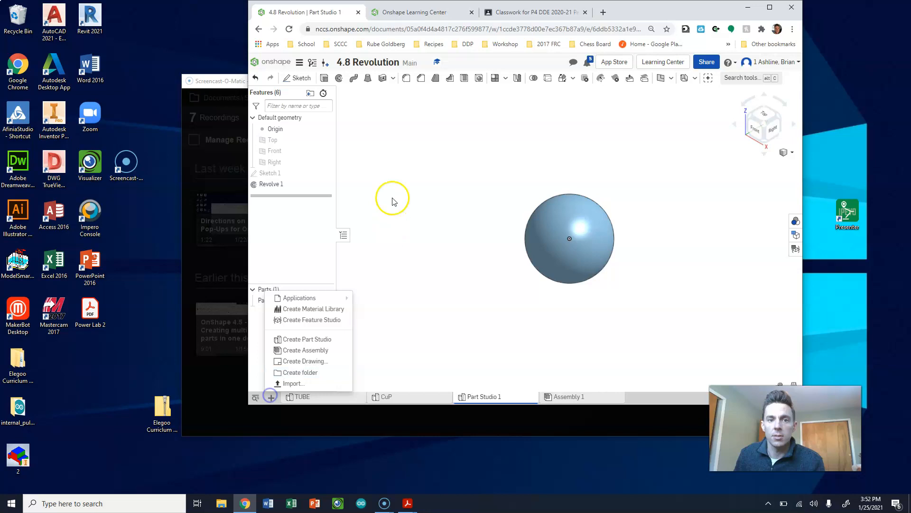
pyautogui.click(318, 340)
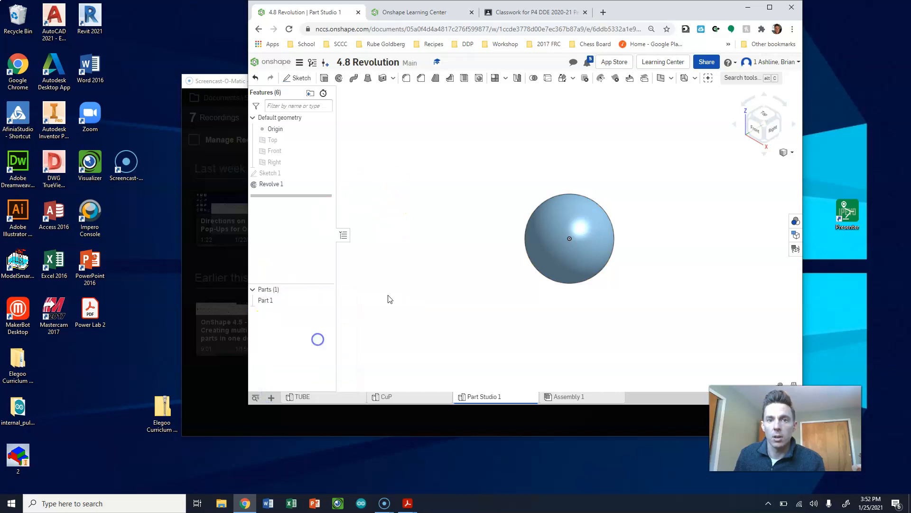
pyautogui.doubleClick(759, 13)
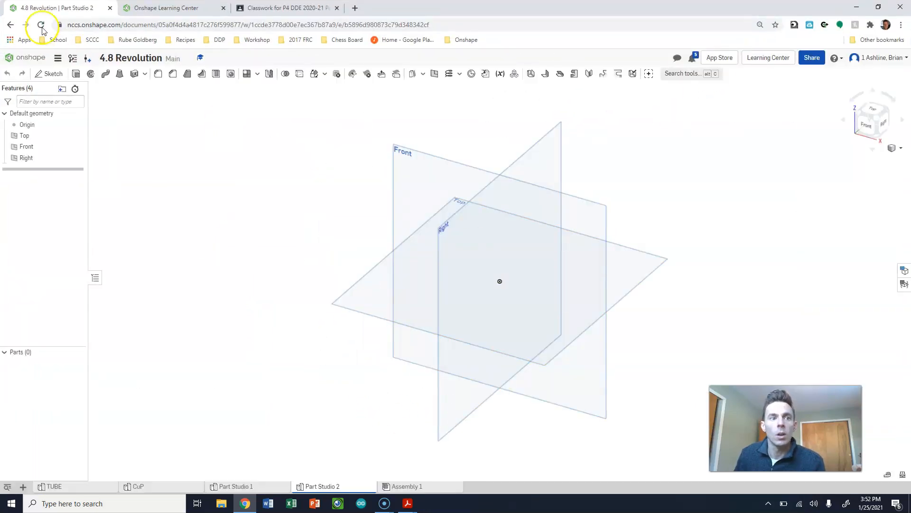
pyautogui.click(47, 74)
pyautogui.click(483, 169)
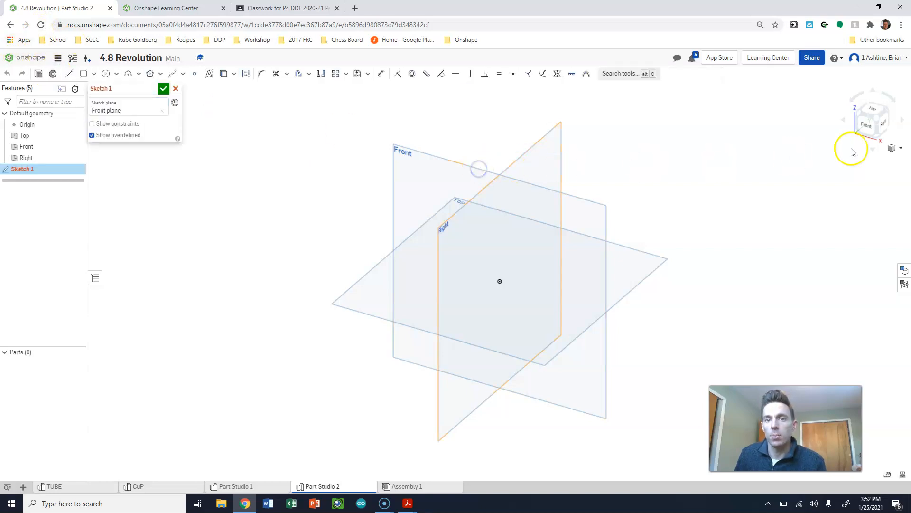
pyautogui.click(867, 122)
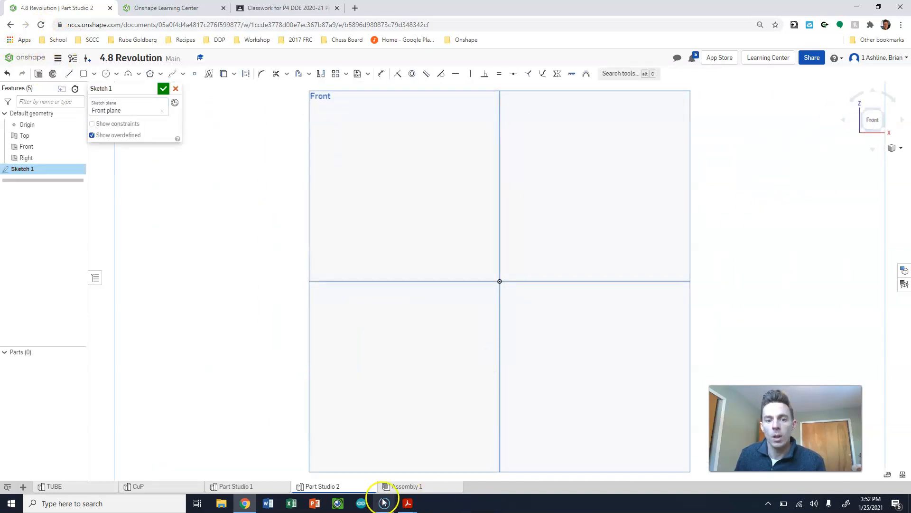
# - Switch to Adobe Acrobat Reader and check the post's dimensions in the Post.pdf drawing before returning to Onshape
pyautogui.moveTo(412, 509)
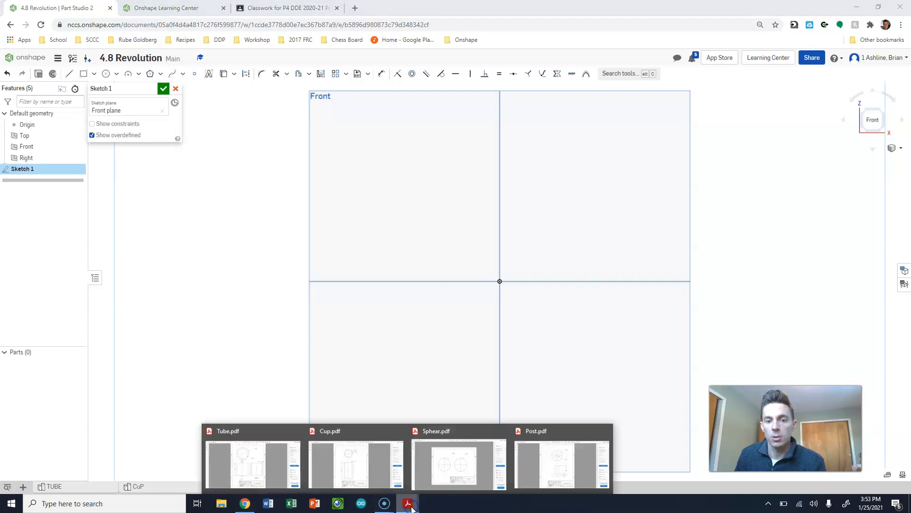
pyautogui.click(560, 472)
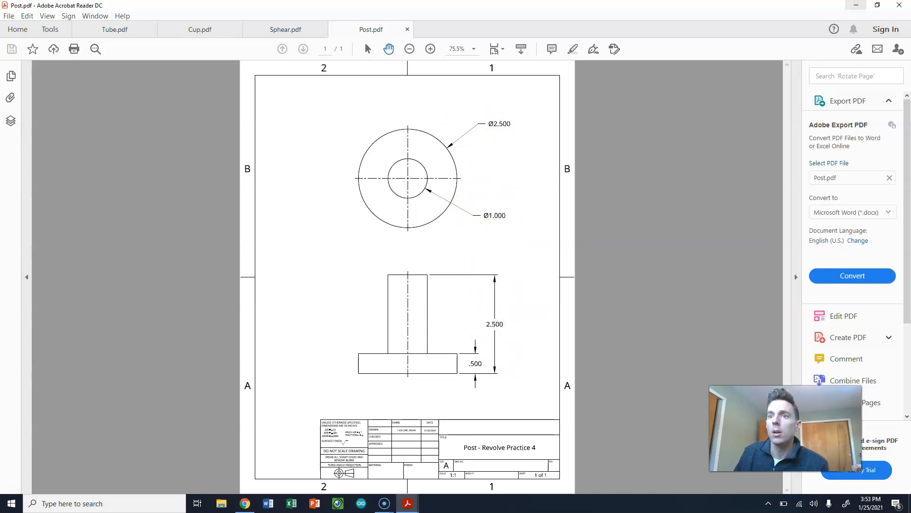
pyautogui.click(857, 9)
# - Draw a closed L-shaped line profile from the origin, with a base about 1.39 in wide and an inner vertical edge about 1.57 in long
pyautogui.click(69, 74)
pyautogui.click(500, 282)
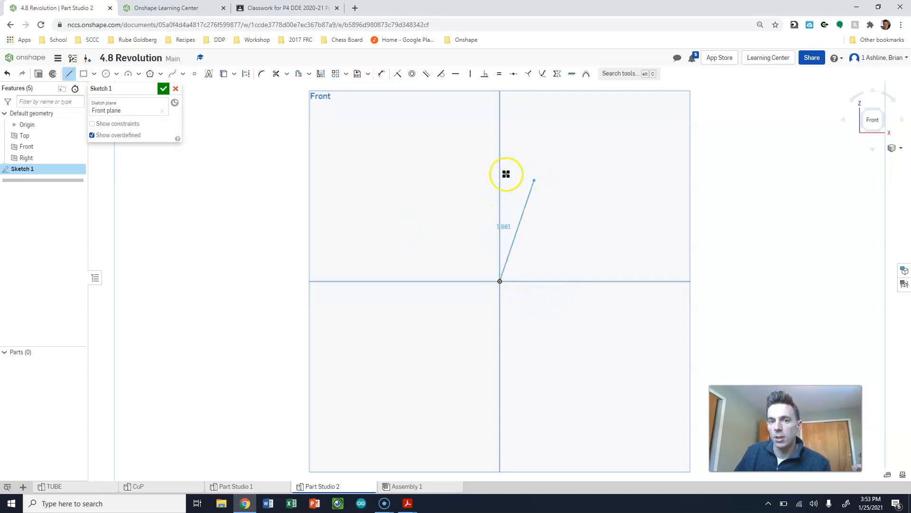
pyautogui.click(498, 143)
pyautogui.moveTo(498, 142)
pyautogui.mouseDown()
pyautogui.moveTo(541, 138)
pyautogui.moveTo(524, 141)
pyautogui.mouseUp()
pyautogui.click(521, 141)
pyautogui.click(521, 242)
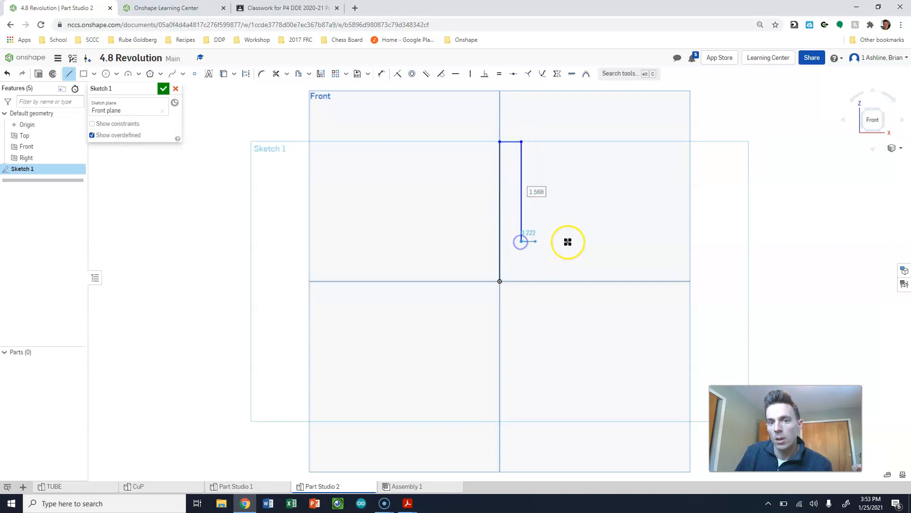
pyautogui.click(588, 241)
pyautogui.click(588, 281)
pyautogui.click(500, 282)
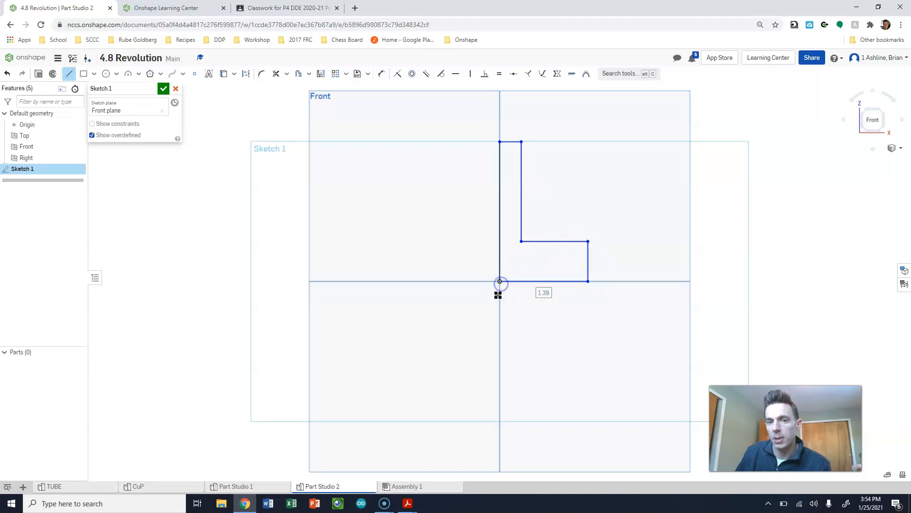
pyautogui.press('Escape')
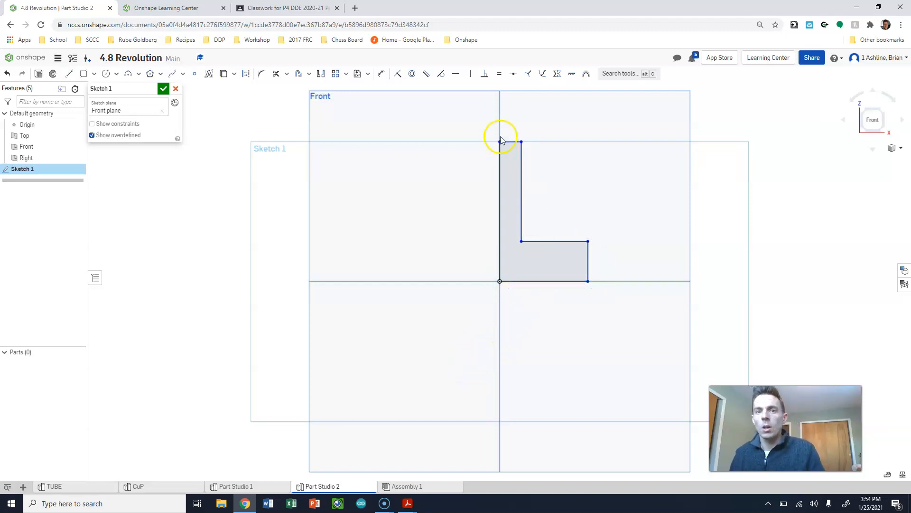
# - Dimension the width of the profile's short upper edge as the radius of the post's shaft
pyautogui.moveTo(514, 133); pyautogui.dragTo(511, 115)
pyautogui.click(513, 117)
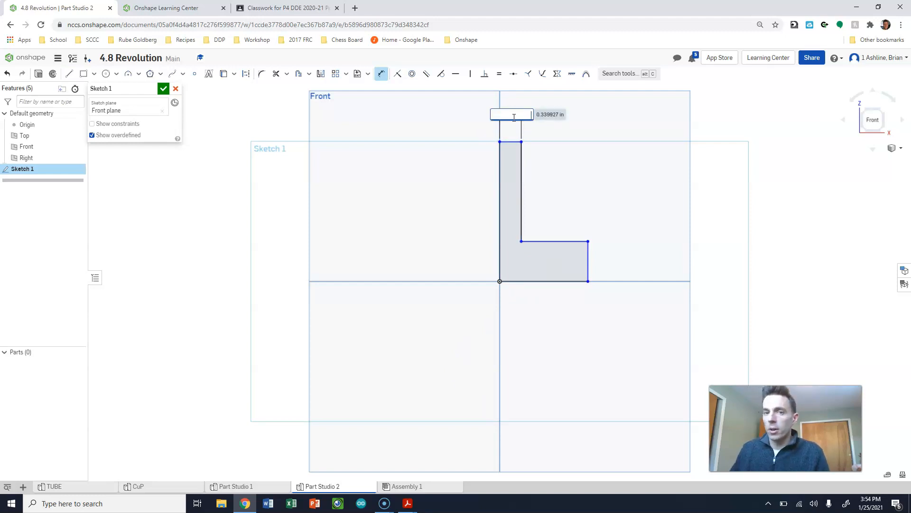
pyautogui.press('Return')
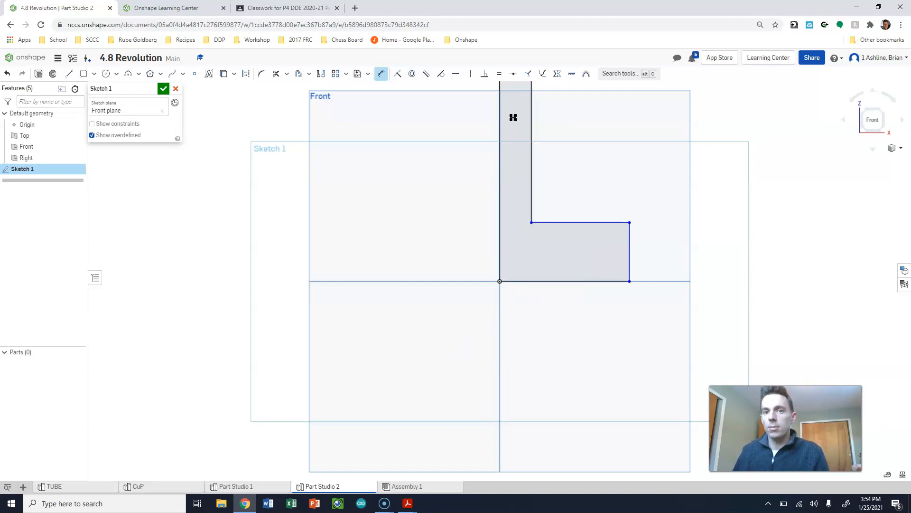
# - Dimension the profile's bottom edge as 2.5/2 in, checking the base diameter in the Post.pdf drawing
pyautogui.click(578, 282)
pyautogui.click(561, 354)
pyautogui.click(400, 505)
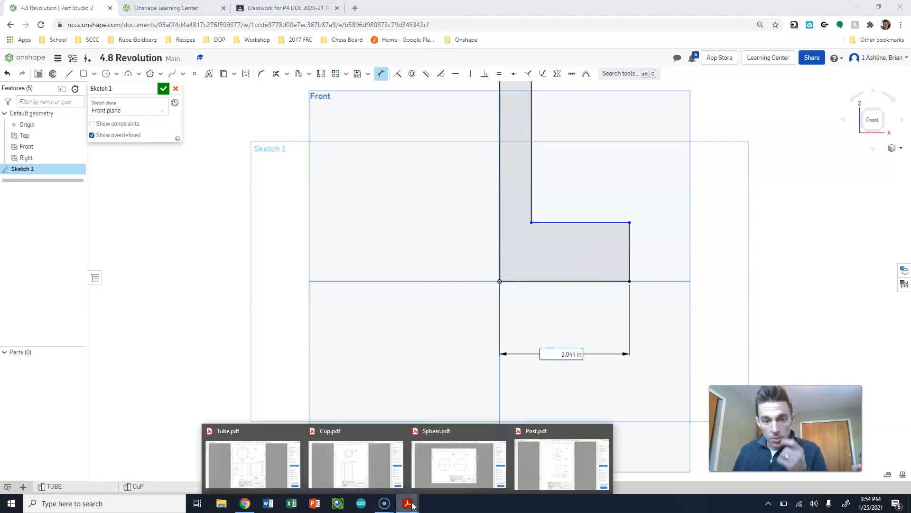
pyautogui.click(556, 470)
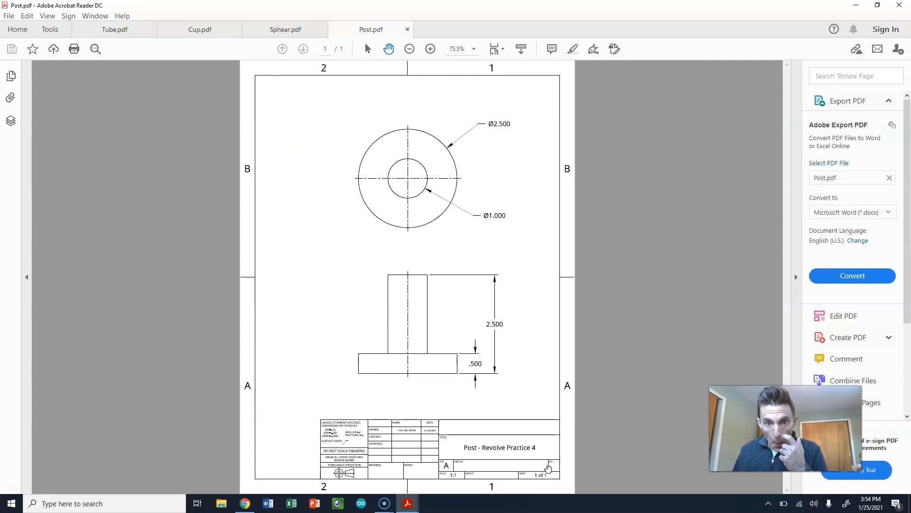
pyautogui.click(857, 6)
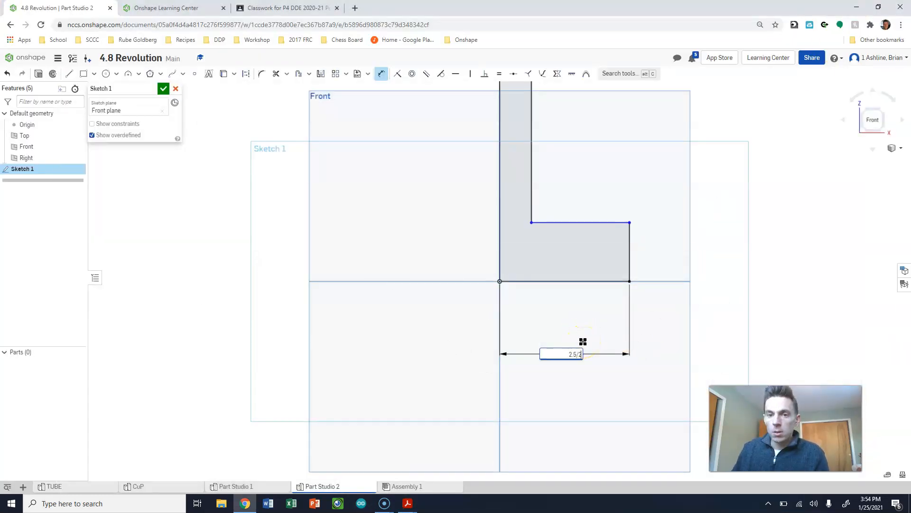
pyautogui.write('2.5/2')
pyautogui.press('Return')
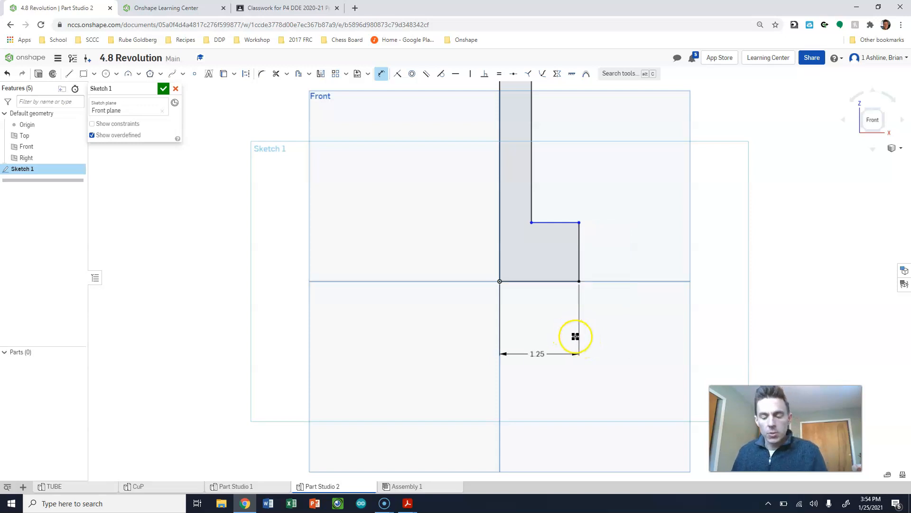
# - Undo the bottom edge's width value and apply 2.5/2 in again
pyautogui.hotkey('ctrl', 'z')
pyautogui.doubleClick(564, 354)
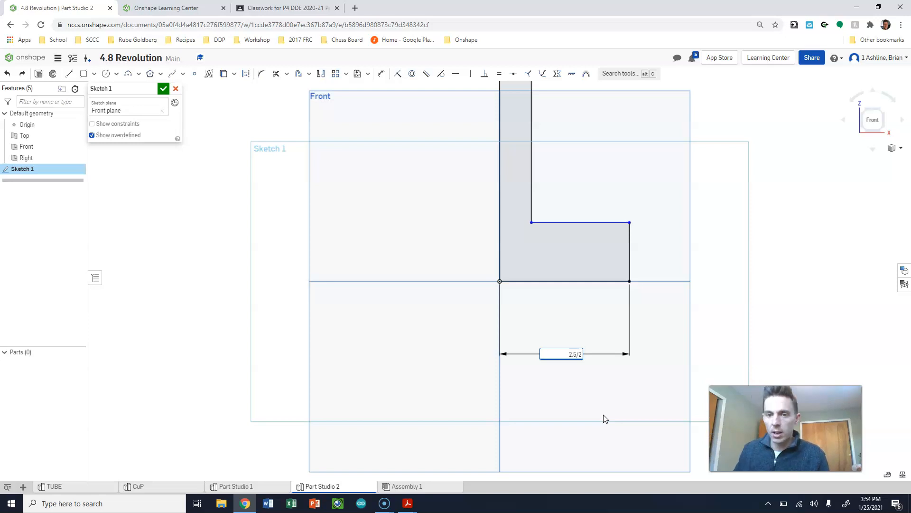
pyautogui.hotkey('ctrl', 'y')
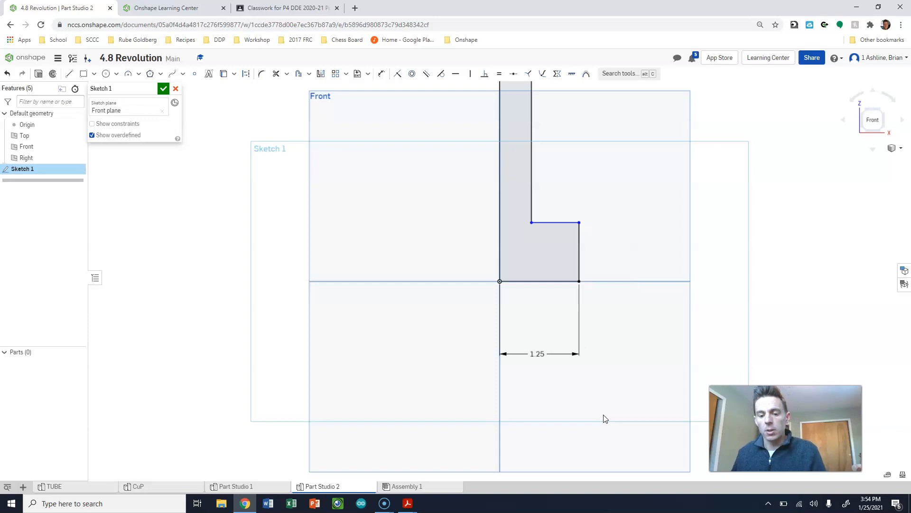
# - Dimension the height of the base's outer vertical edge as 0.5 in, placed to the right of the profile
pyautogui.press('d')
pyautogui.click(588, 244)
pyautogui.click(666, 254)
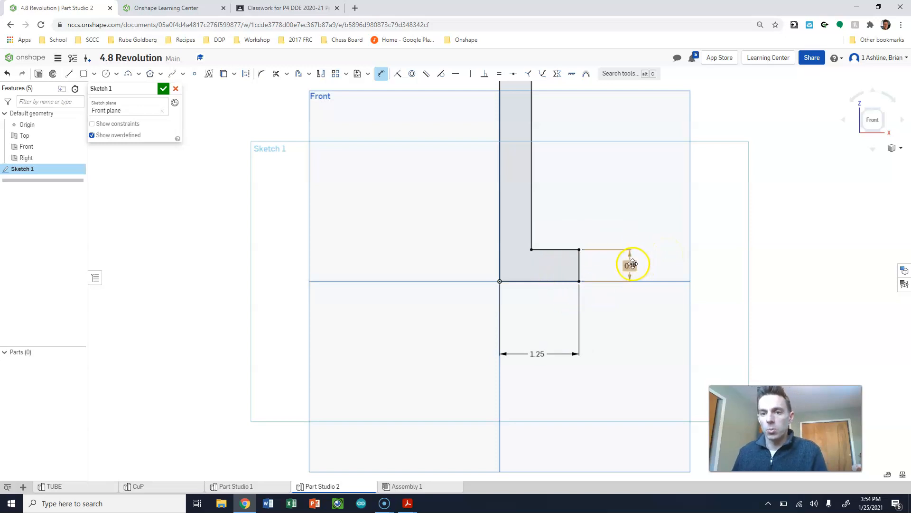
# - Check the remaining post dimensions in the Post.pdf drawing in Adobe Acrobat Reader and return to the Onshape sketch
pyautogui.moveTo(407, 502)
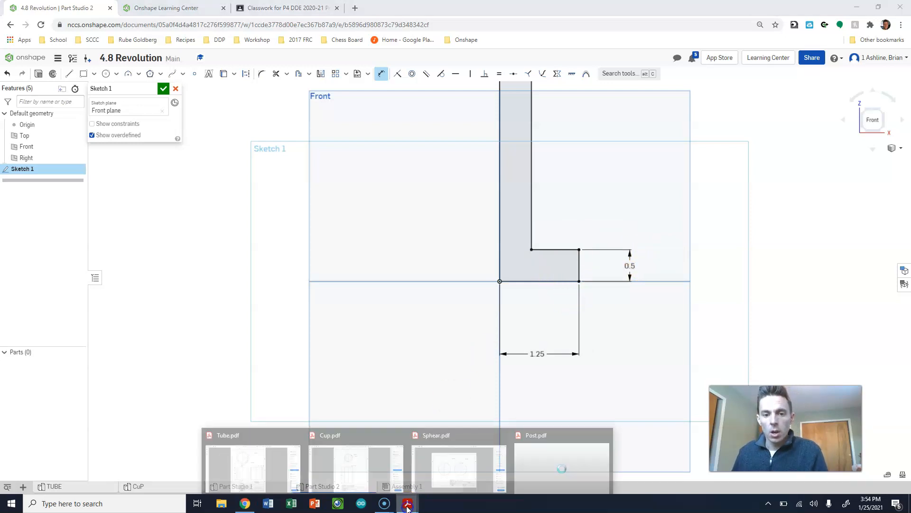
pyautogui.click(579, 474)
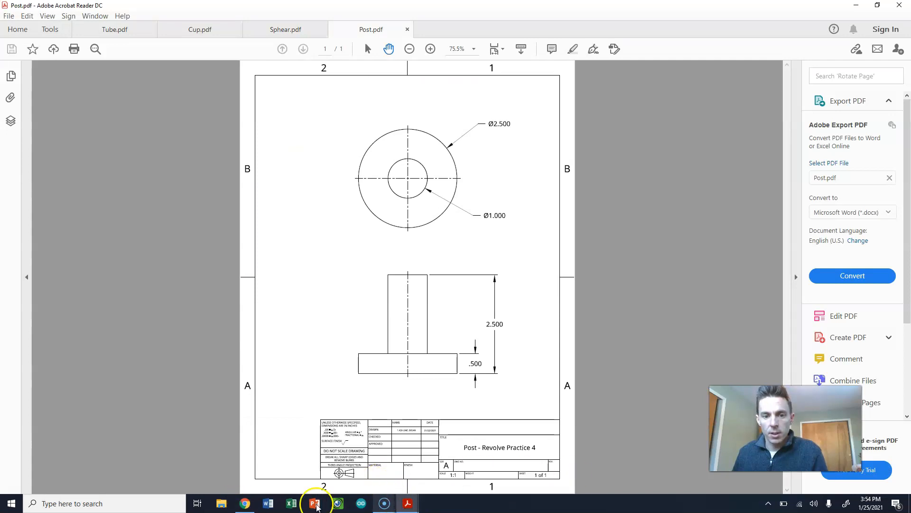
pyautogui.click(247, 506)
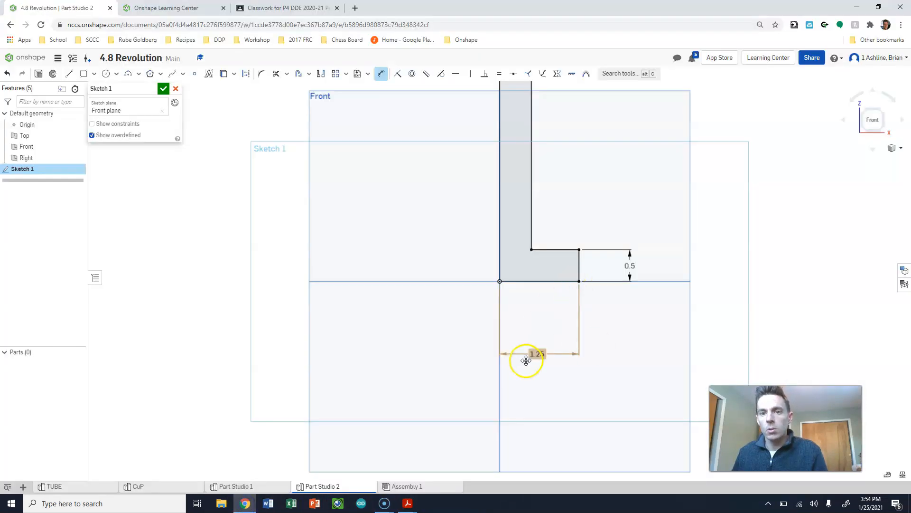
# - Dimension the full height of the profile's long inner vertical edge as 2.5 in, placed to the left of the profile
pyautogui.scroll(-3, 526, 333)
pyautogui.scroll(2, 519, 282)
pyautogui.press('d')
pyautogui.click(520, 280)
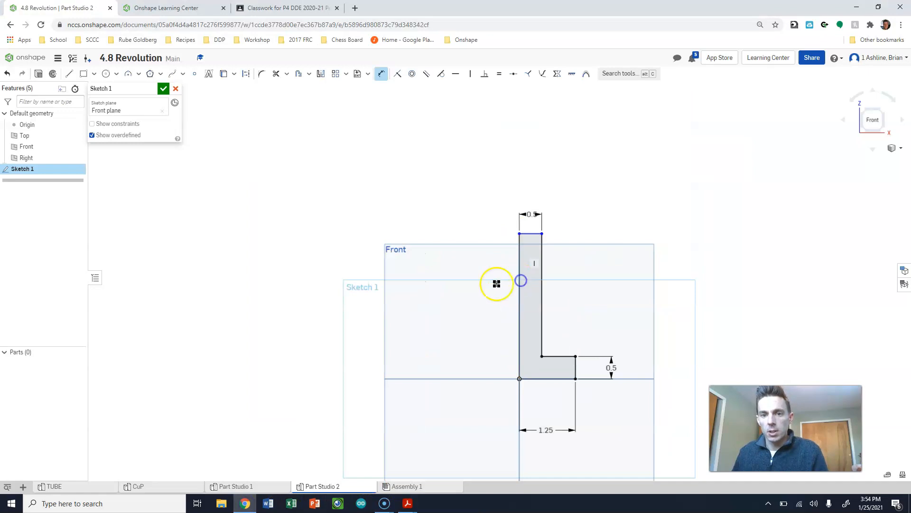
pyautogui.click(480, 301)
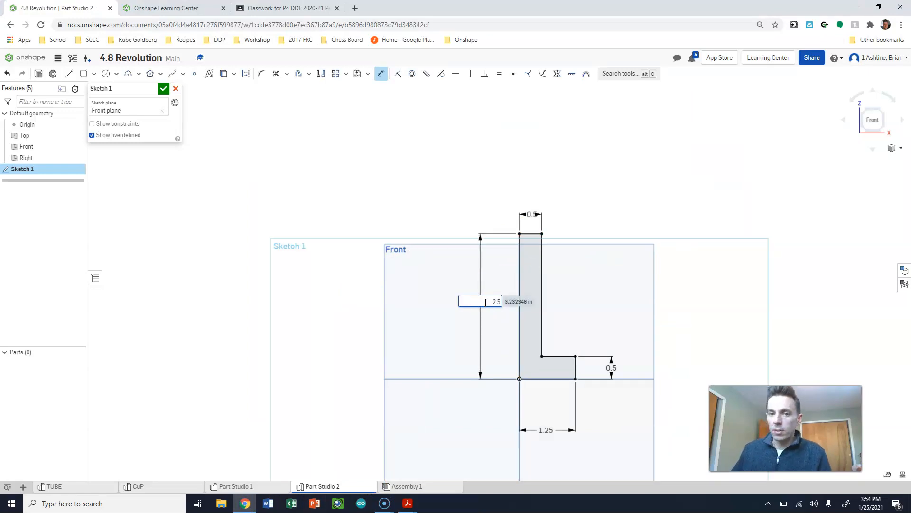
pyautogui.press('Return')
pyautogui.press('Escape')
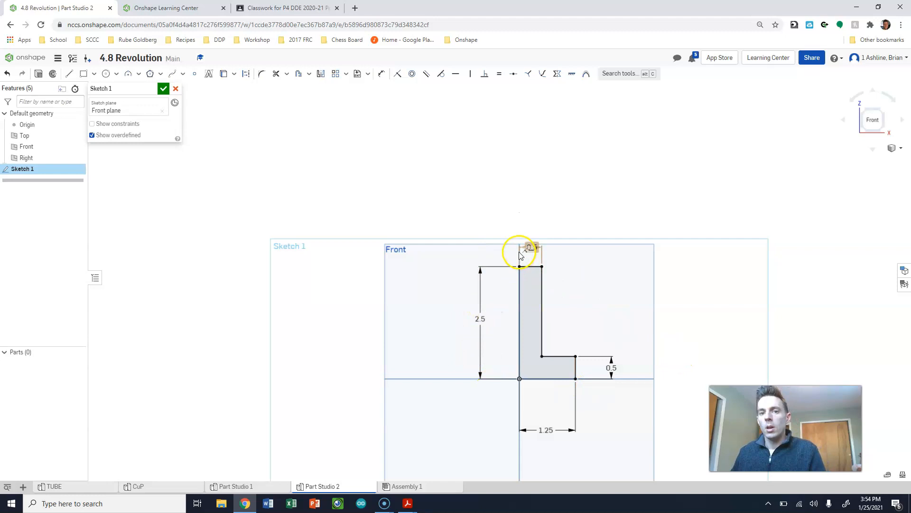
# - Move the top edge's 0.5 dimension text outside its extension lines, to the right of the profile, and finish the sketch
pyautogui.scroll(-1, 529, 248)
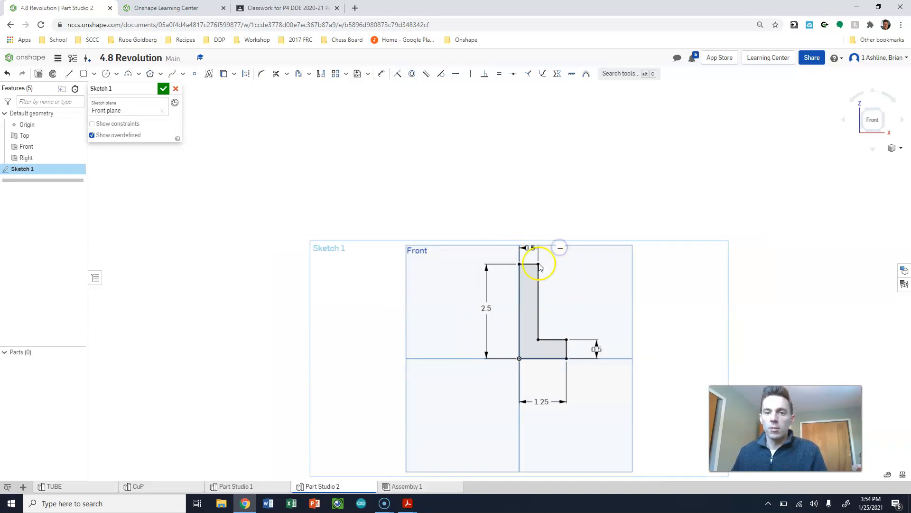
pyautogui.scroll(3, 533, 254)
pyautogui.moveTo(527, 237); pyautogui.dragTo(574, 240)
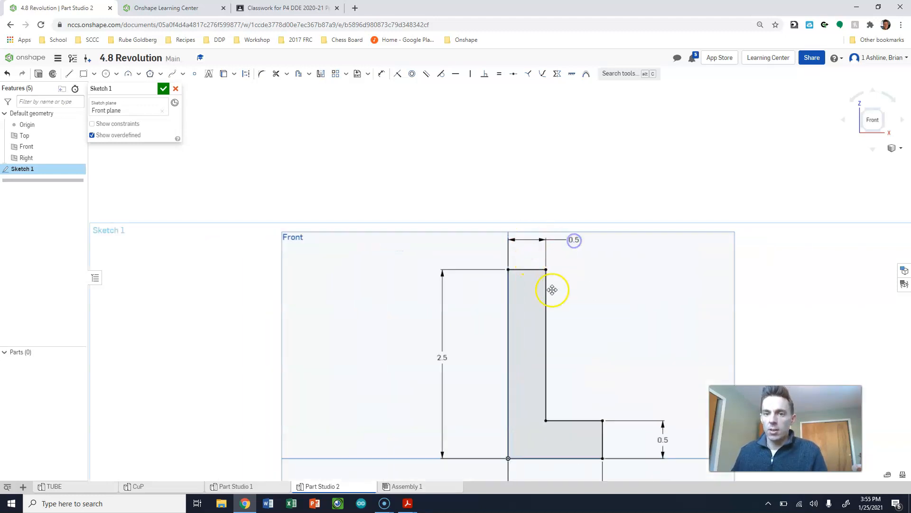
pyautogui.scroll(-2, 548, 295)
pyautogui.scroll(2, 550, 428)
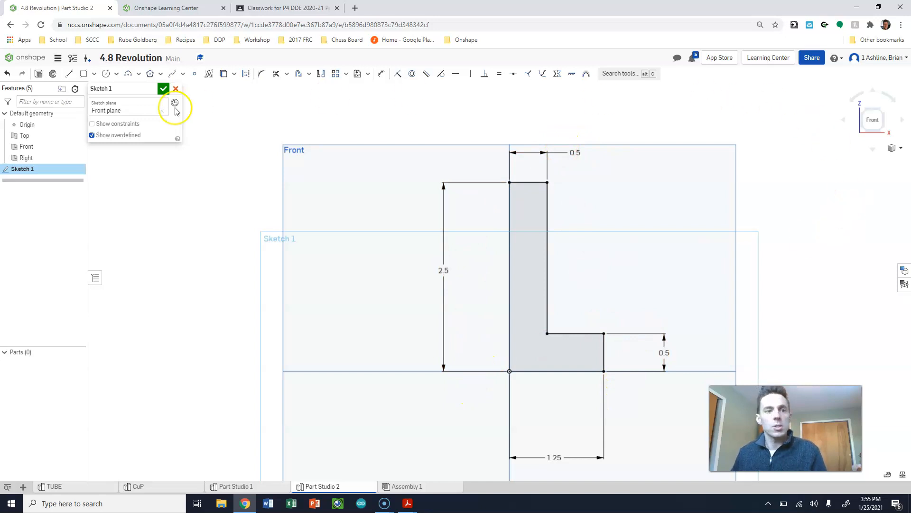
pyautogui.click(163, 89)
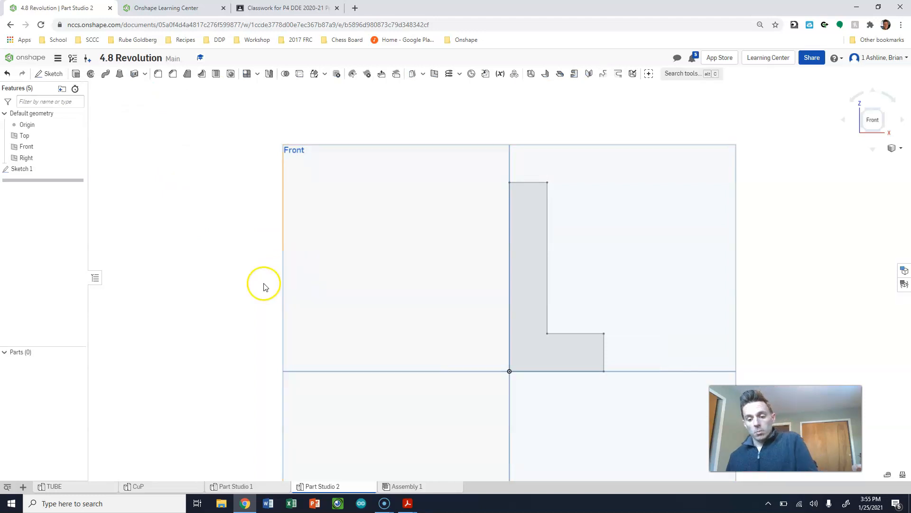
# - Revolve the L-shaped profile a full turn about its long inner vertical edge as a new solid, working in isometric view
pyautogui.hotkey('shift', '7')
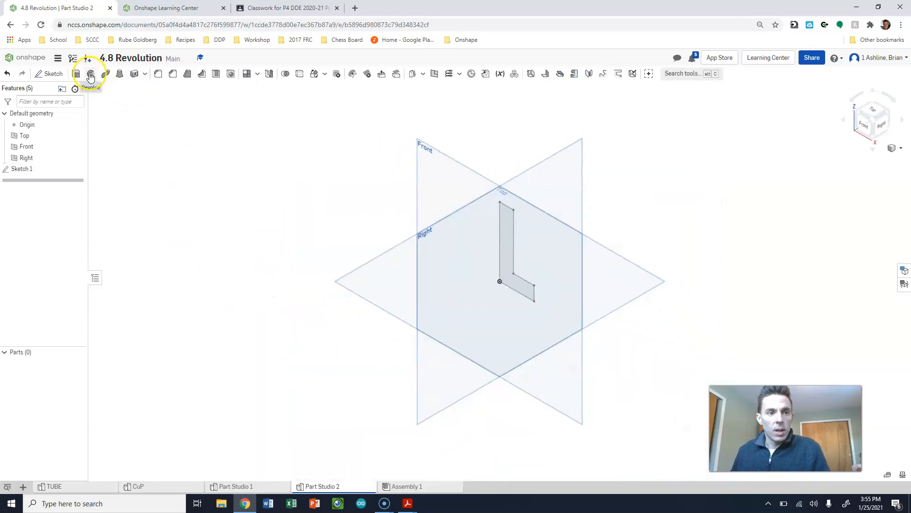
pyautogui.click(90, 75)
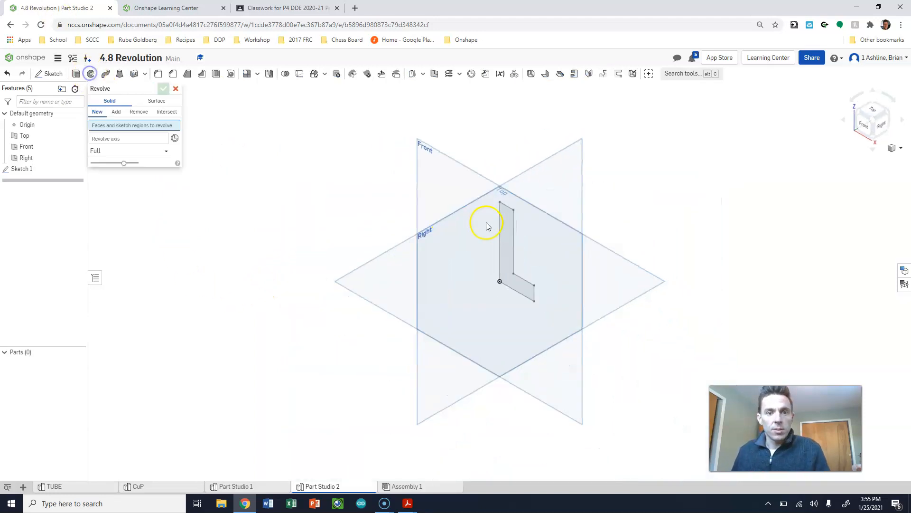
pyautogui.click(113, 147)
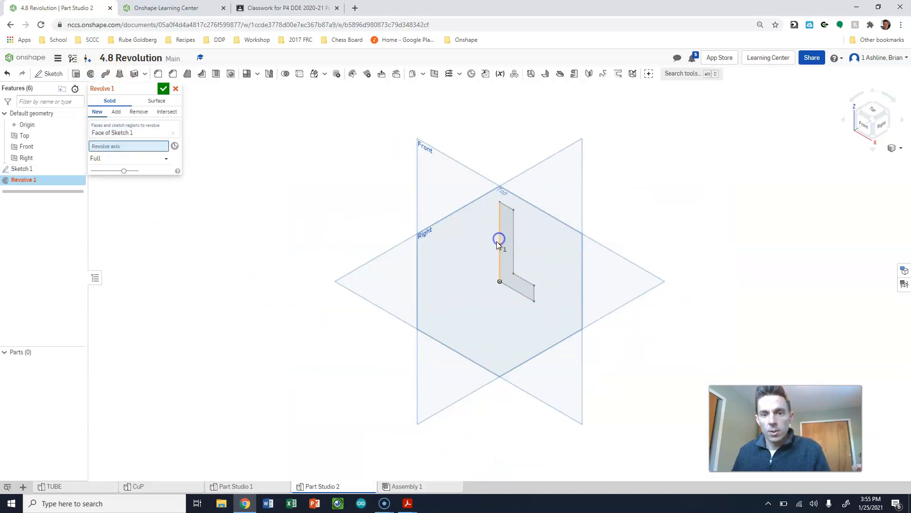
pyautogui.click(497, 241)
pyautogui.click(163, 88)
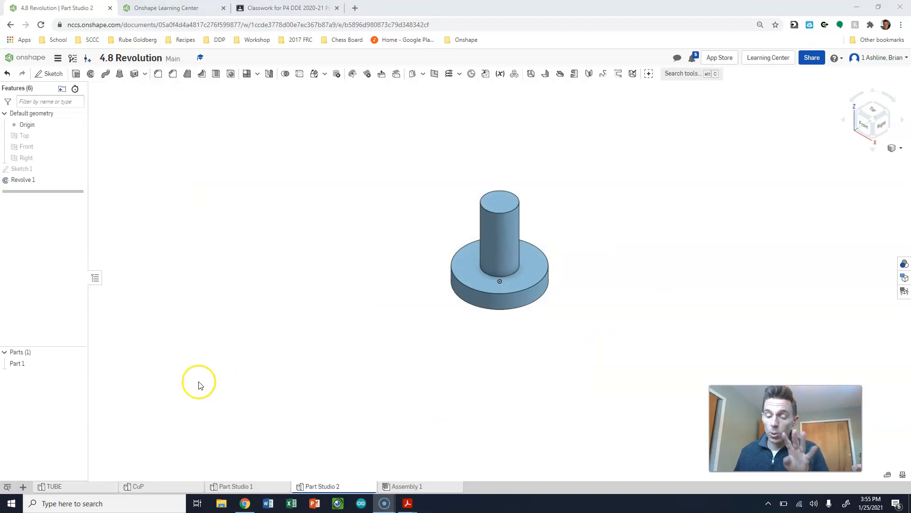
# - Review the finished revolved parts in TUBE, CuP, Part Studio 1 and Part Studio 2
pyautogui.click(77, 489)
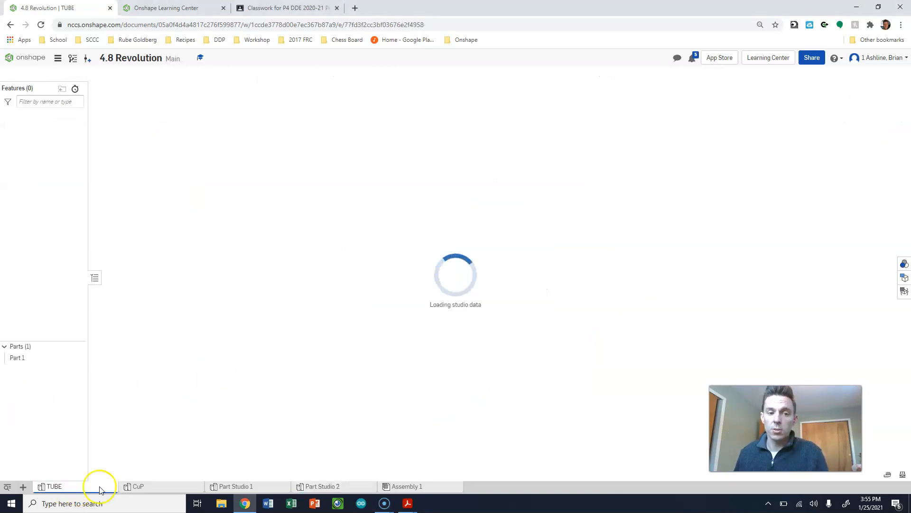
pyautogui.click(144, 486)
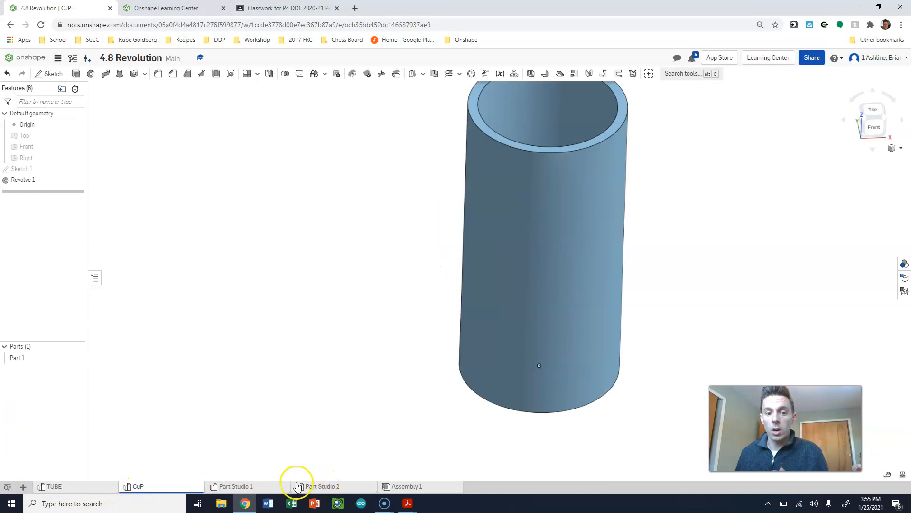
pyautogui.click(263, 487)
pyautogui.click(314, 487)
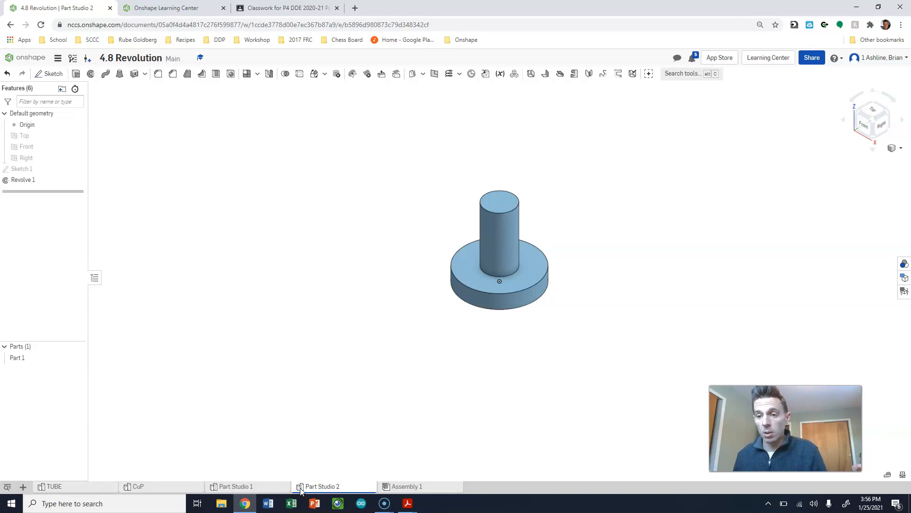
pyautogui.moveTo(285, 490)
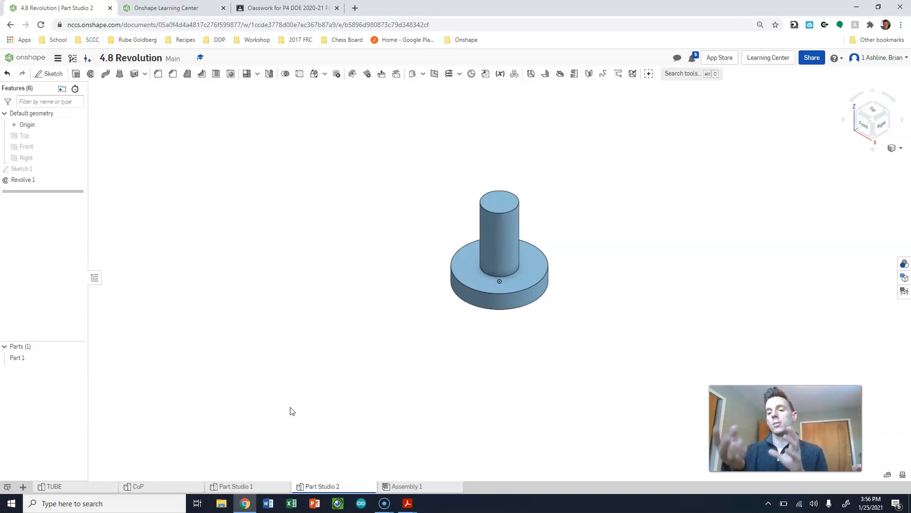
pyautogui.click(82, 487)
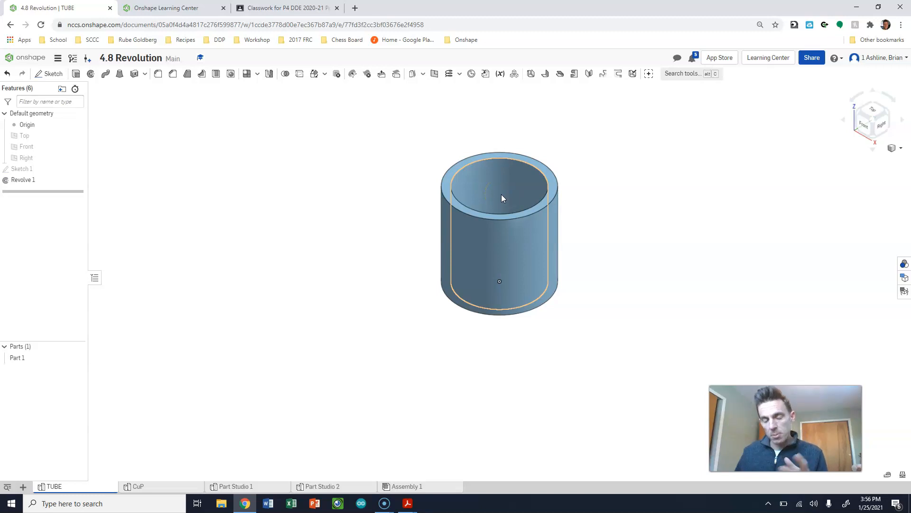
pyautogui.click(148, 488)
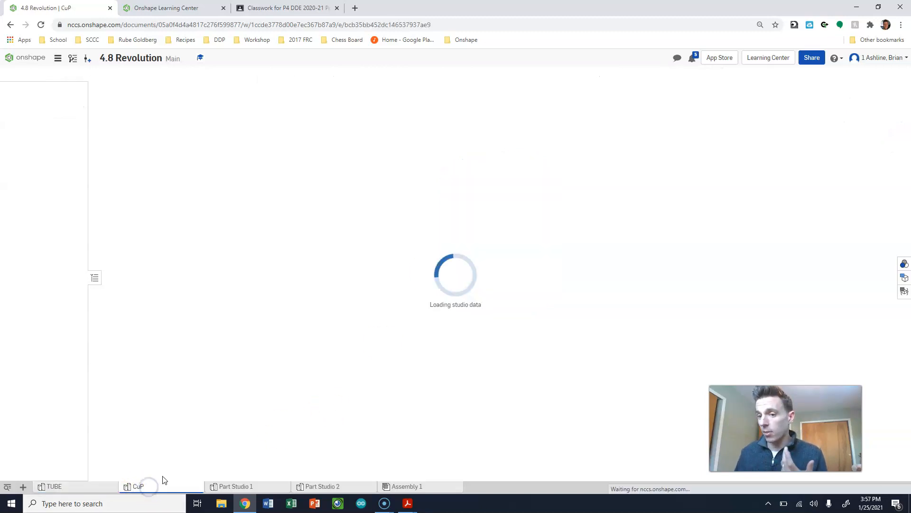
pyautogui.click(92, 484)
pyautogui.click(141, 486)
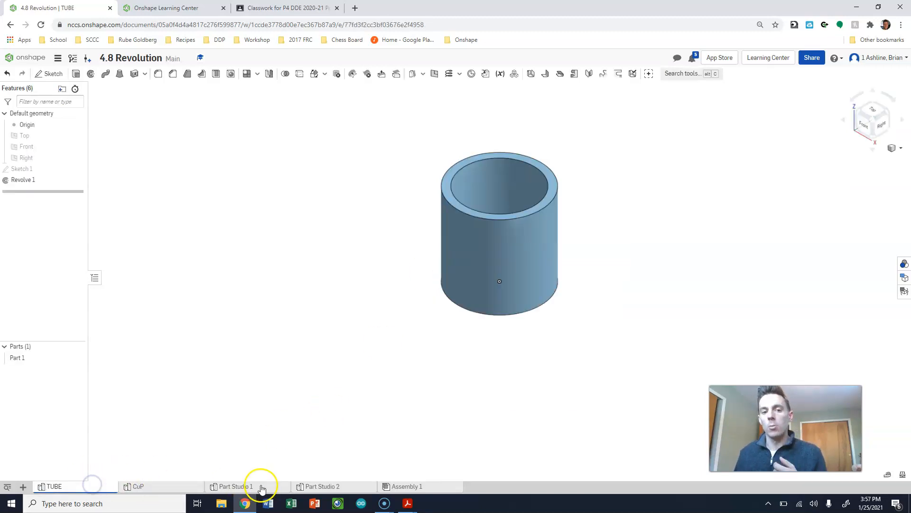
pyautogui.click(262, 486)
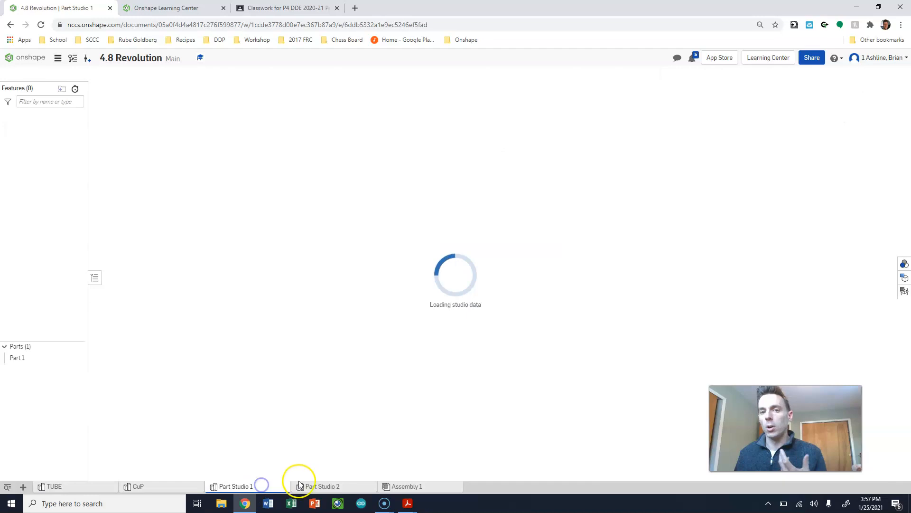
pyautogui.click(328, 487)
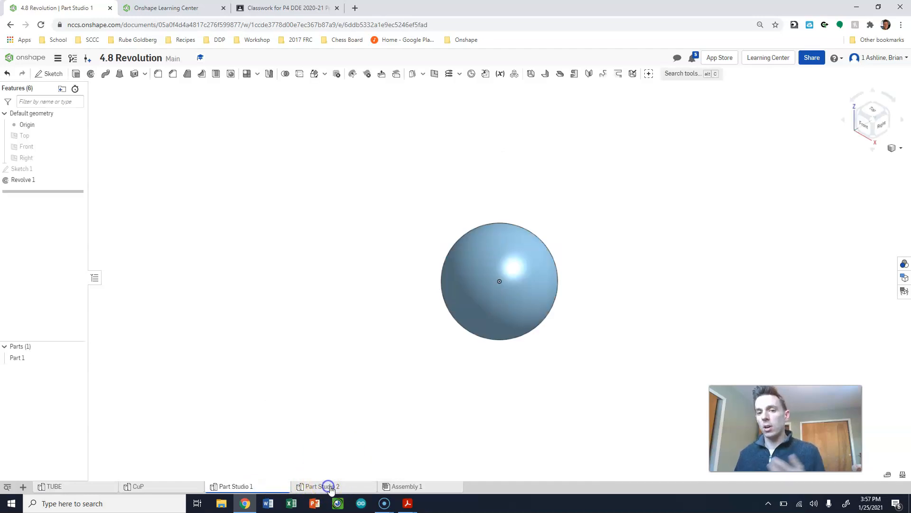